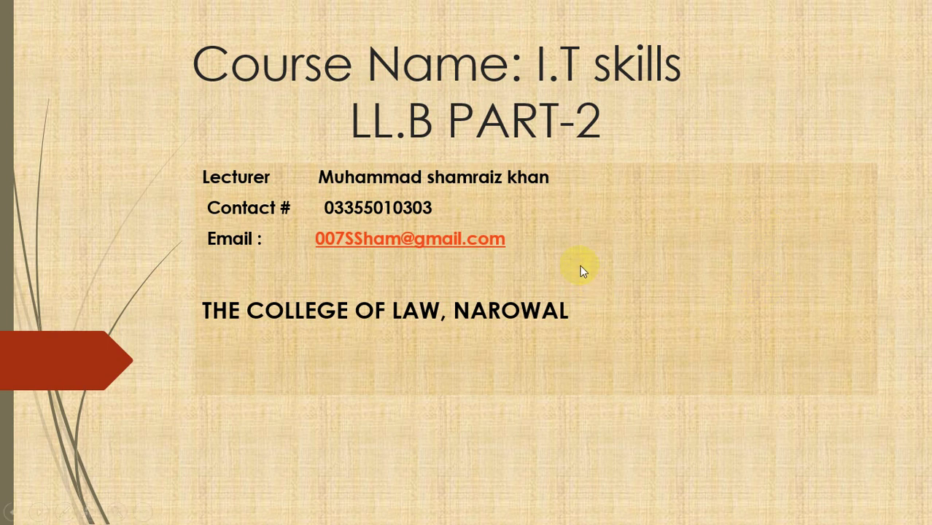
# Advance through every slide, past the Clip art, shapes, Photo album slide, to the end screen.
pyautogui.click(609, 272)
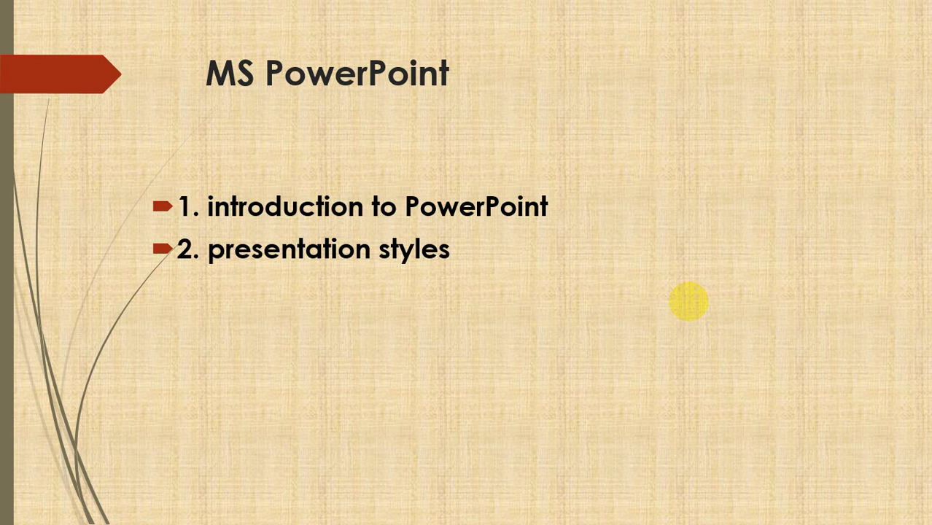
pyautogui.press('Right')
pyautogui.press('Right')
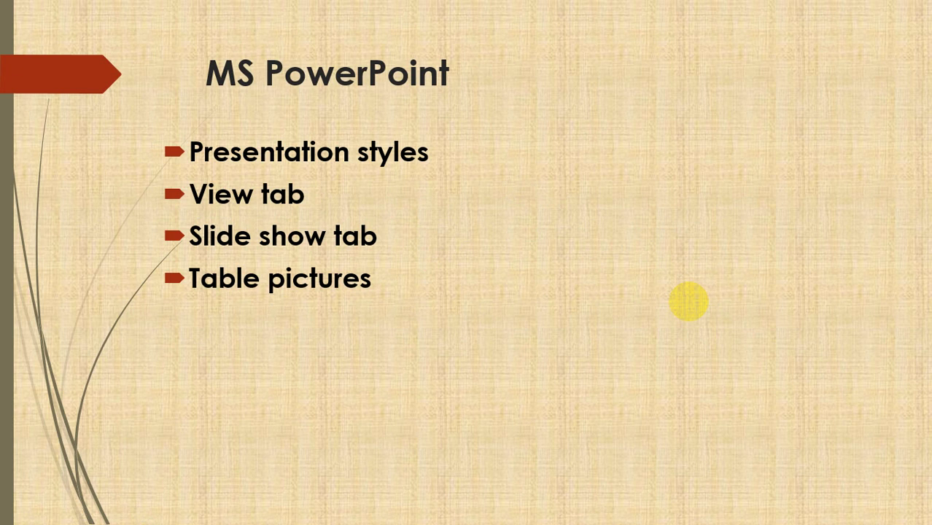
pyautogui.click(689, 301)
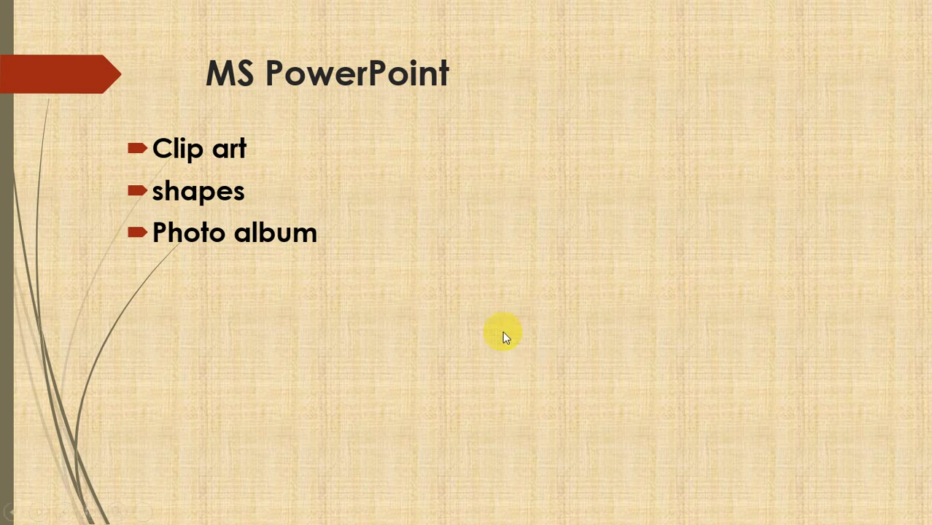
pyautogui.click(400, 322)
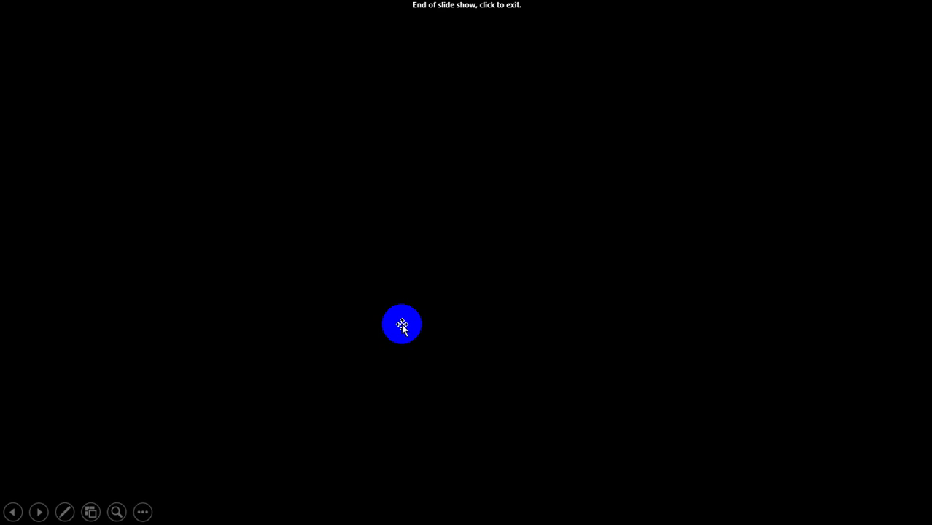
# Exit the slide show and create a new blank presentation, Presentation14.
pyautogui.click(402, 325)
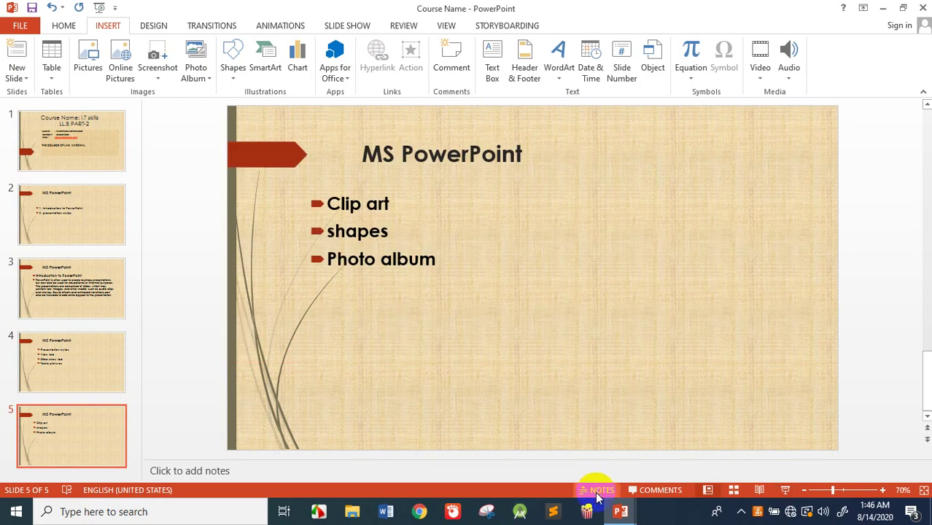
pyautogui.click(13, 29)
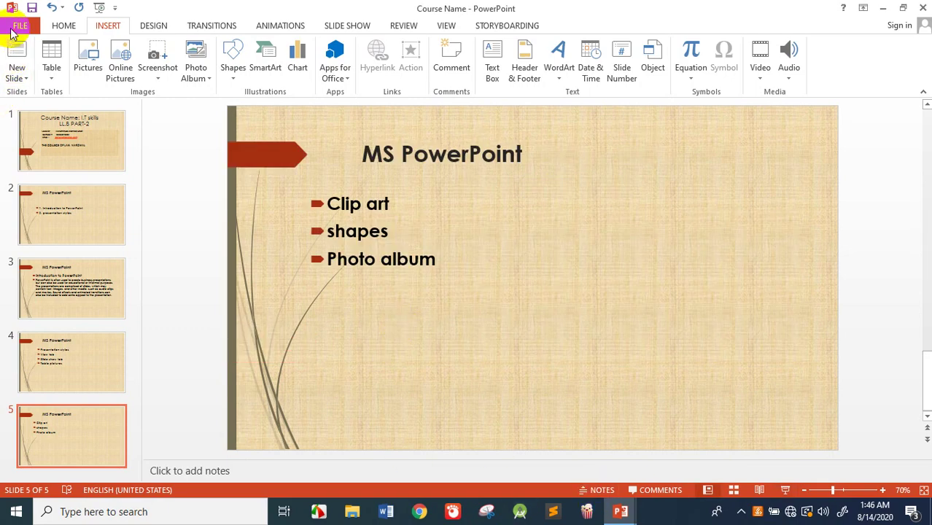
pyautogui.click(26, 84)
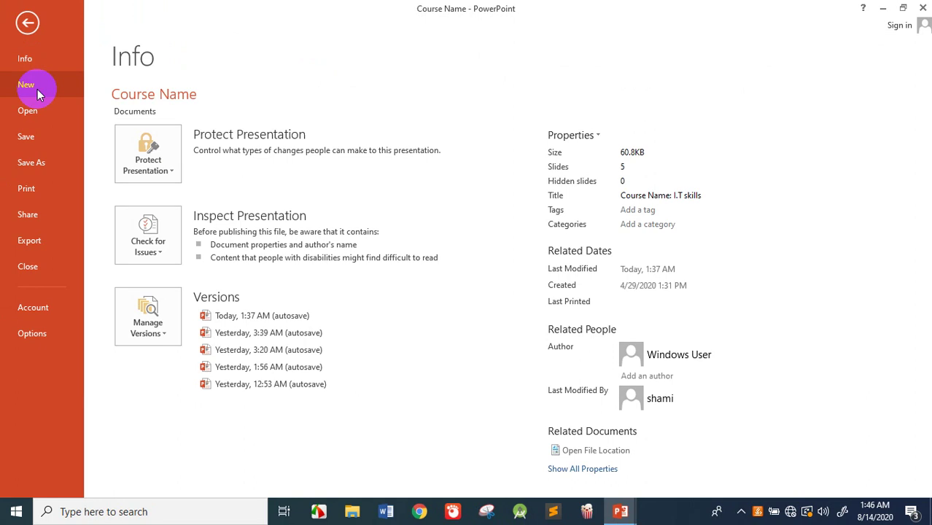
pyautogui.press('Escape')
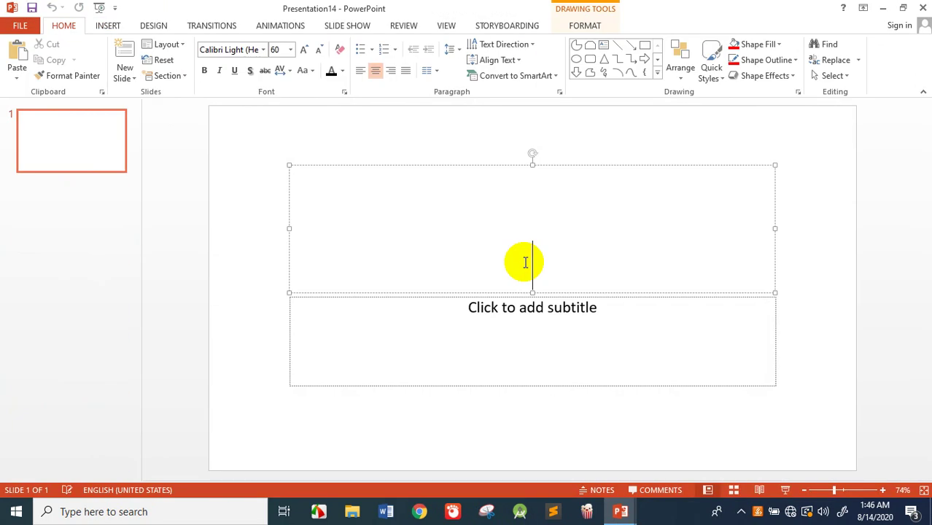
pyautogui.click(77, 156)
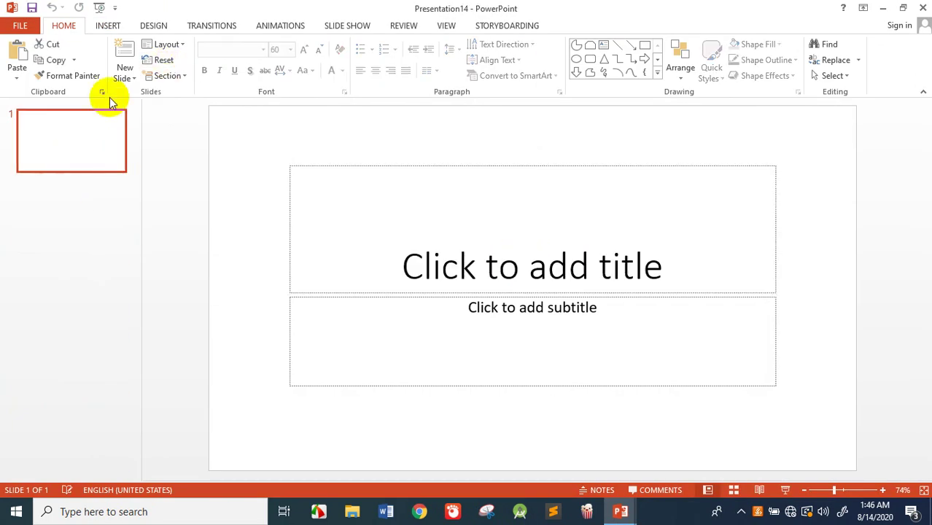
# Add a second slide and set its layout to Blank.
pyautogui.click(126, 52)
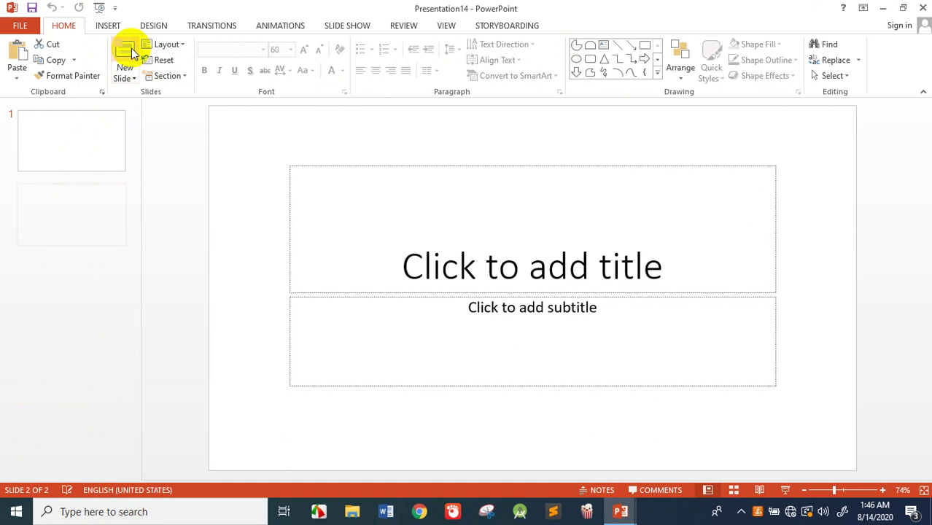
pyautogui.click(101, 127)
pyautogui.click(87, 192)
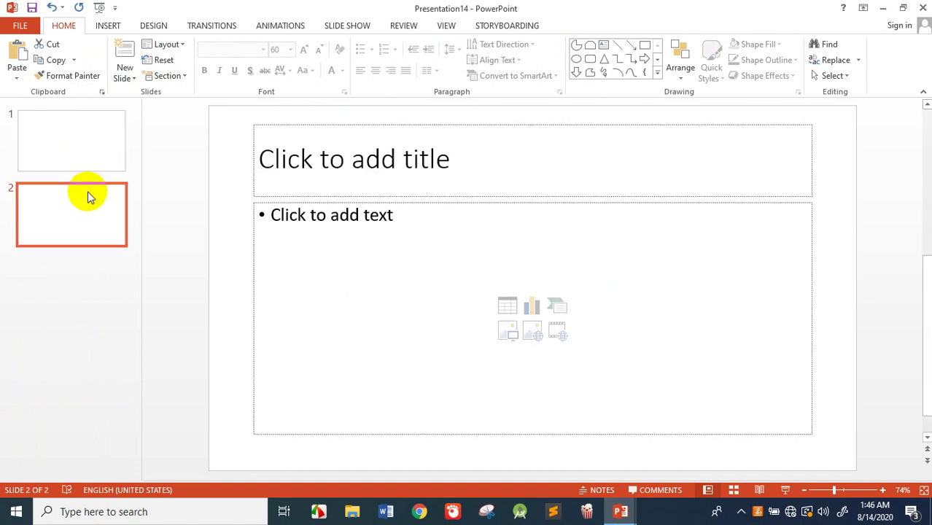
pyautogui.click(178, 45)
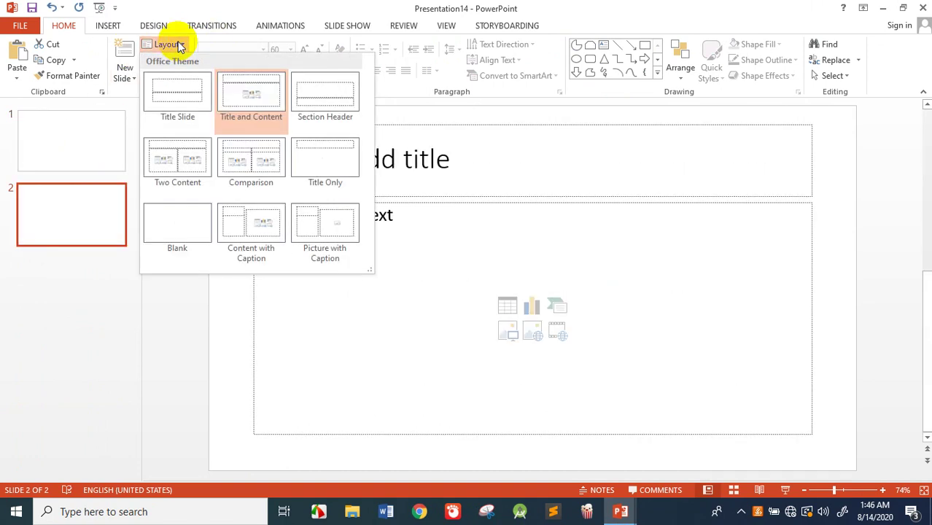
pyautogui.click(167, 217)
pyautogui.click(367, 243)
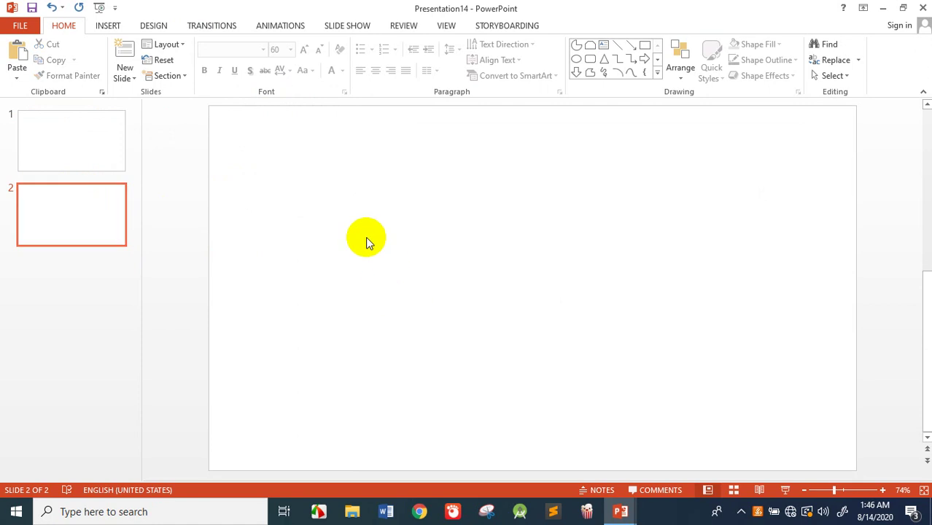
pyautogui.click(97, 28)
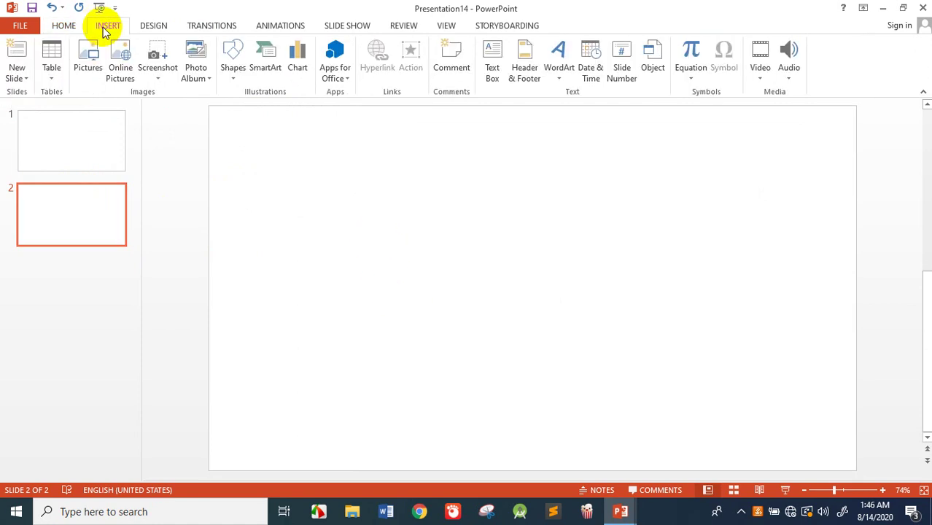
pyautogui.click(89, 64)
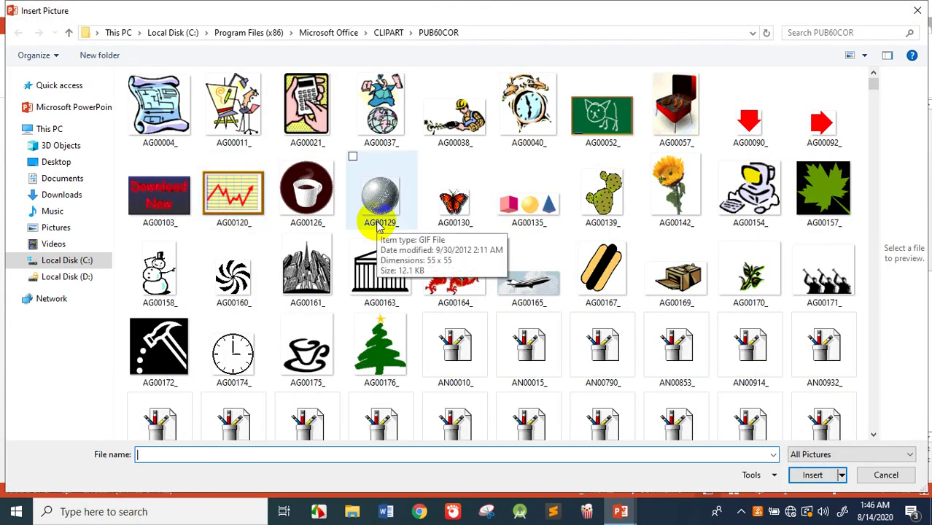
pyautogui.click(175, 131)
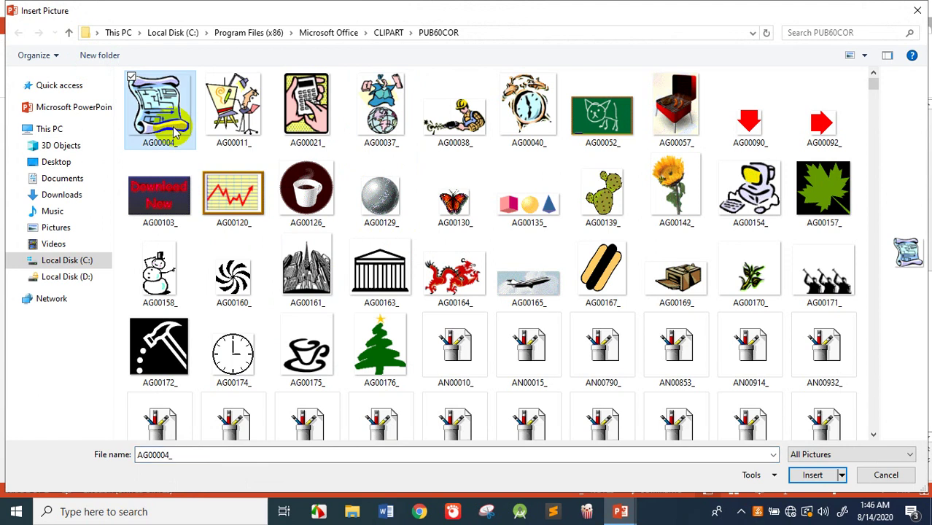
pyautogui.click(813, 475)
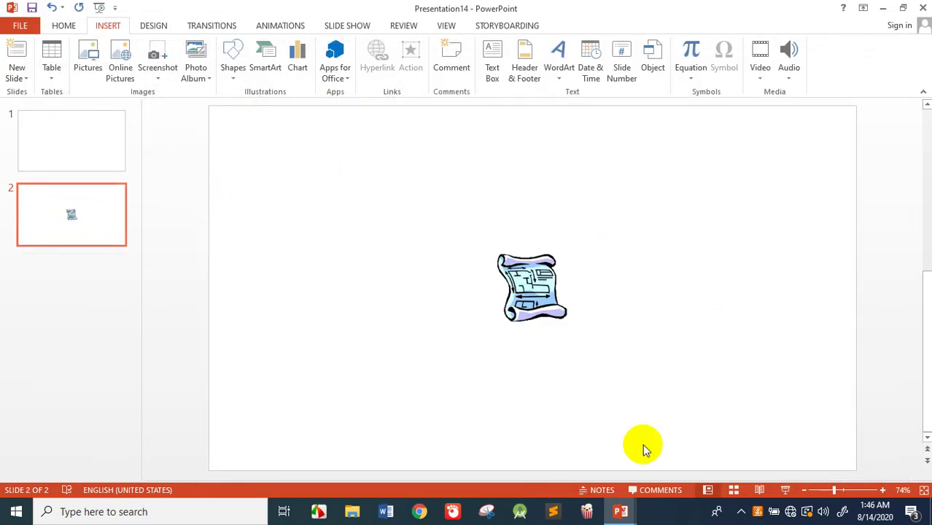
pyautogui.click(531, 305)
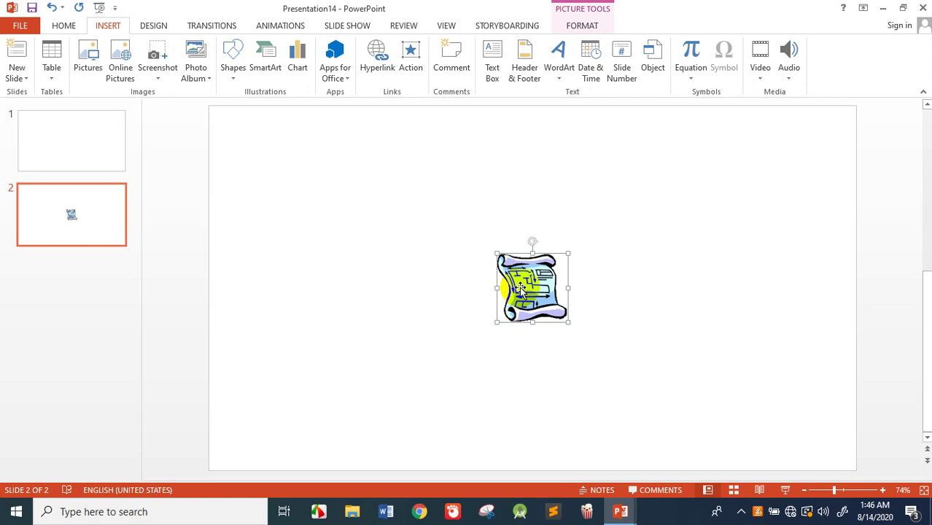
pyautogui.press('Delete')
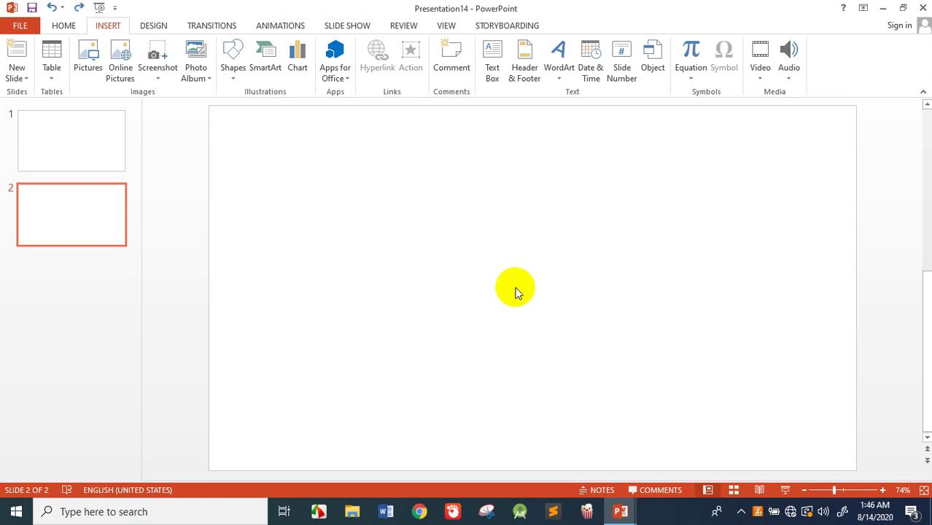
pyautogui.click(118, 66)
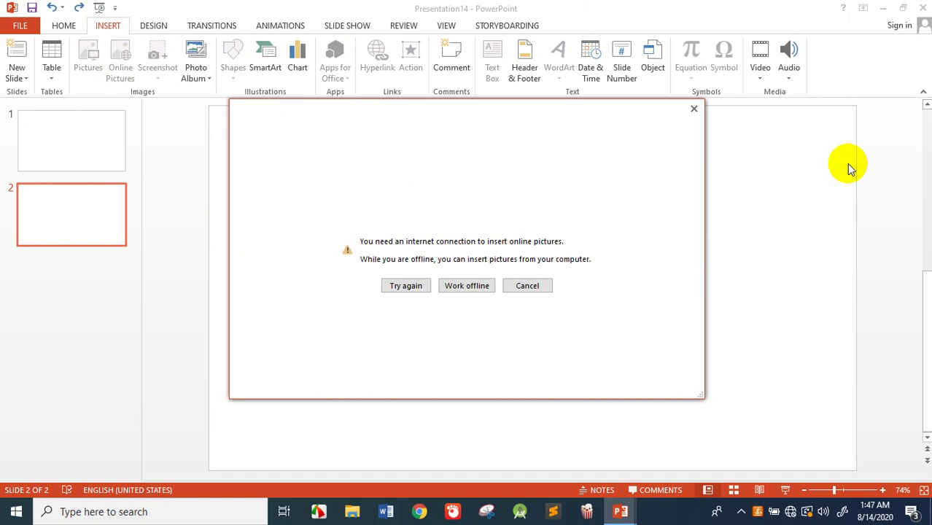
pyautogui.click(693, 110)
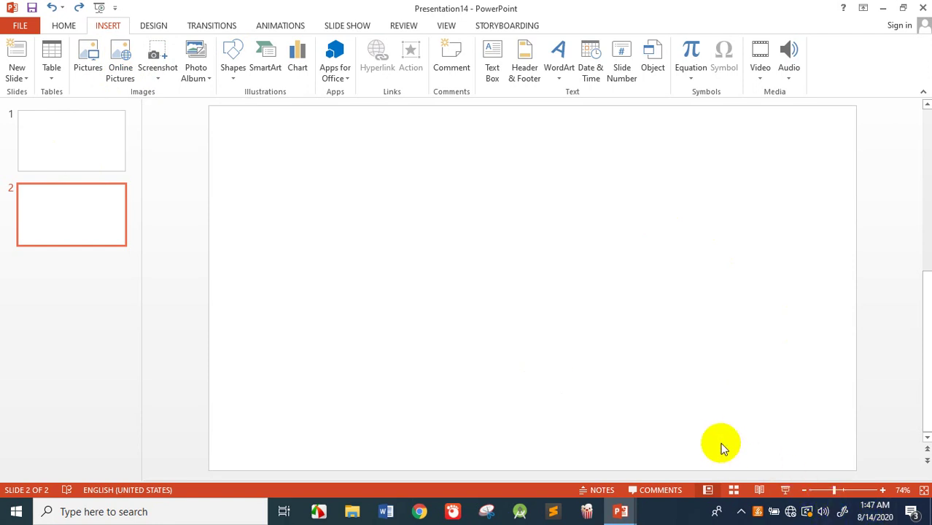
# Turn Wi-Fi on from the taskbar, then retry Online Pictures and dismiss the offline warning.
pyautogui.click(789, 513)
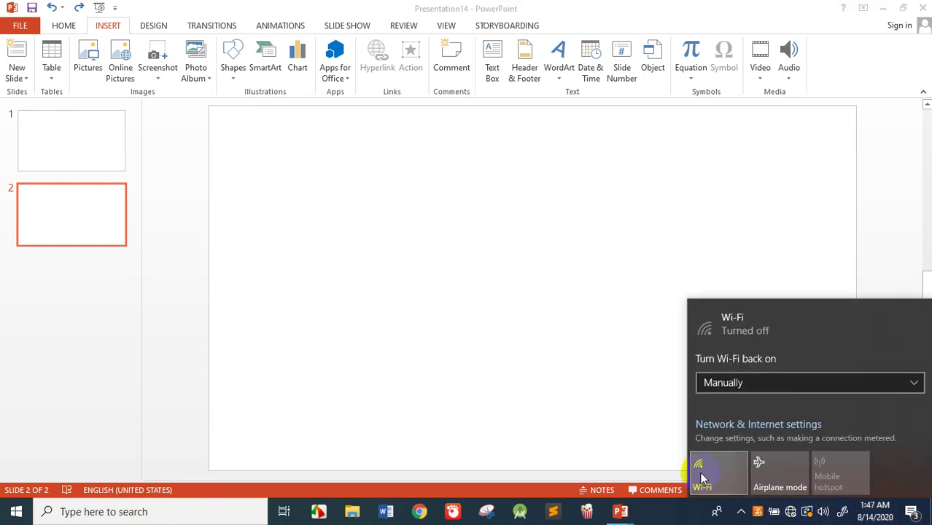
pyautogui.click(700, 474)
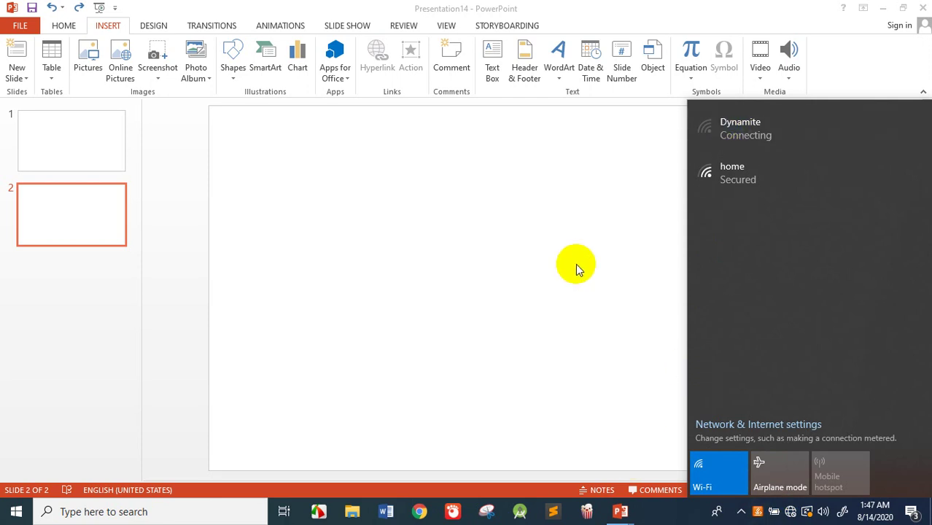
pyautogui.click(583, 270)
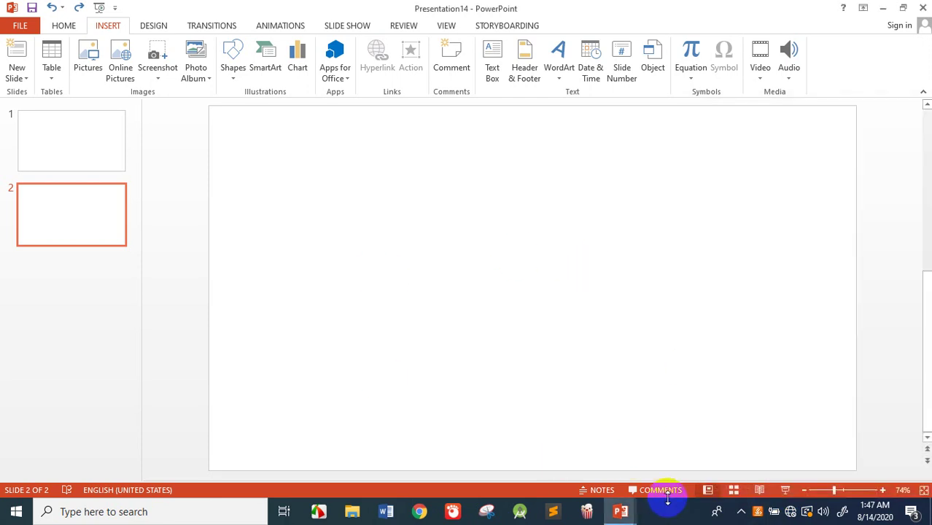
pyautogui.click(126, 68)
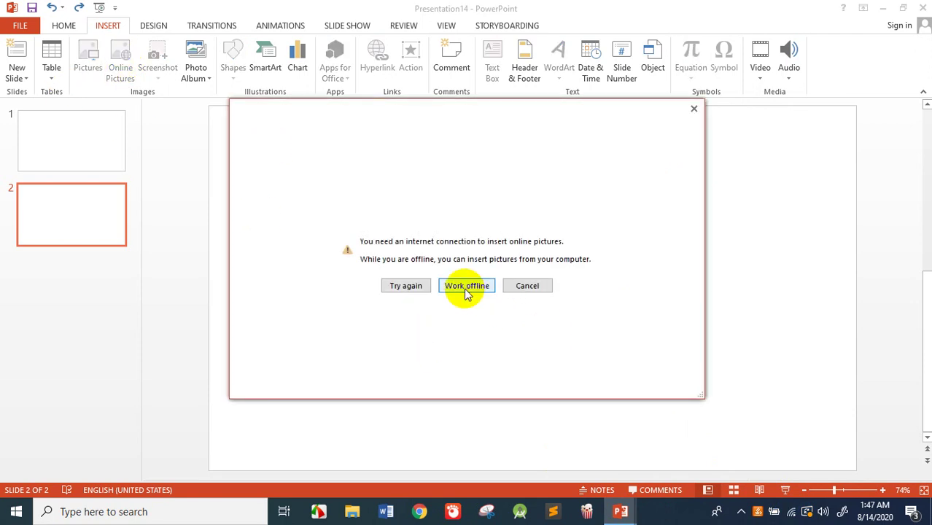
pyautogui.click(529, 286)
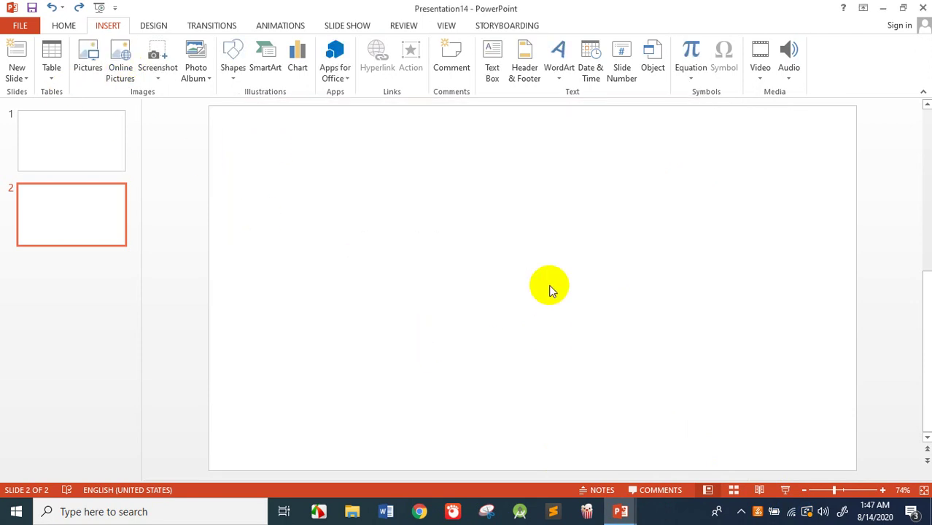
# Reopen Online Pictures, browse the Bing clip-art categories, then close the search dialog.
pyautogui.click(123, 73)
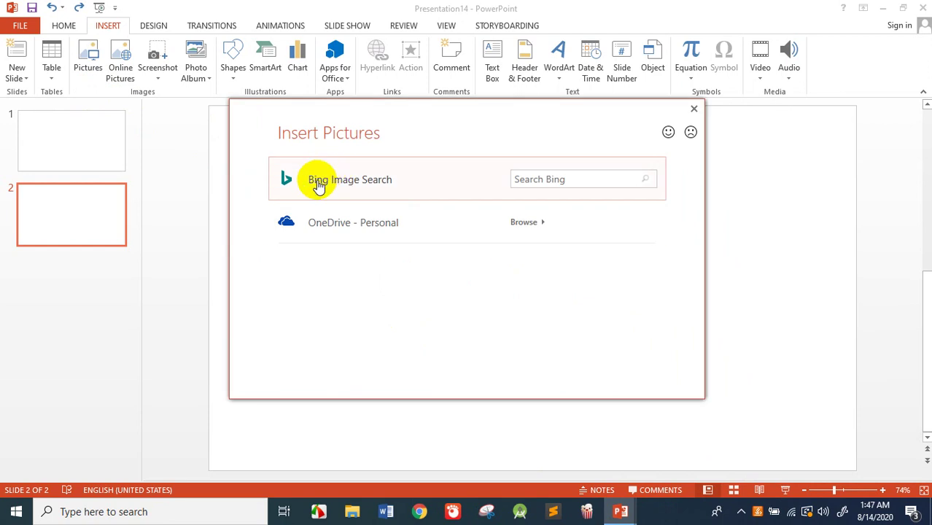
pyautogui.click(356, 183)
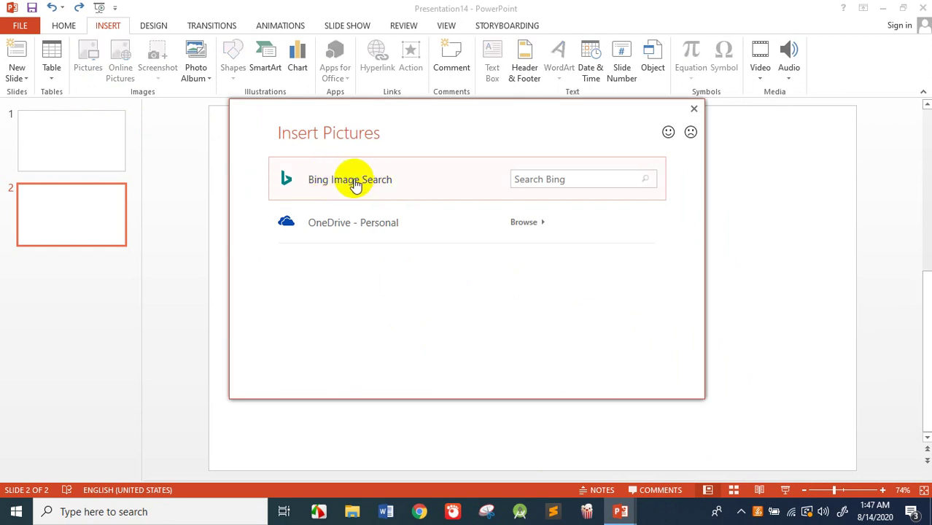
pyautogui.scroll(-2, 437, 246)
pyautogui.scroll(-2, 458, 240)
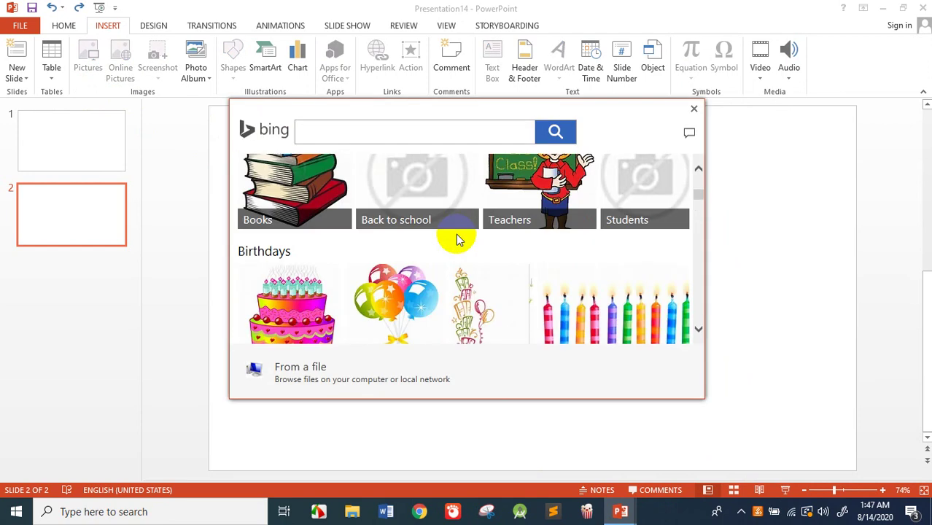
pyautogui.scroll(-1, 458, 240)
pyautogui.scroll(-2, 458, 240)
pyautogui.scroll(-2, 449, 235)
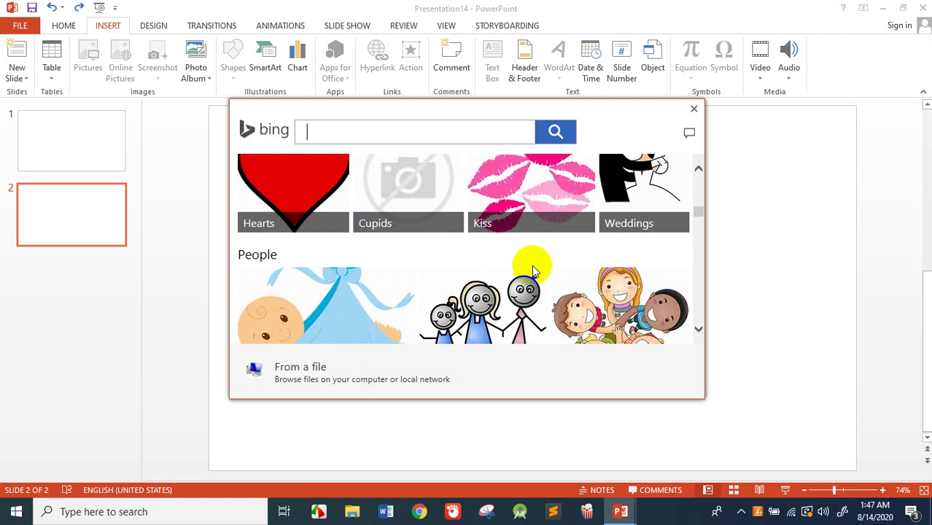
pyautogui.scroll(-2, 416, 261)
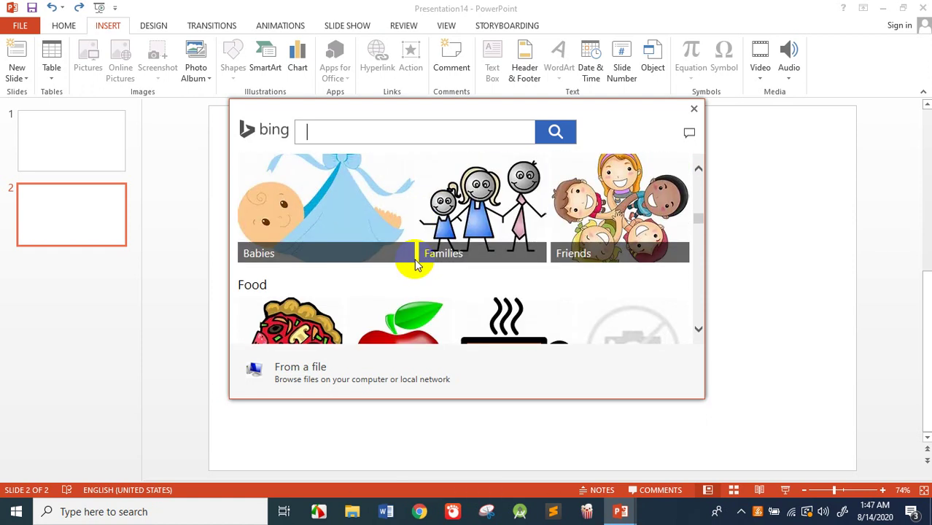
pyautogui.scroll(-2, 417, 267)
pyautogui.scroll(-3, 416, 267)
pyautogui.scroll(-1, 415, 267)
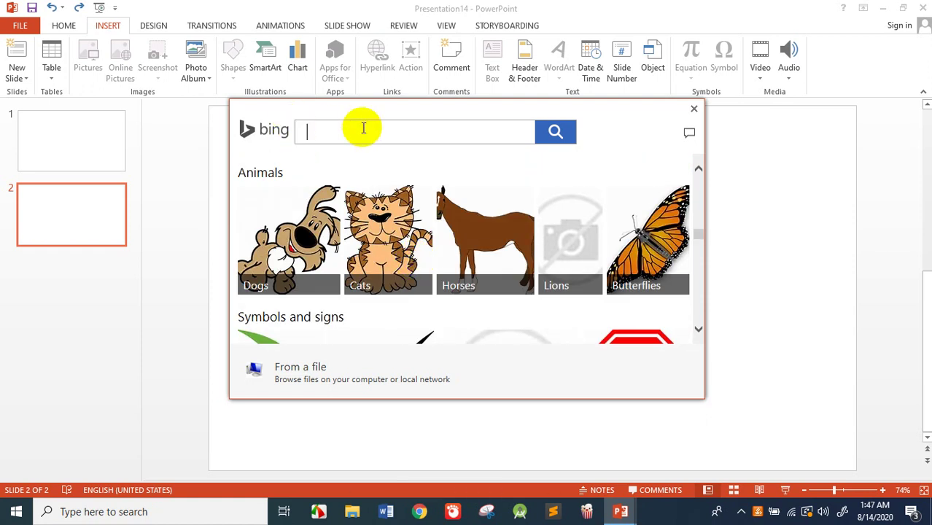
pyautogui.click(694, 110)
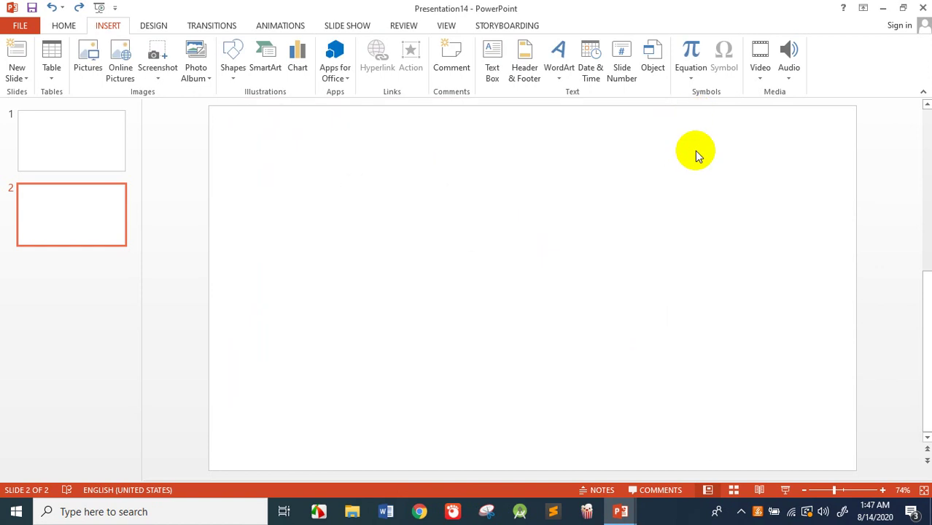
# Turn Wi-Fi off and retry Online Pictures, which now shows the no-internet warning.
pyautogui.click(797, 514)
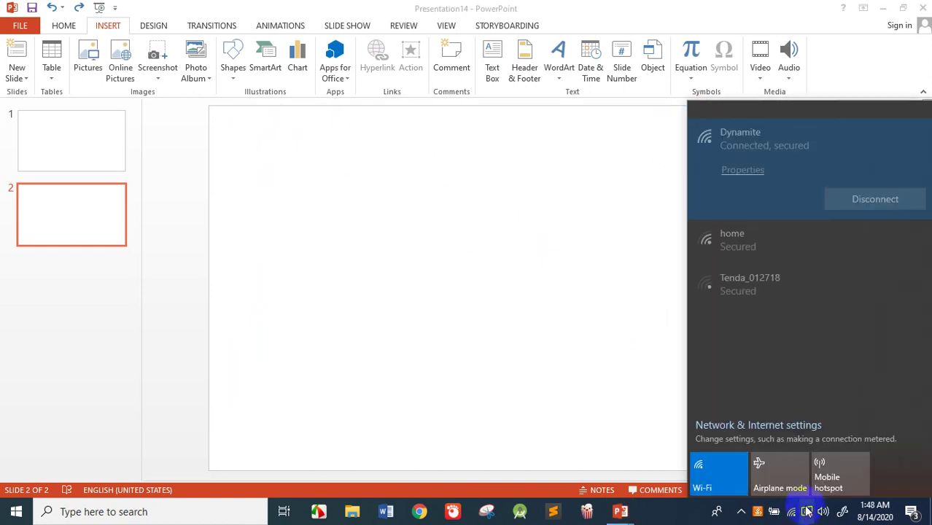
pyautogui.click(709, 474)
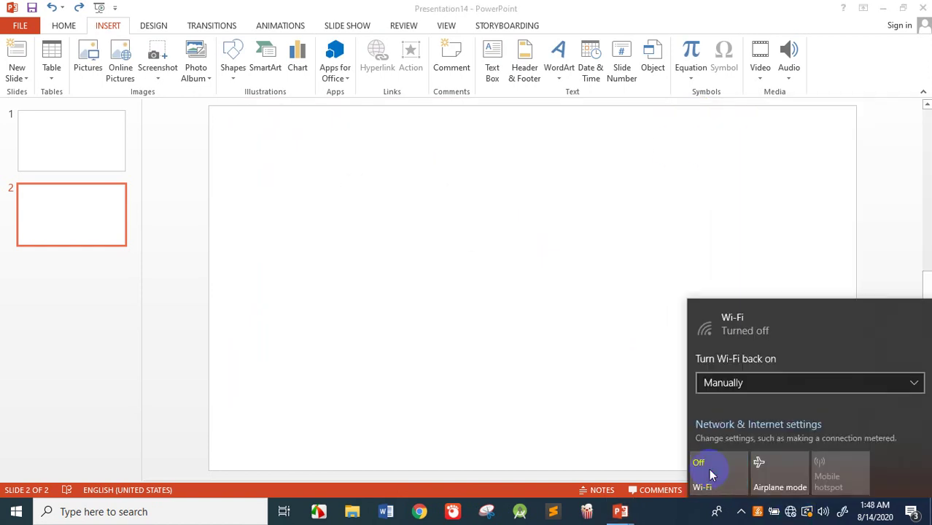
pyautogui.click(557, 358)
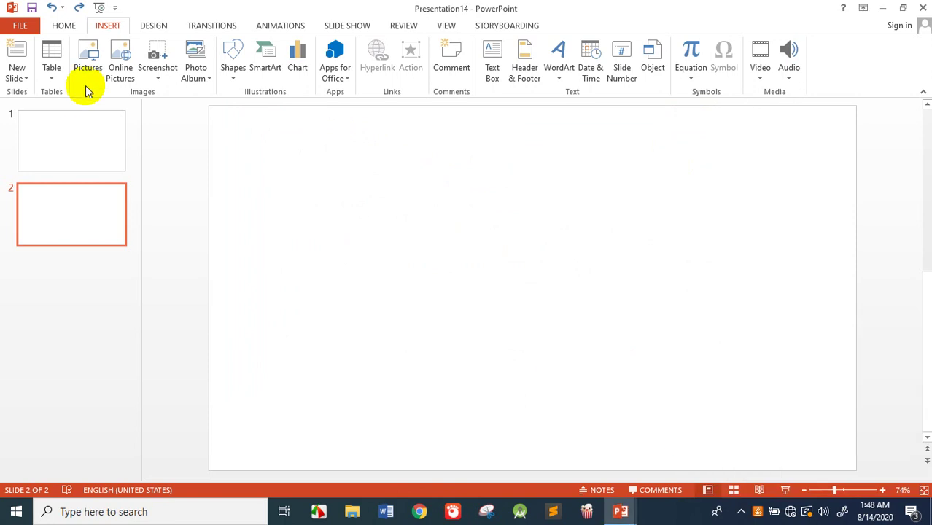
pyautogui.click(121, 72)
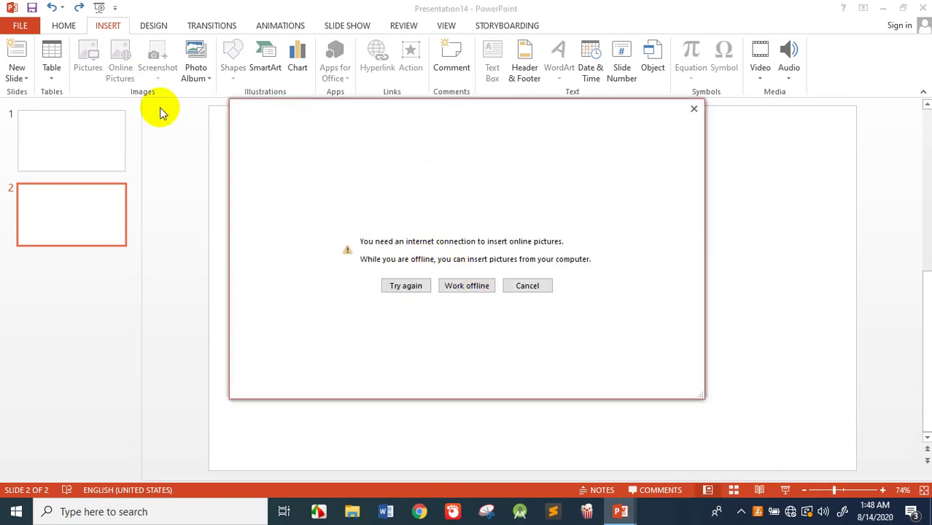
# Work offline and browse to C:\Program Files (x86)\Microsoft Office\CLIPART\PUB60COR.
pyautogui.click(465, 287)
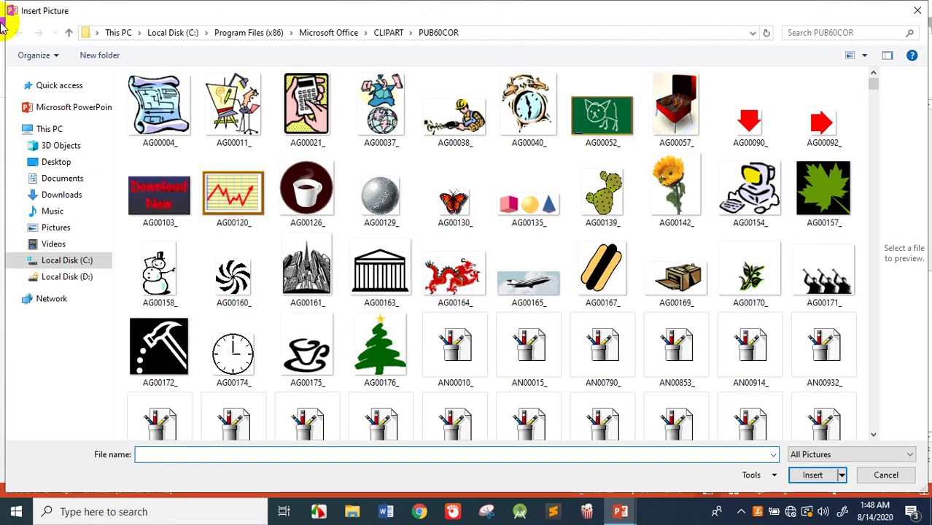
pyautogui.doubleClick(68, 32)
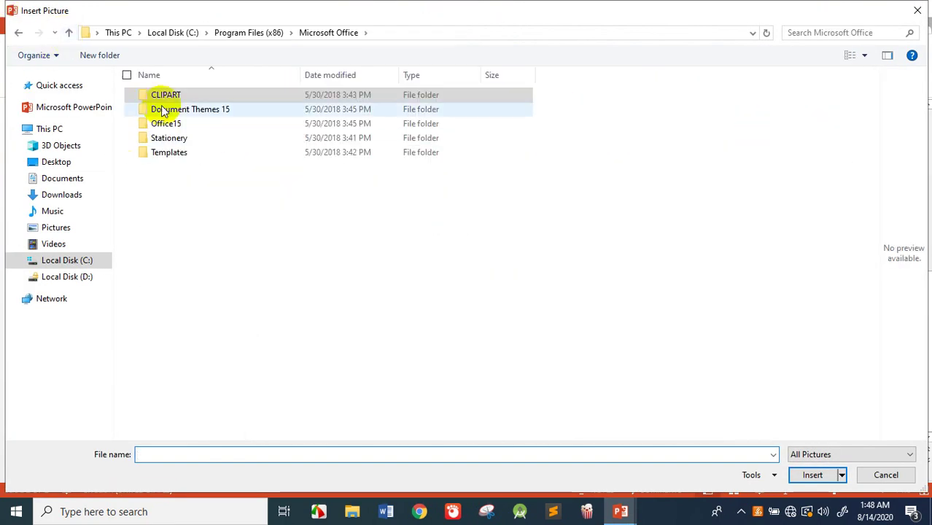
pyautogui.moveTo(56, 162)
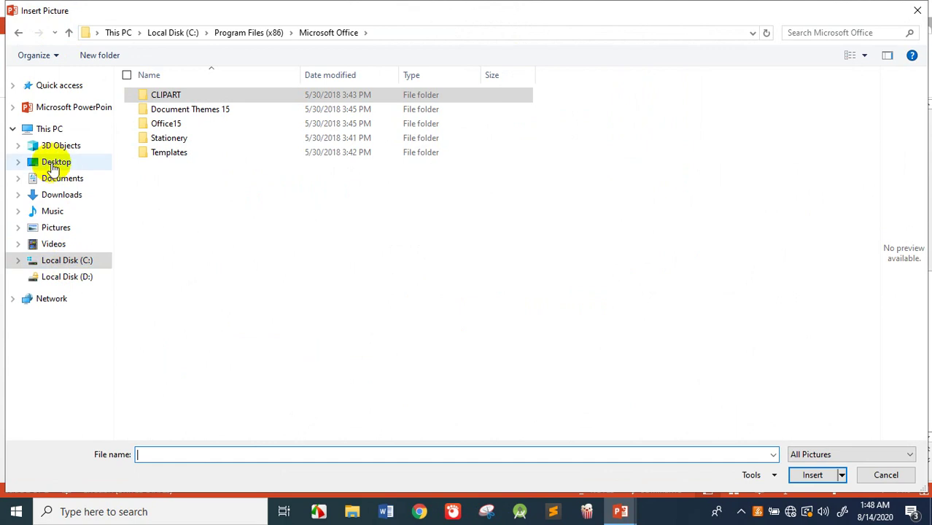
pyautogui.click(48, 131)
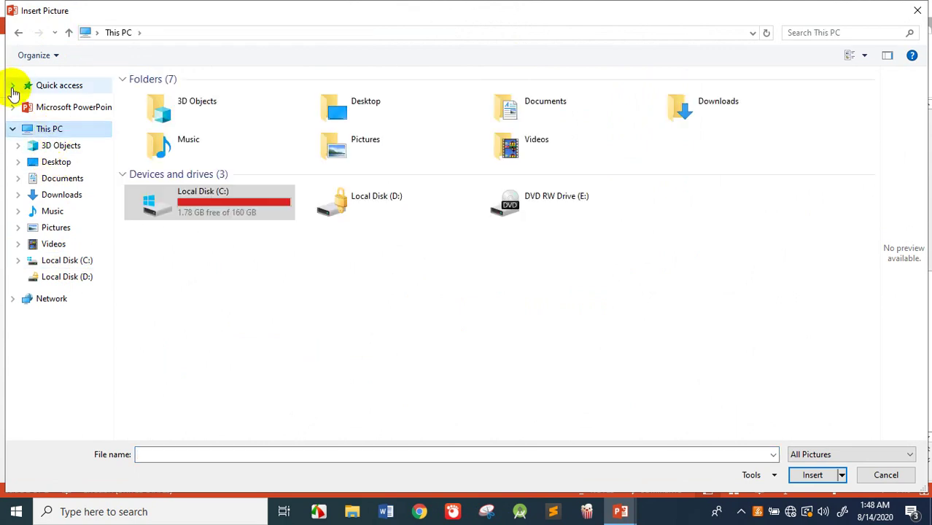
pyautogui.doubleClick(225, 218)
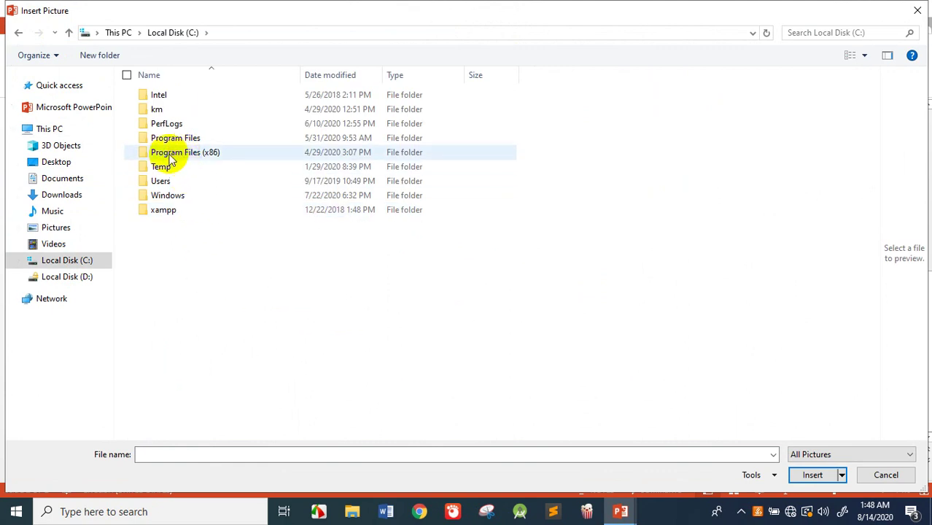
pyautogui.doubleClick(205, 159)
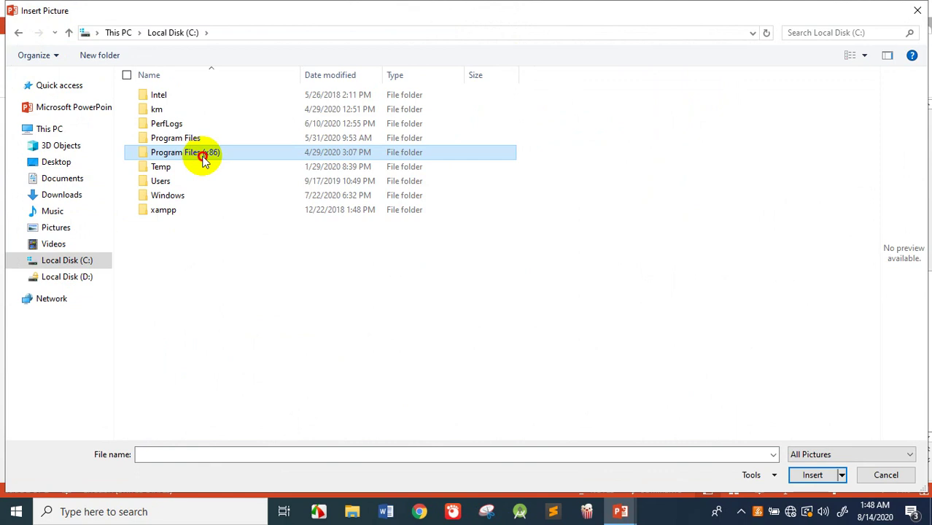
pyautogui.scroll(-1, 188, 229)
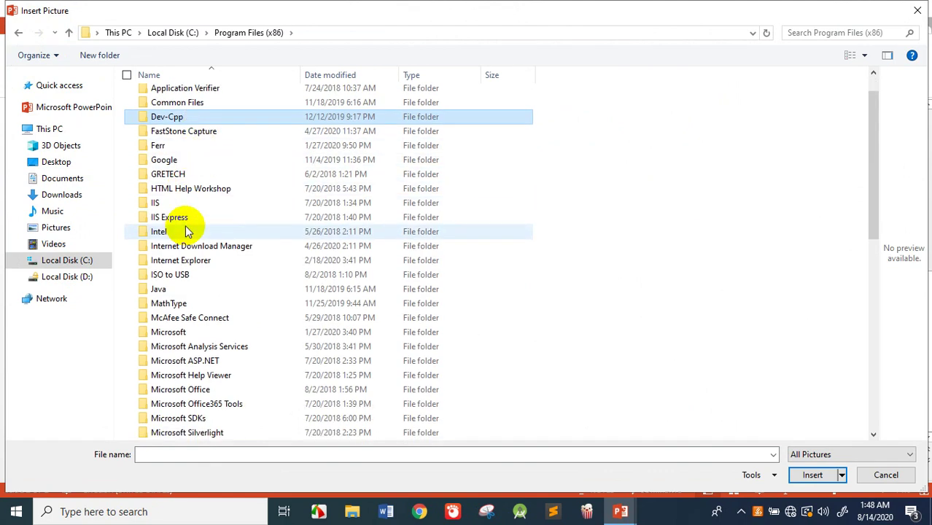
pyautogui.scroll(-2, 188, 231)
pyautogui.scroll(-1, 187, 231)
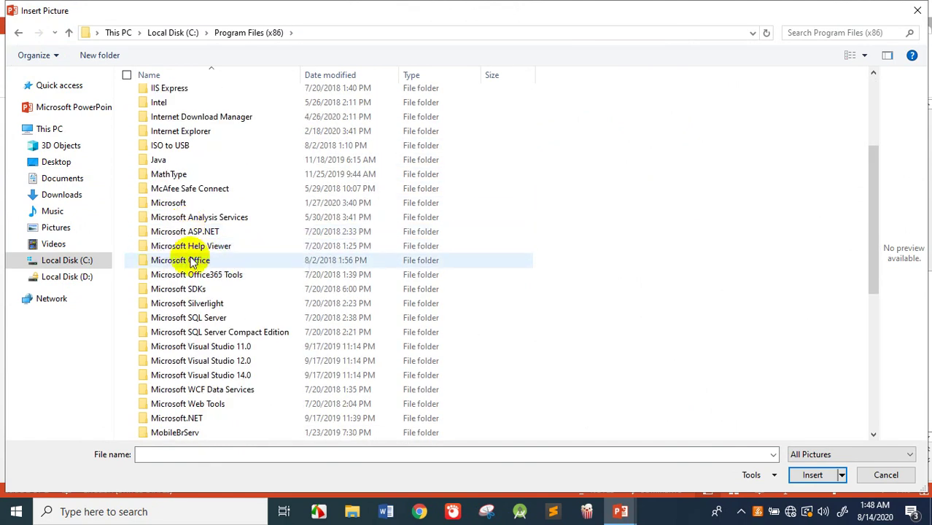
pyautogui.doubleClick(188, 261)
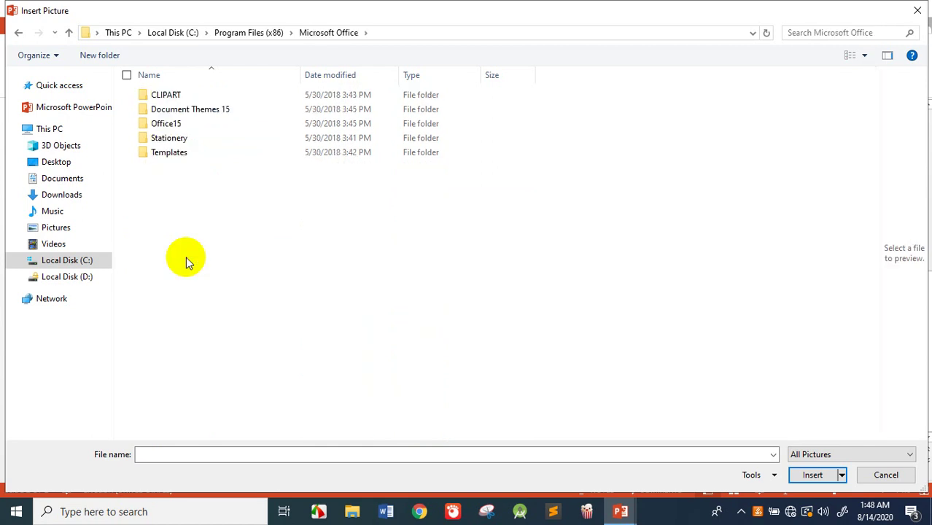
pyautogui.doubleClick(162, 96)
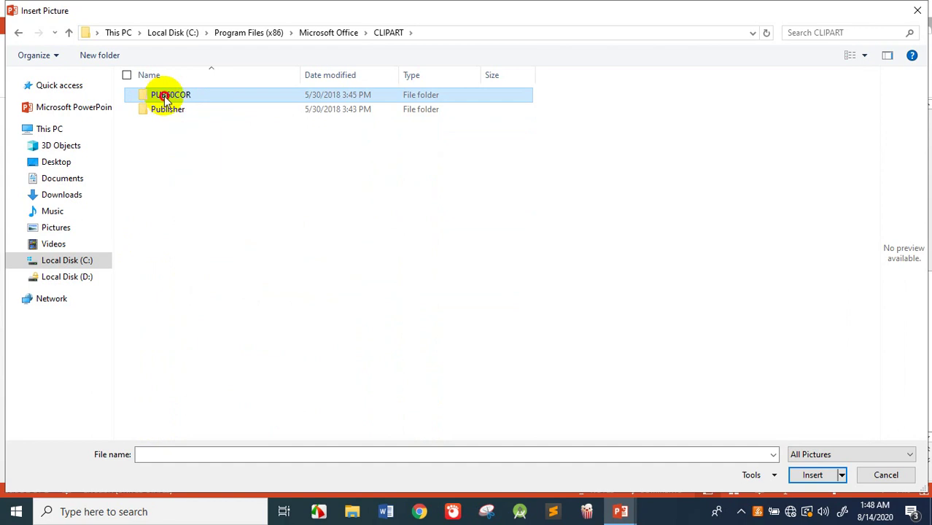
pyautogui.doubleClick(166, 99)
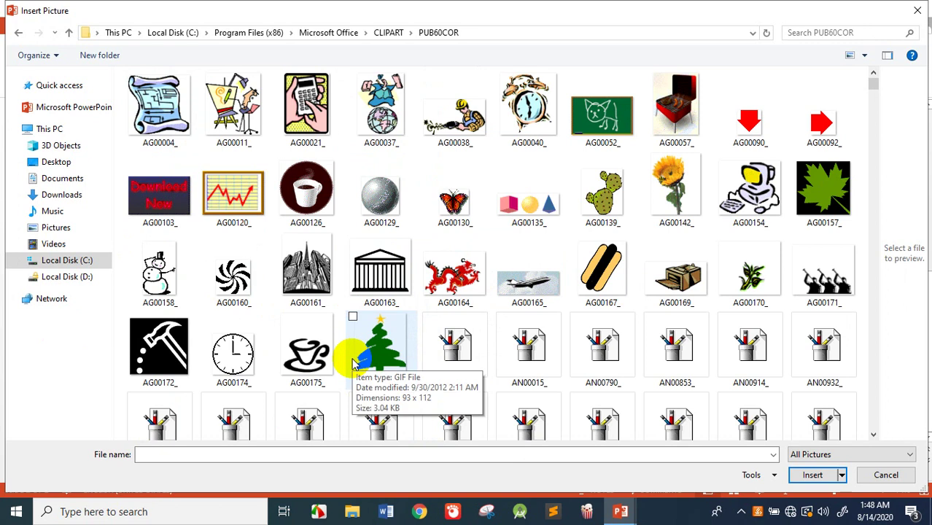
# Insert hammer clip art AG00172, enlarge it to about 2.41 by 2.47 inches, and centre it.
pyautogui.scroll(-5, 372, 357)
pyautogui.scroll(-5, 394, 328)
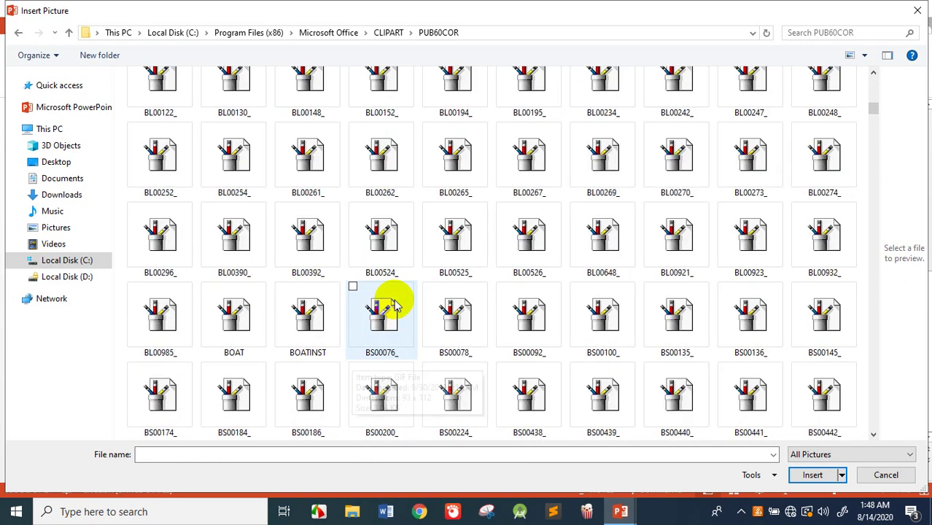
pyautogui.scroll(4, 393, 302)
pyautogui.scroll(3, 379, 295)
pyautogui.scroll(1, 359, 281)
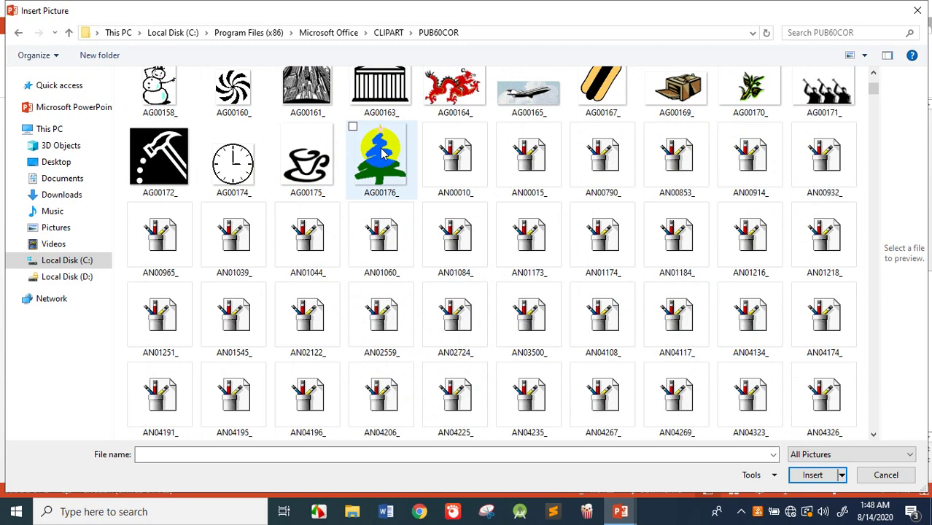
pyautogui.doubleClick(136, 136)
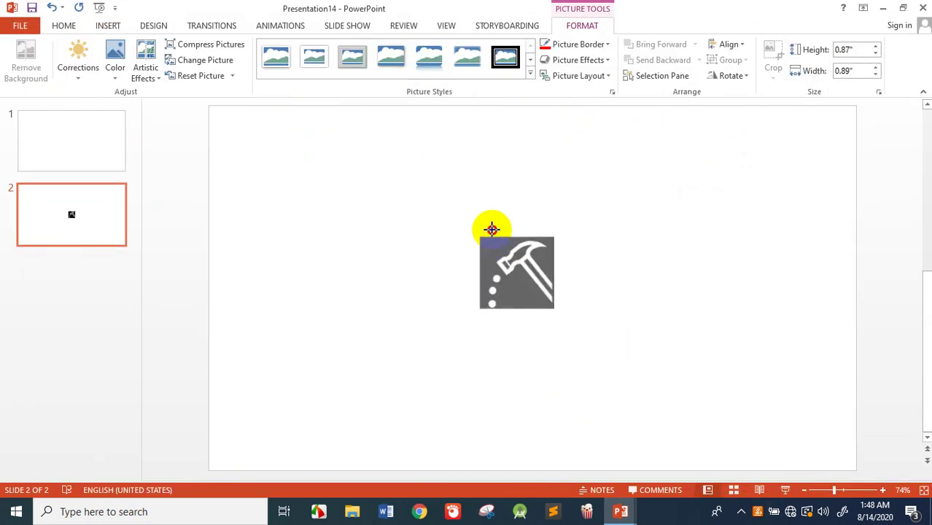
pyautogui.moveTo(508, 265); pyautogui.dragTo(431, 169)
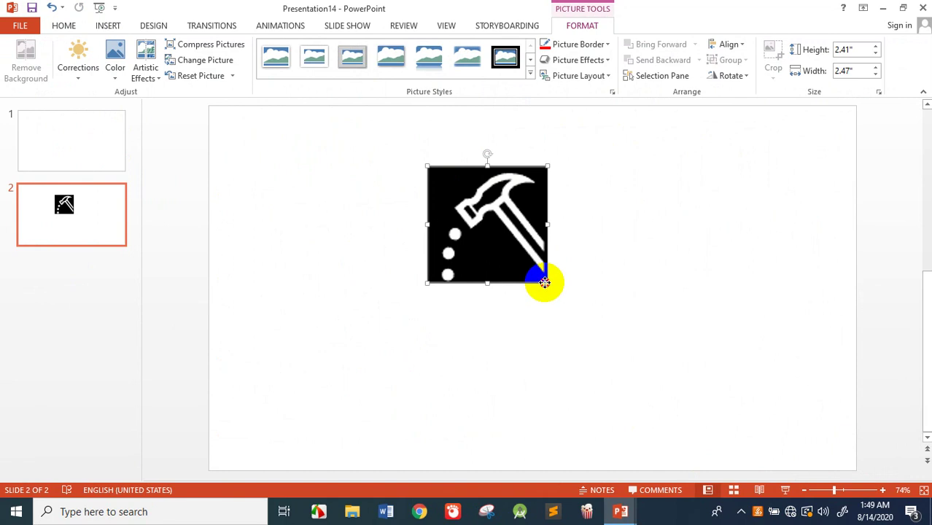
pyautogui.moveTo(545, 270)
pyautogui.mouseDown()
pyautogui.moveTo(572, 279)
pyautogui.moveTo(498, 260)
pyautogui.mouseUp()
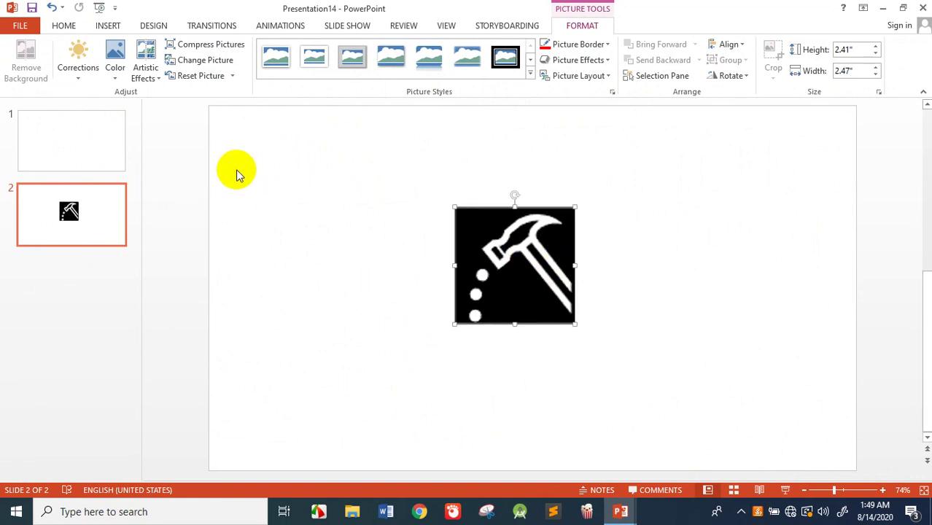
# Select the hammer picture and look through its Color, Artistic Effects and Corrections options without changes.
pyautogui.click(112, 77)
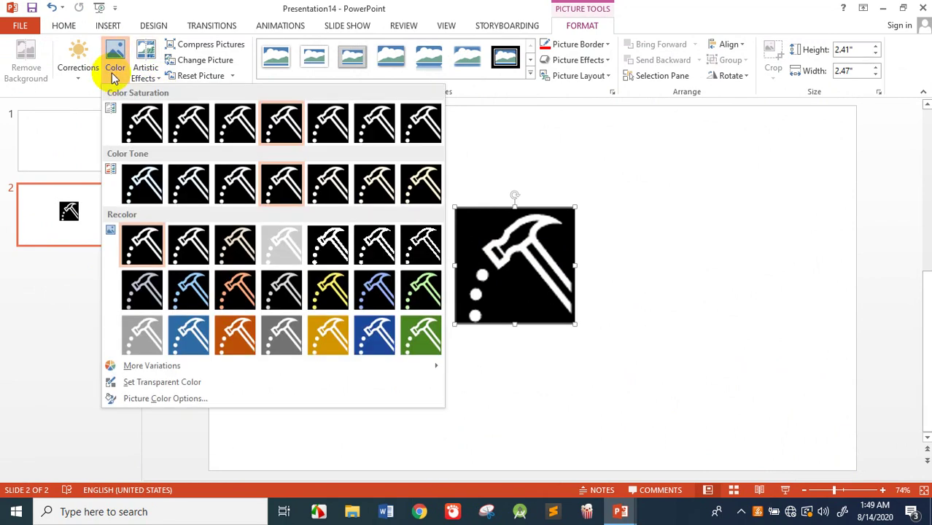
pyautogui.click(289, 243)
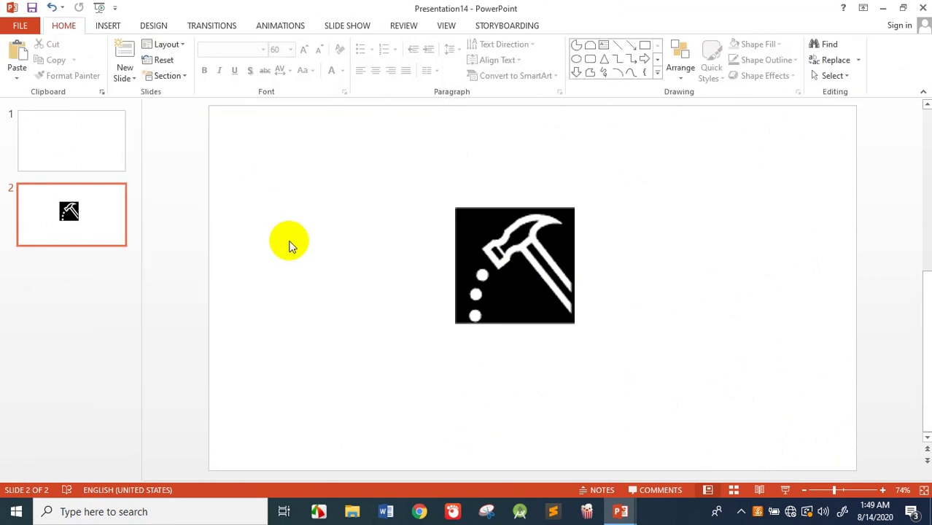
pyautogui.click(108, 26)
pyautogui.click(506, 250)
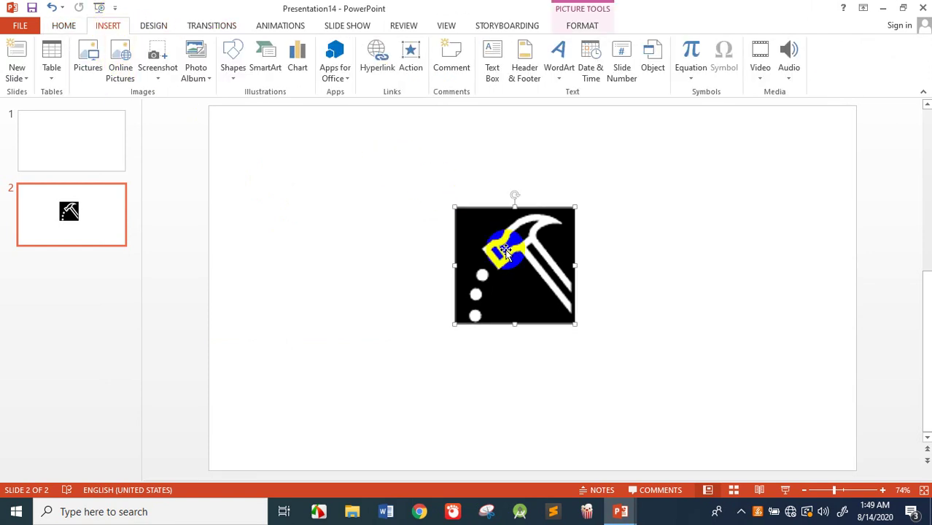
pyautogui.doubleClick(498, 255)
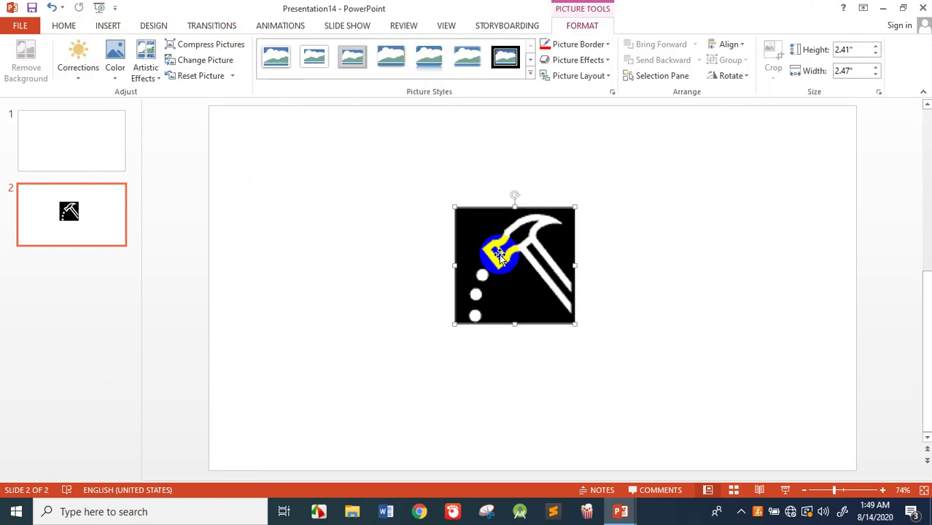
pyautogui.click(152, 77)
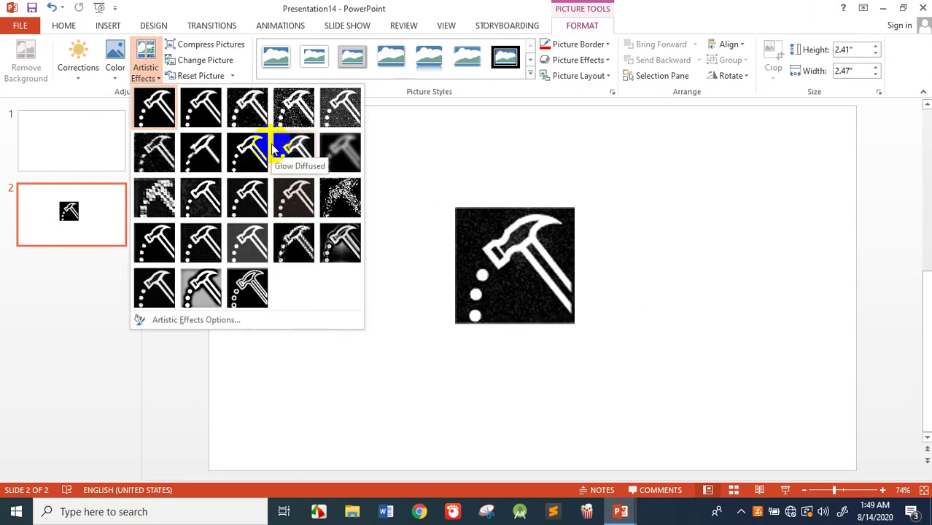
pyautogui.click(78, 67)
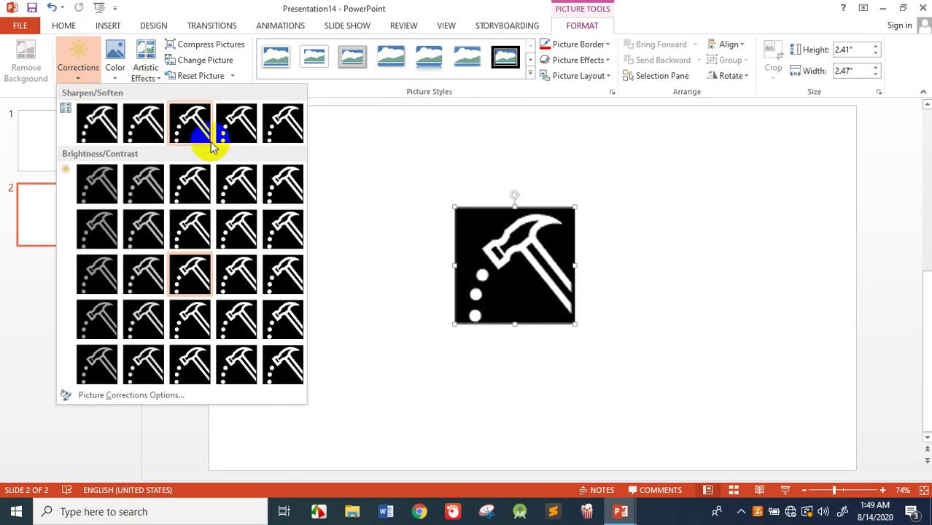
pyautogui.click(195, 189)
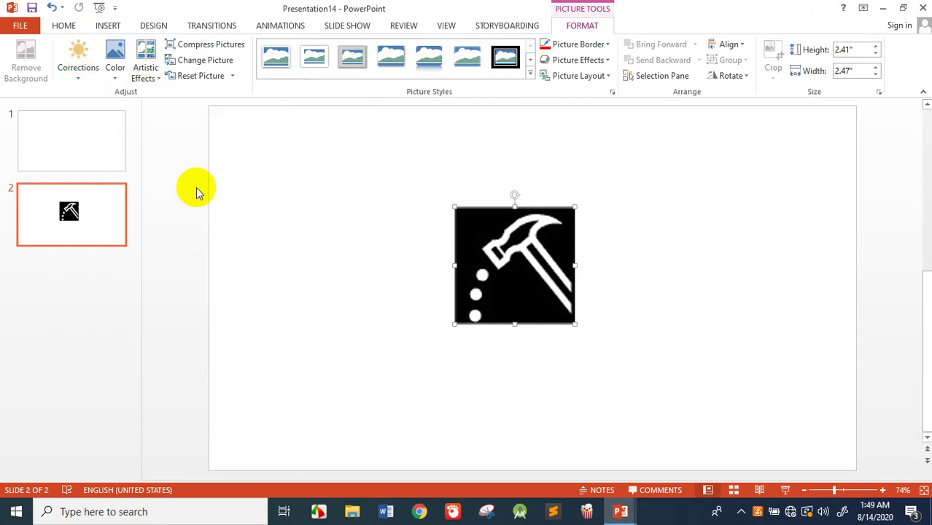
# Recolour the hammer picture Gold, deselect it, and collapse the ribbon.
pyautogui.click(115, 67)
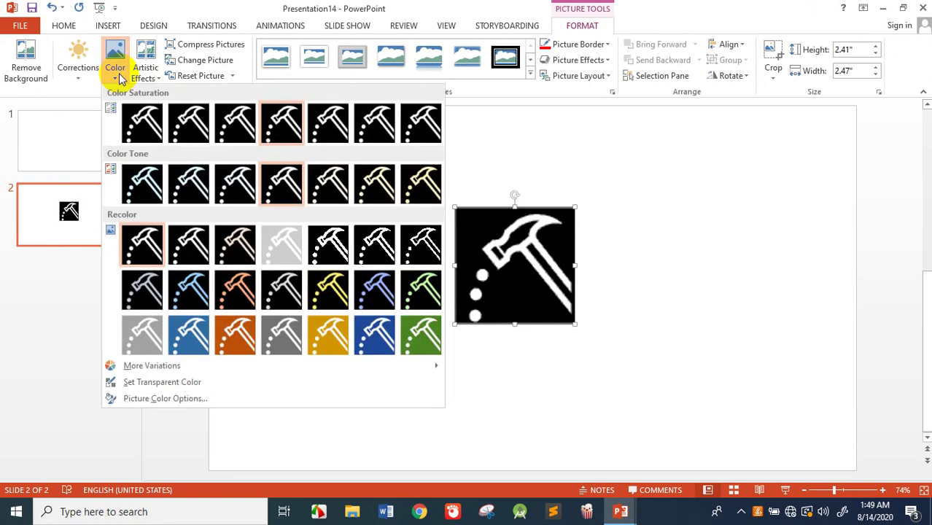
pyautogui.click(342, 346)
pyautogui.click(332, 338)
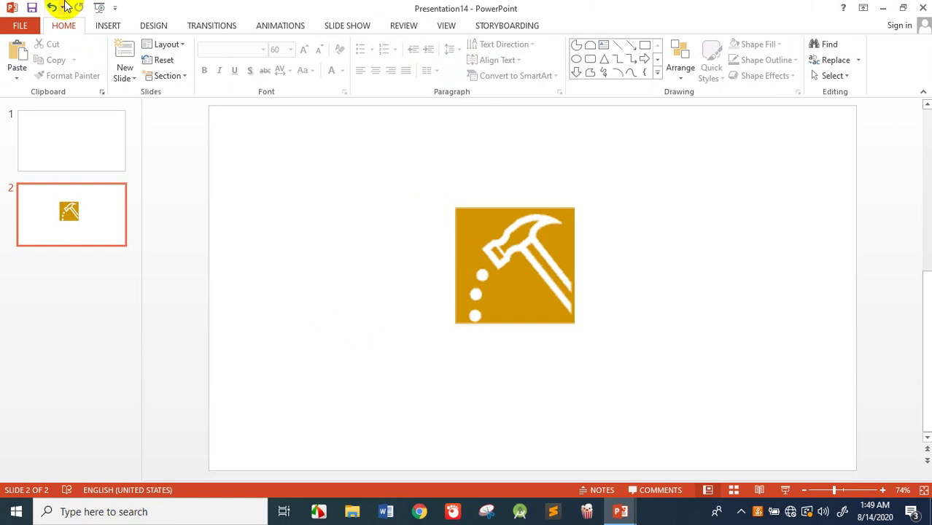
pyautogui.doubleClick(106, 27)
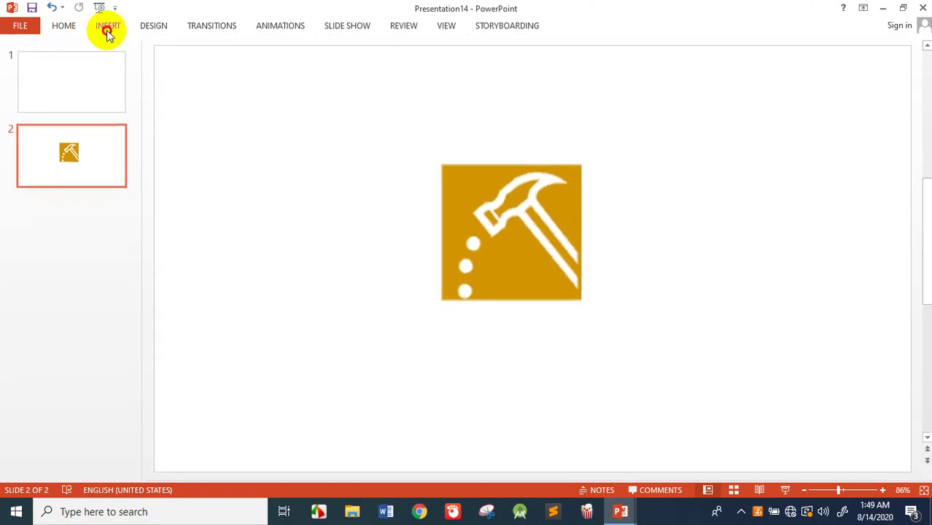
# Add a full-screen Screen Clipping to slide 2, then close Presentation14 through the save prompt.
pyautogui.click(107, 30)
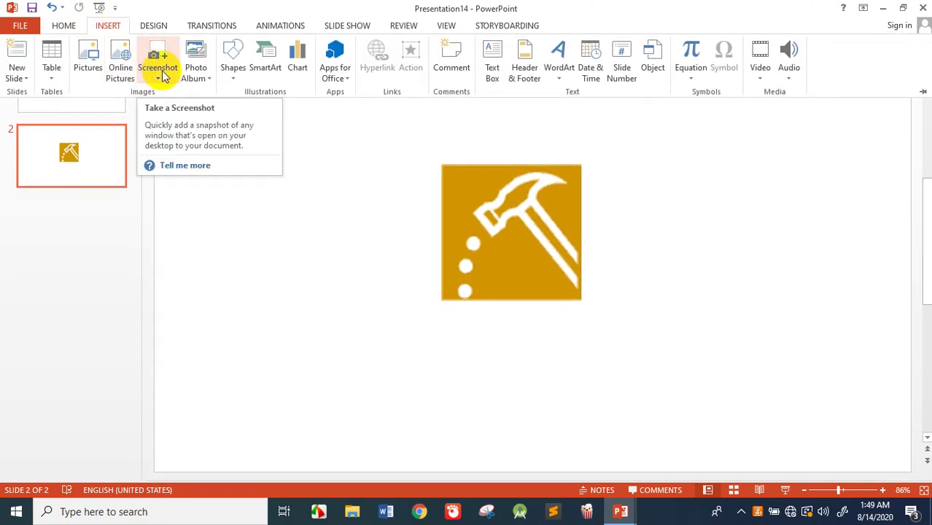
pyautogui.click(165, 76)
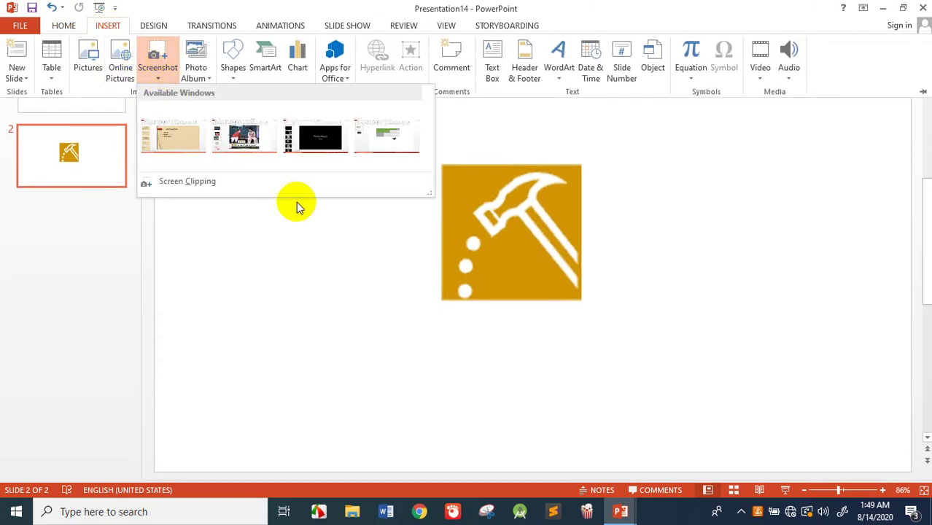
pyautogui.click(395, 322)
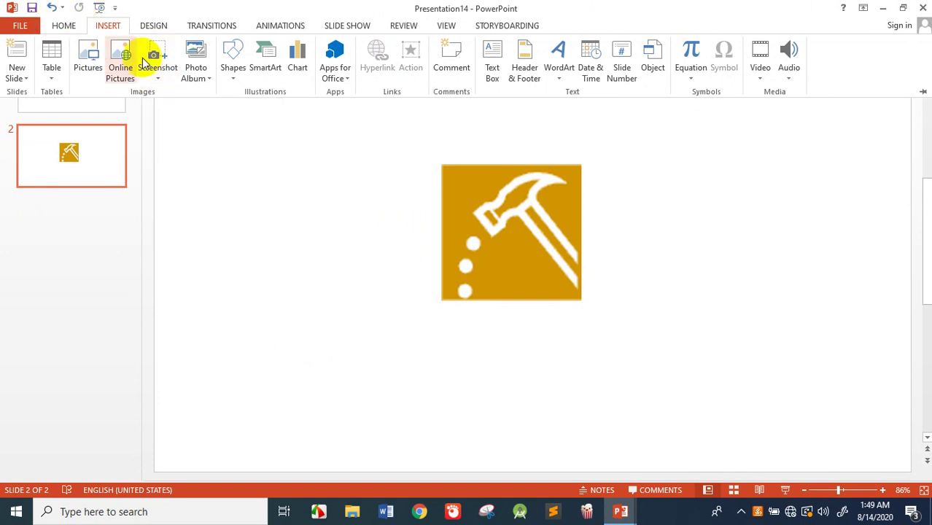
pyautogui.click(153, 65)
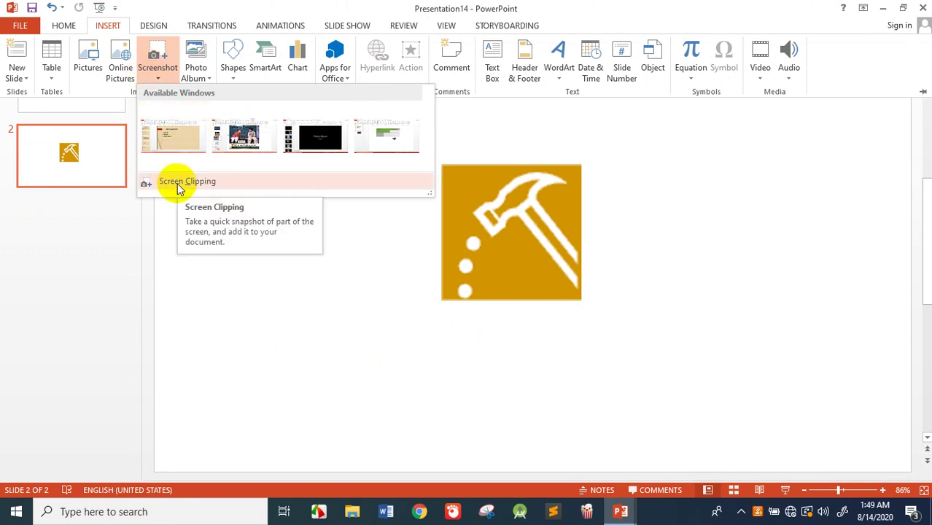
pyautogui.click(178, 188)
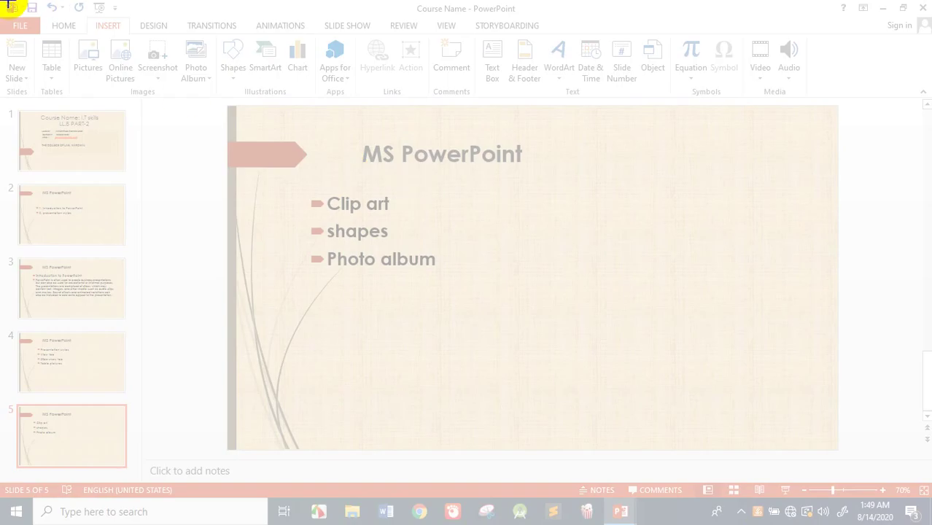
pyautogui.moveTo(2, 2); pyautogui.dragTo(777, 438)
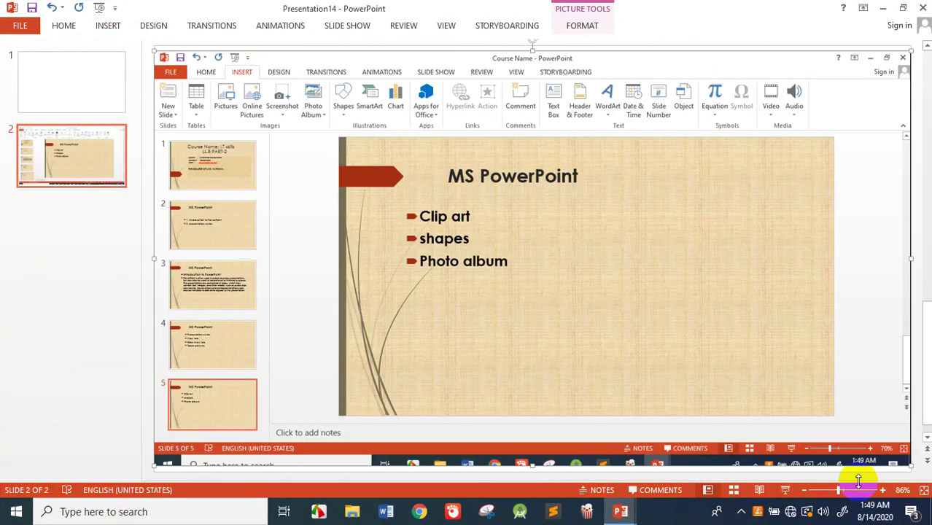
pyautogui.click(923, 8)
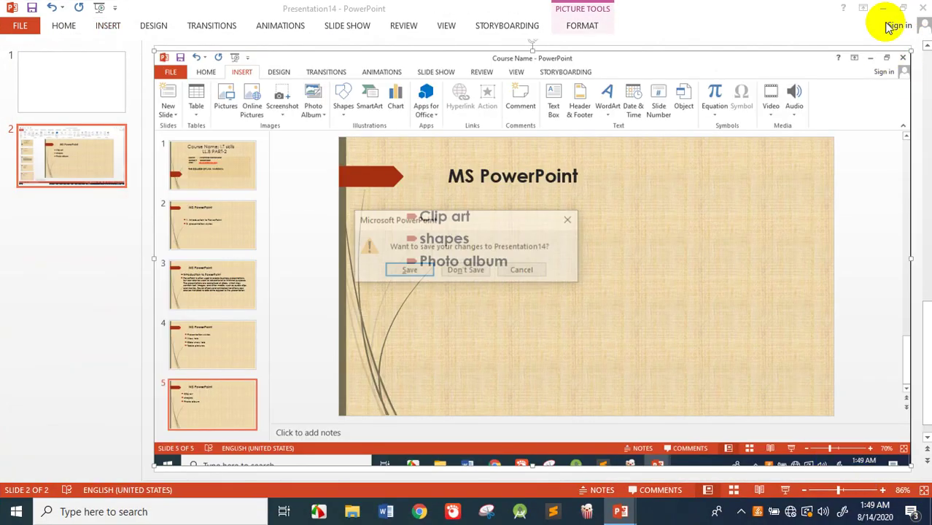
pyautogui.click(474, 272)
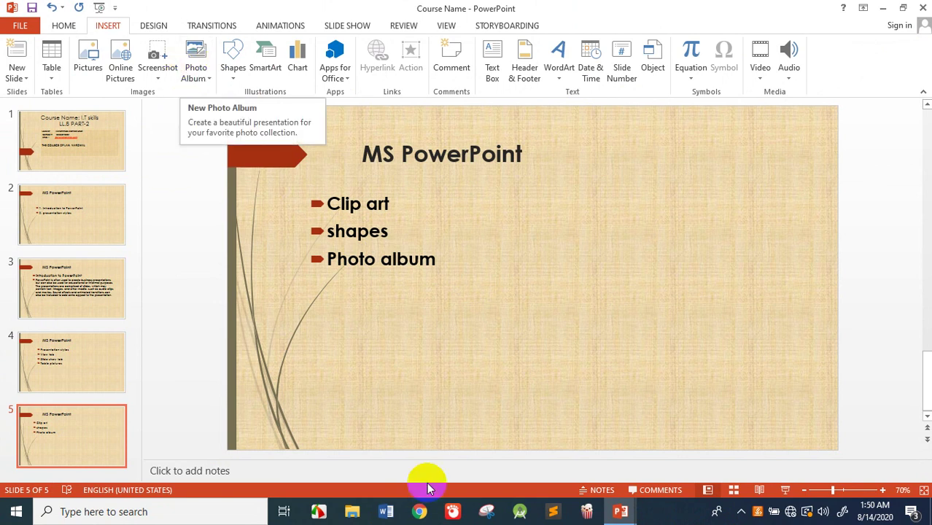
# Switch to Presentation13 from the taskbar and create a new blank presentation, Presentation15.
pyautogui.click(617, 512)
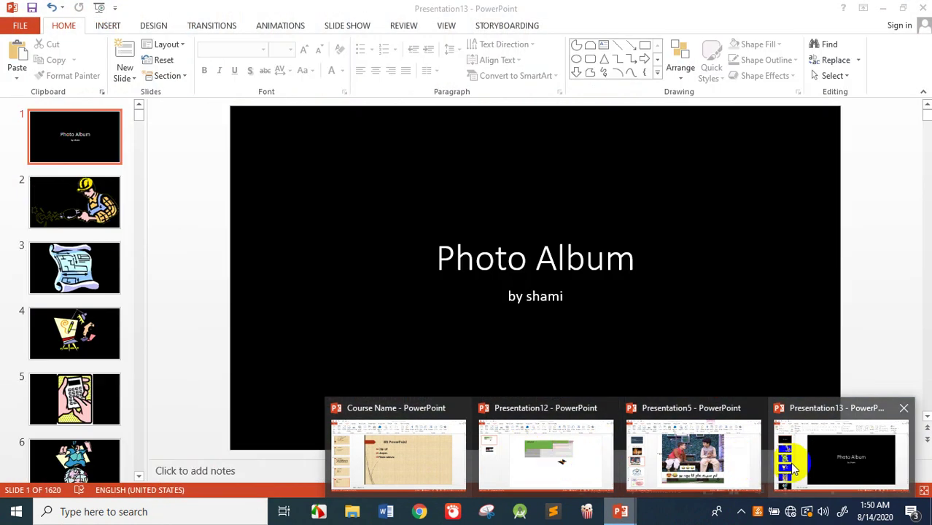
pyautogui.click(789, 464)
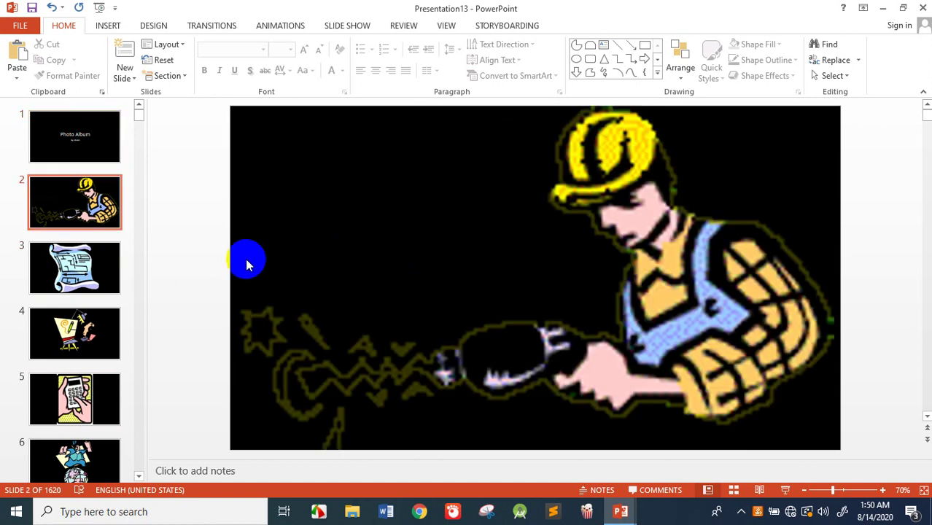
pyautogui.click(37, 24)
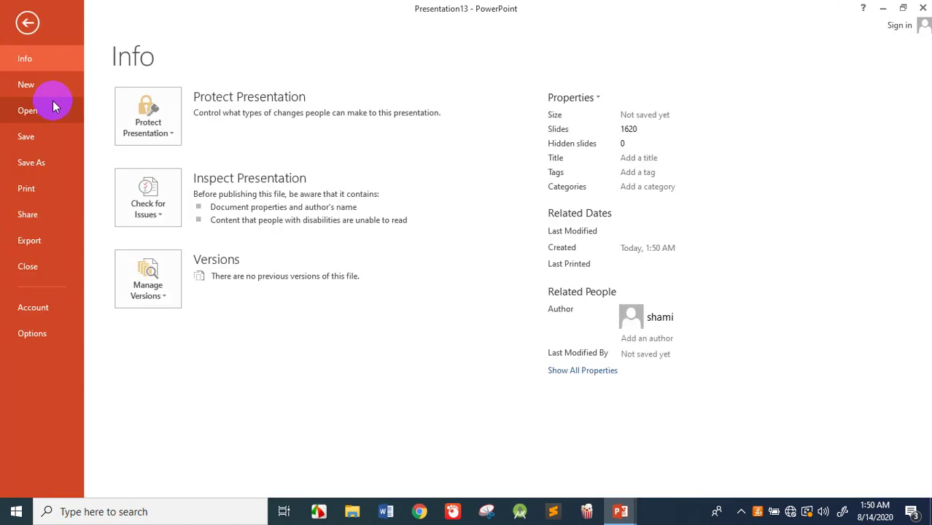
pyautogui.click(51, 88)
pyautogui.click(176, 172)
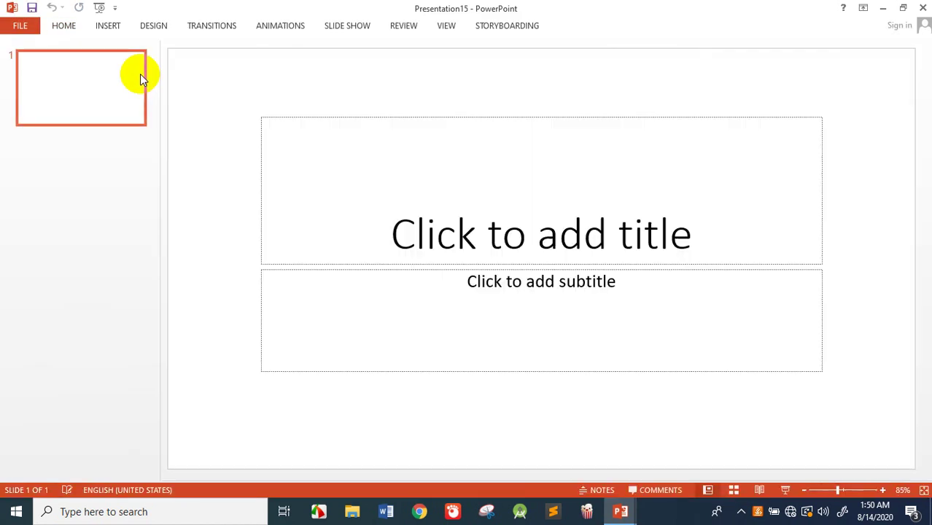
# Add new slides, including one with the Blank layout, bringing Presentation15 to four slides.
pyautogui.click(106, 26)
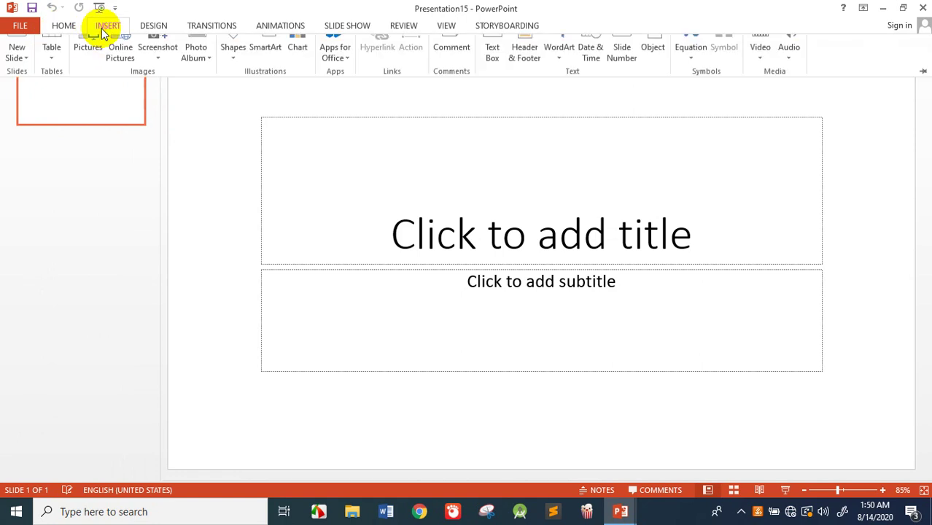
pyautogui.doubleClick(16, 64)
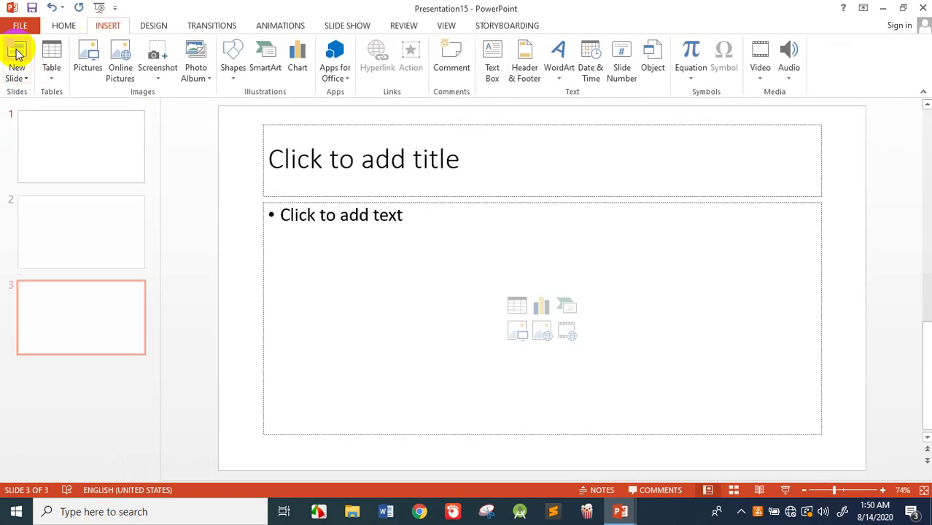
pyautogui.click(88, 235)
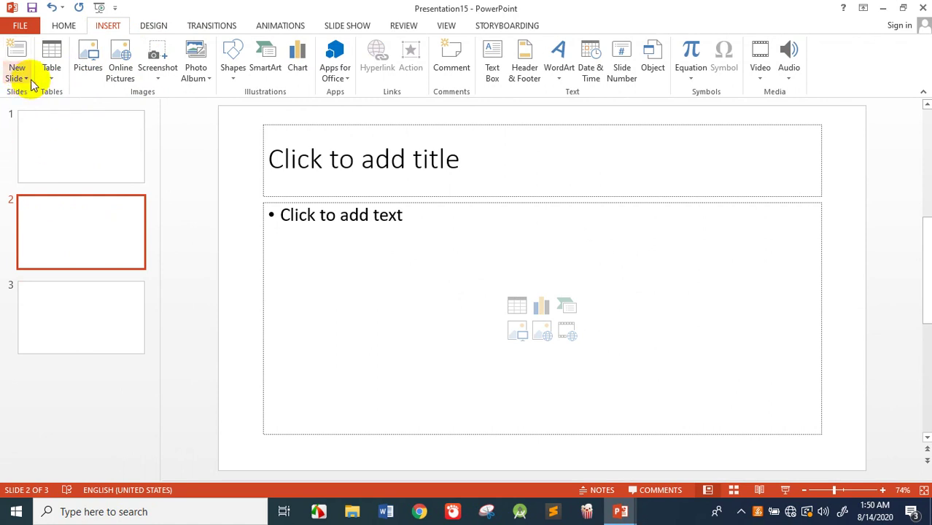
pyautogui.click(29, 78)
pyautogui.click(50, 244)
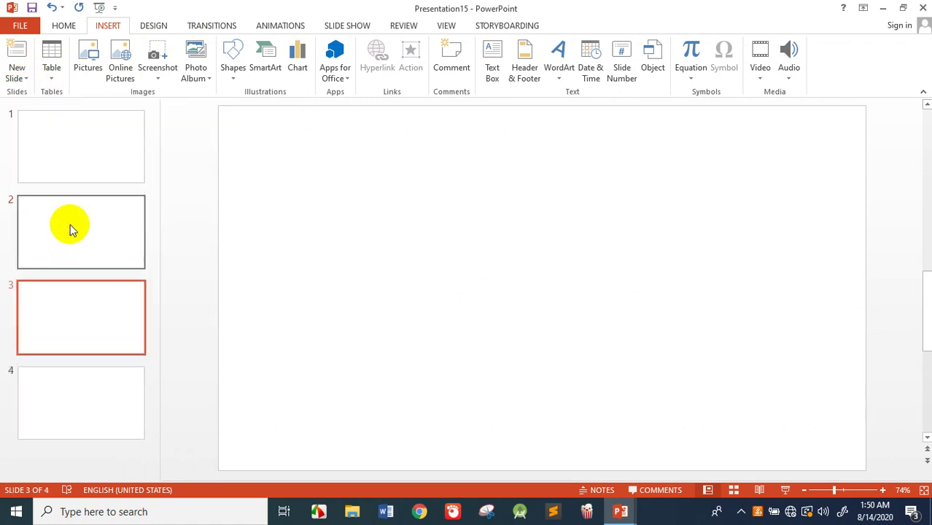
pyautogui.click(75, 385)
pyautogui.click(87, 340)
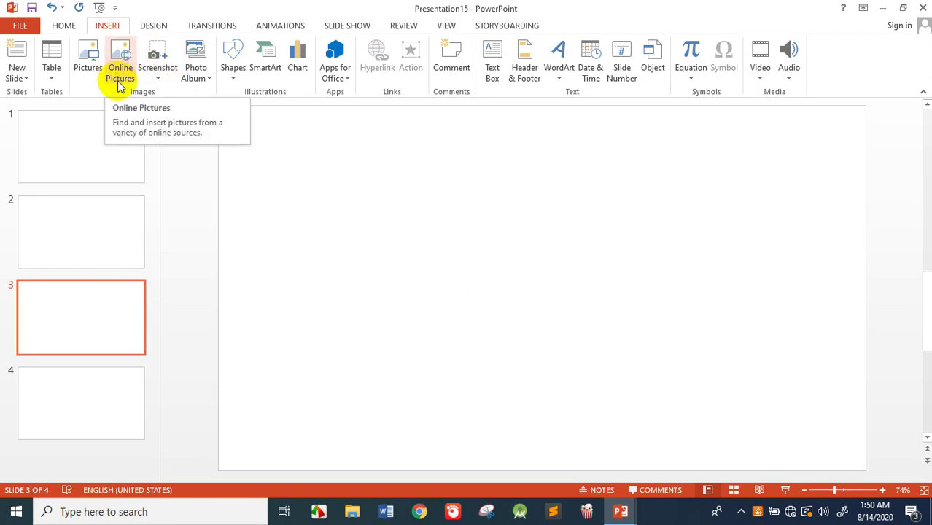
pyautogui.click(205, 81)
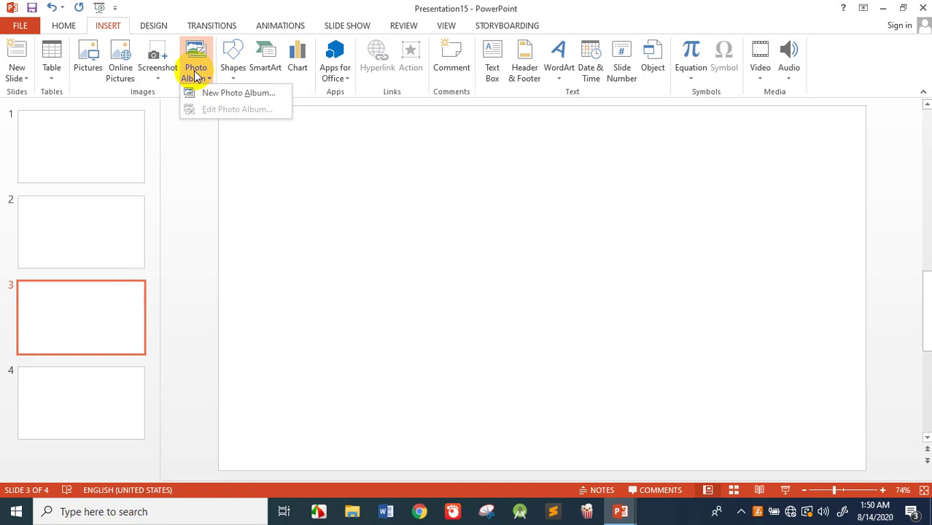
pyautogui.click(205, 92)
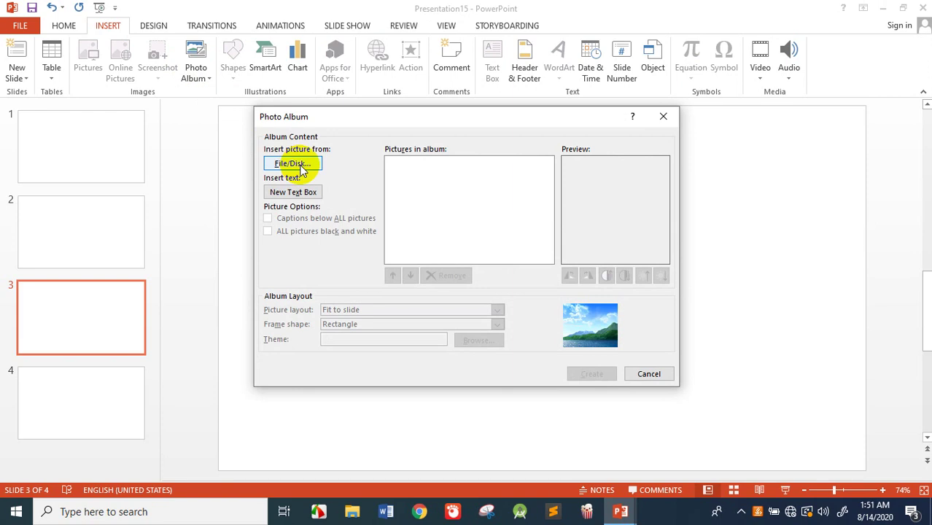
pyautogui.click(296, 164)
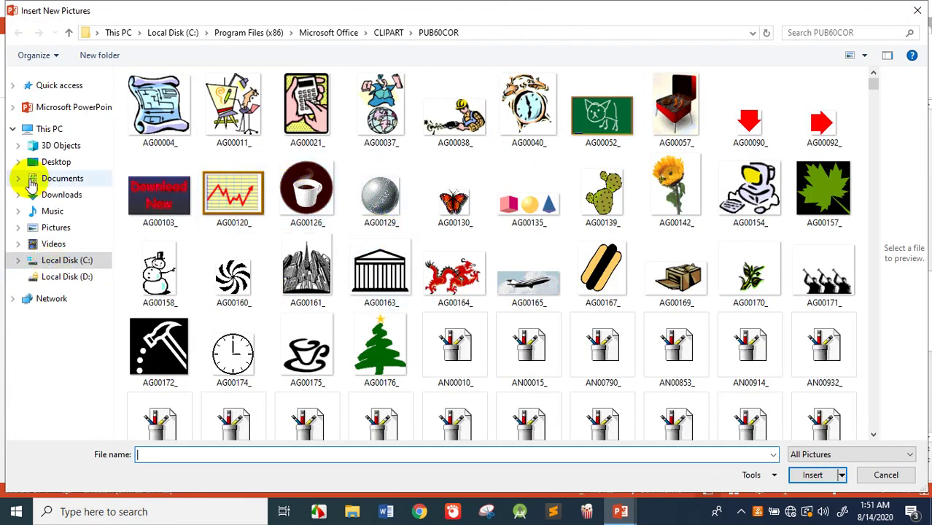
pyautogui.click(69, 197)
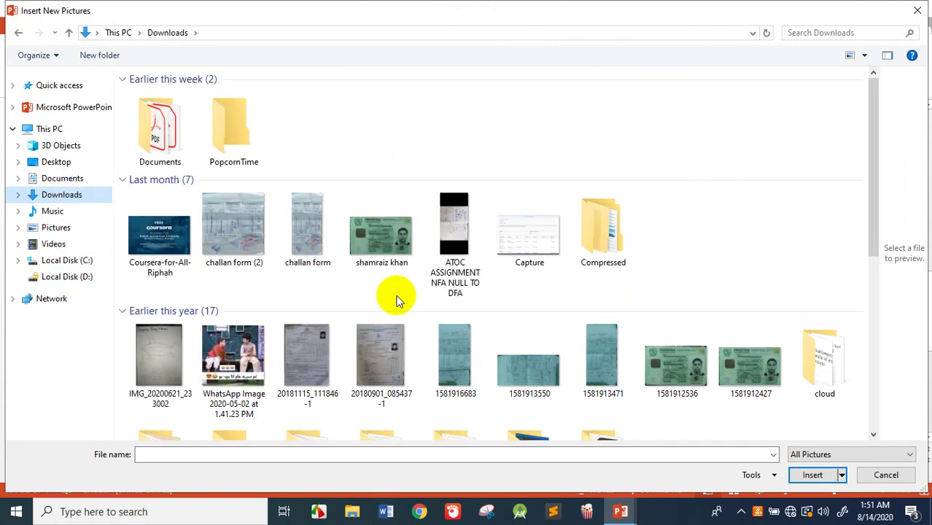
pyautogui.scroll(-3, 409, 299)
pyautogui.scroll(-2, 458, 319)
pyautogui.scroll(5, 458, 323)
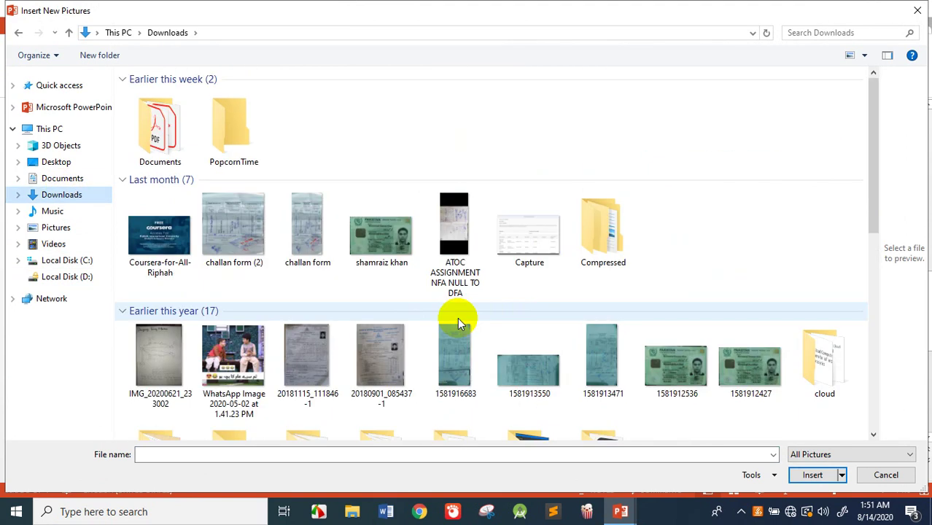
pyautogui.scroll(-3, 457, 318)
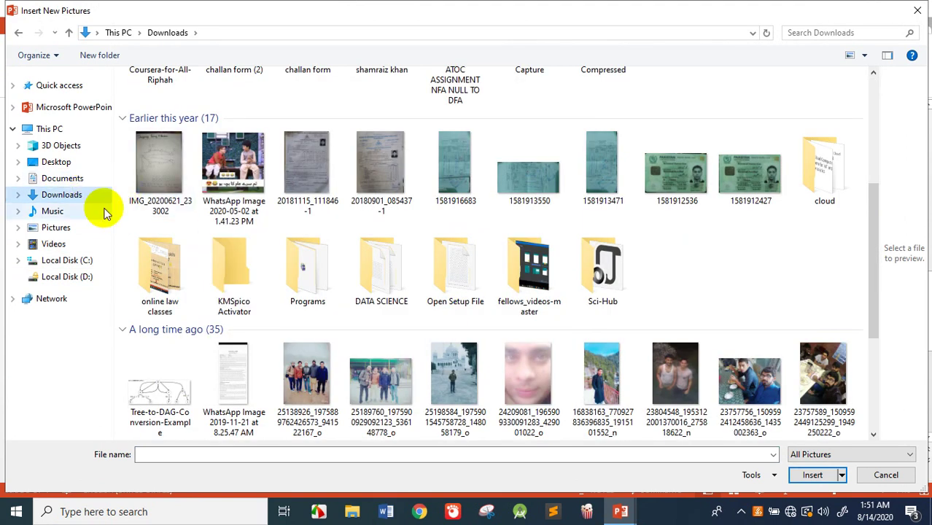
pyautogui.scroll(3, 277, 235)
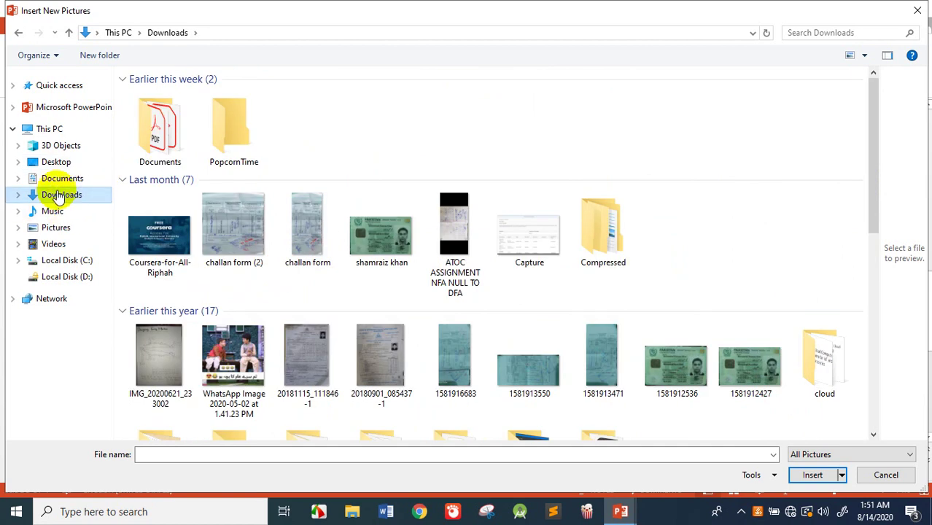
pyautogui.moveTo(160, 235)
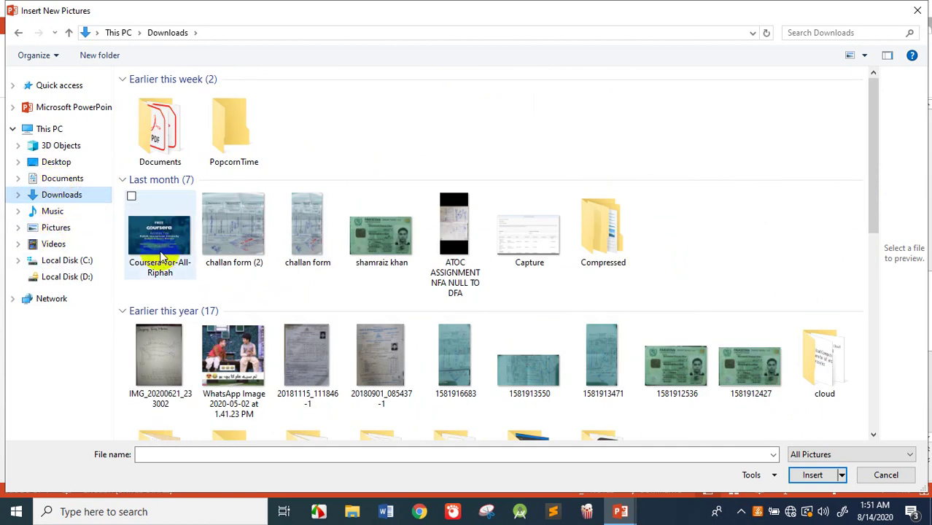
pyautogui.click(161, 253)
pyautogui.moveTo(233, 355)
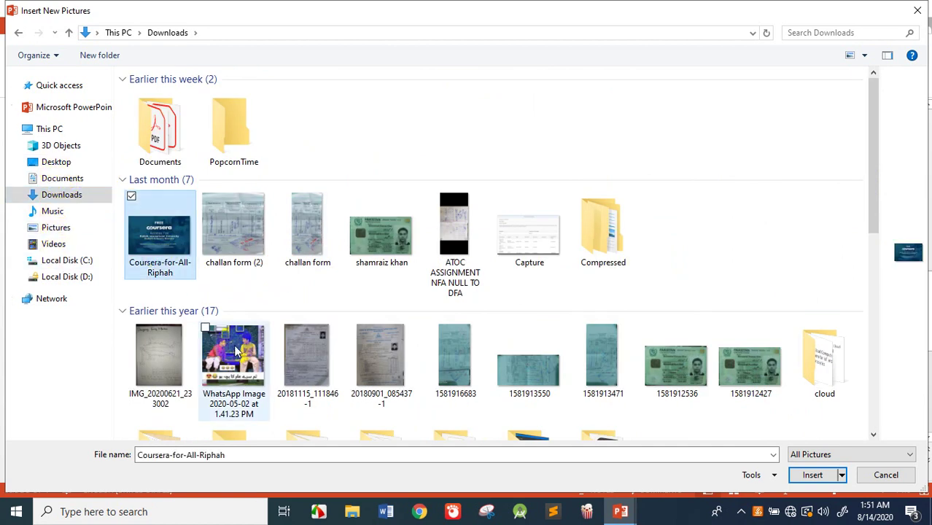
pyautogui.click(208, 329)
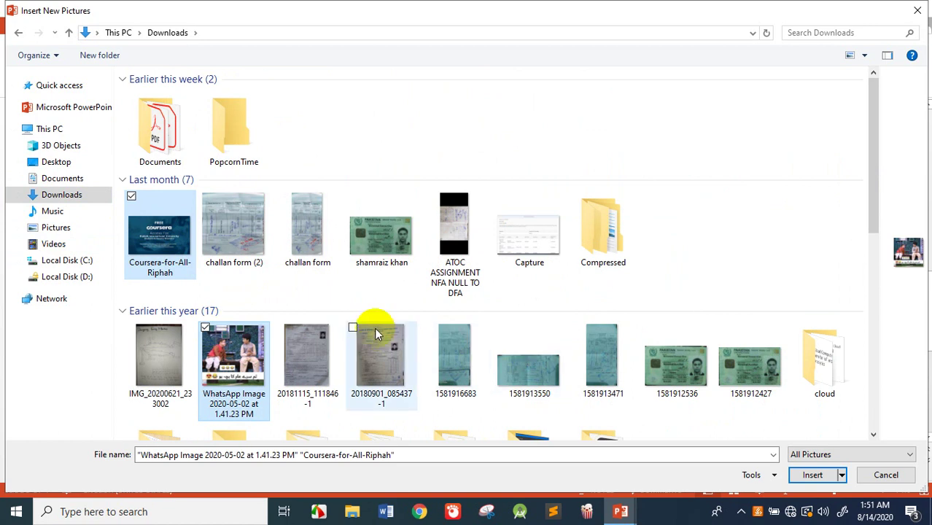
pyautogui.click(56, 227)
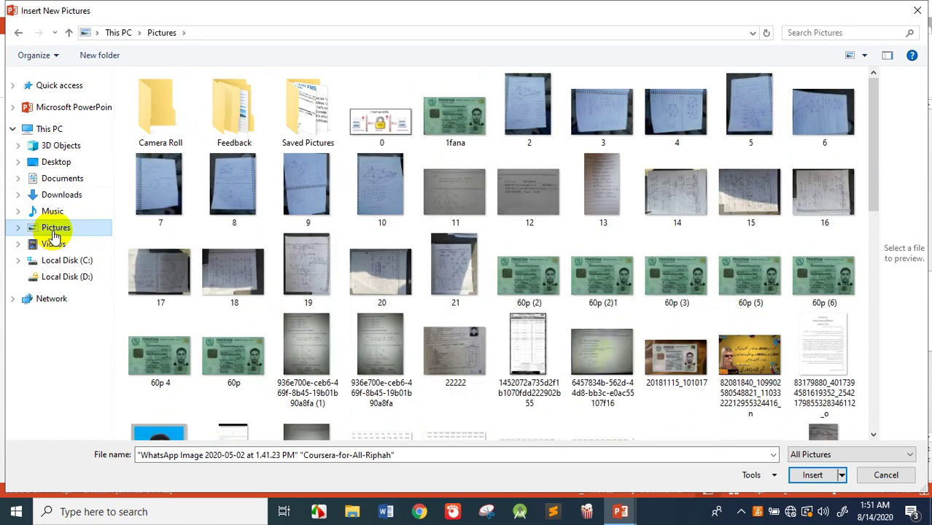
pyautogui.scroll(-5, 375, 325)
pyautogui.scroll(5, 657, 365)
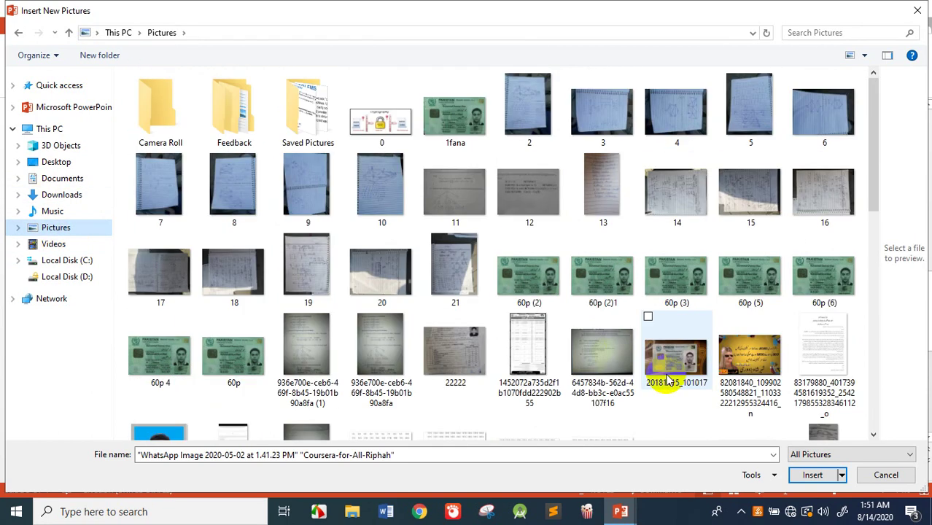
pyautogui.doubleClick(357, 84)
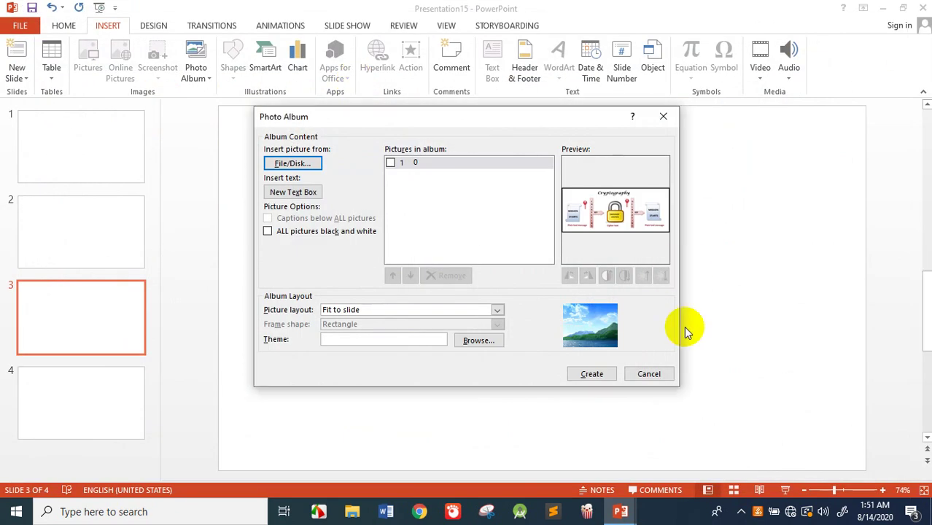
pyautogui.click(290, 164)
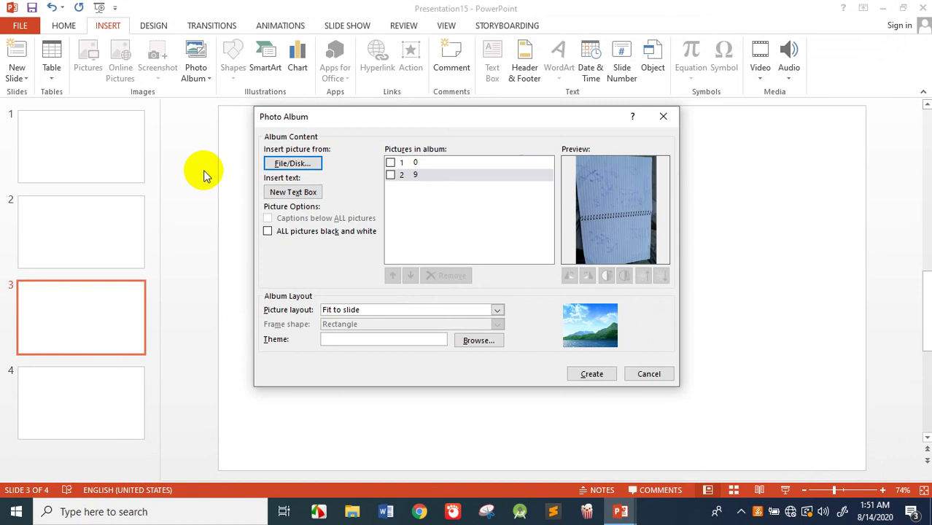
pyautogui.click(663, 116)
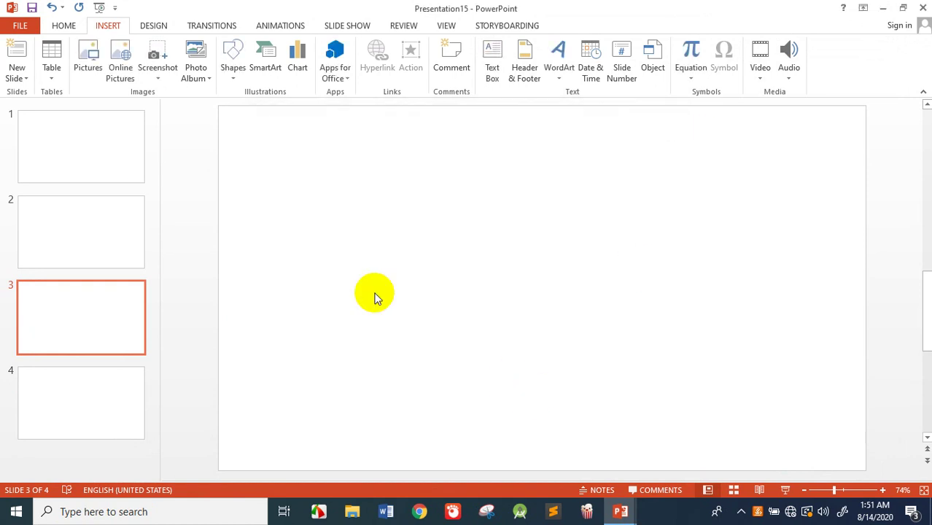
# Start a new photo album and browse to C:\Program Files (x86)\Microsoft Office\CLIPART\PUB60COR.
pyautogui.click(203, 73)
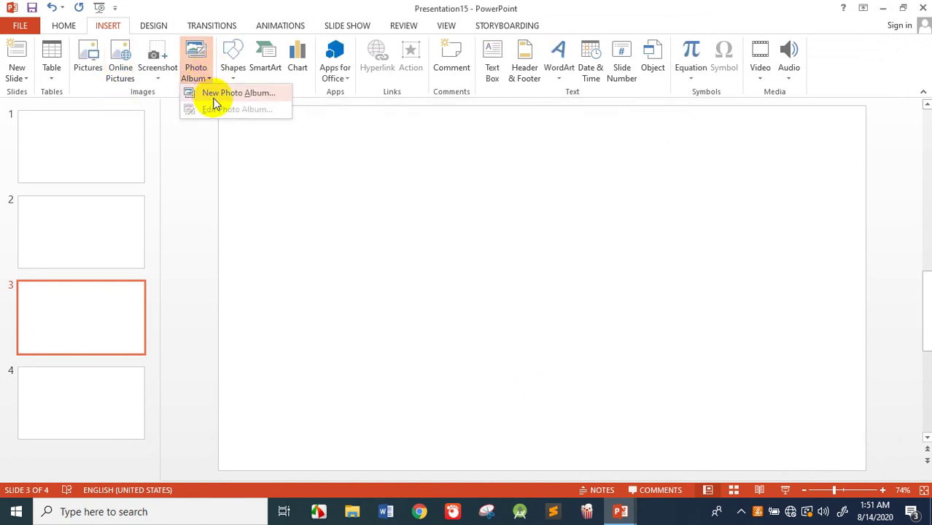
pyautogui.click(214, 99)
pyautogui.click(290, 164)
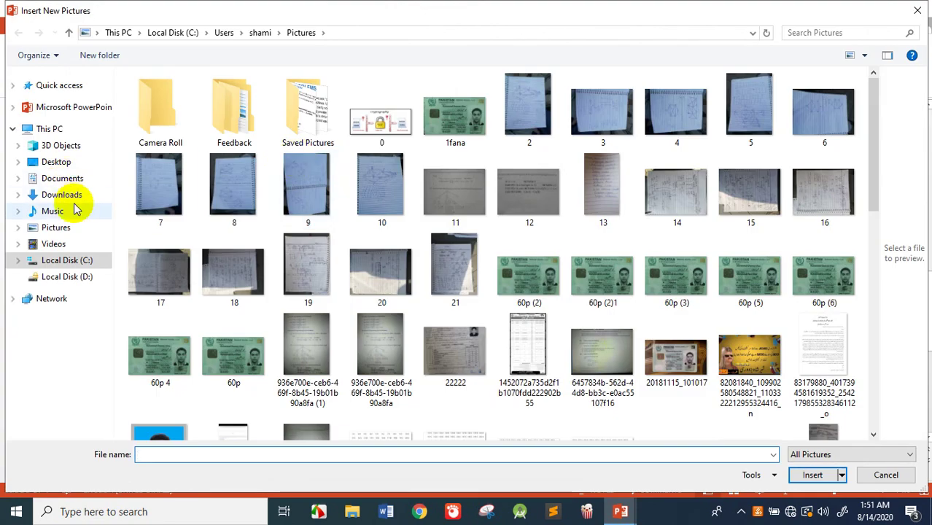
pyautogui.click(71, 266)
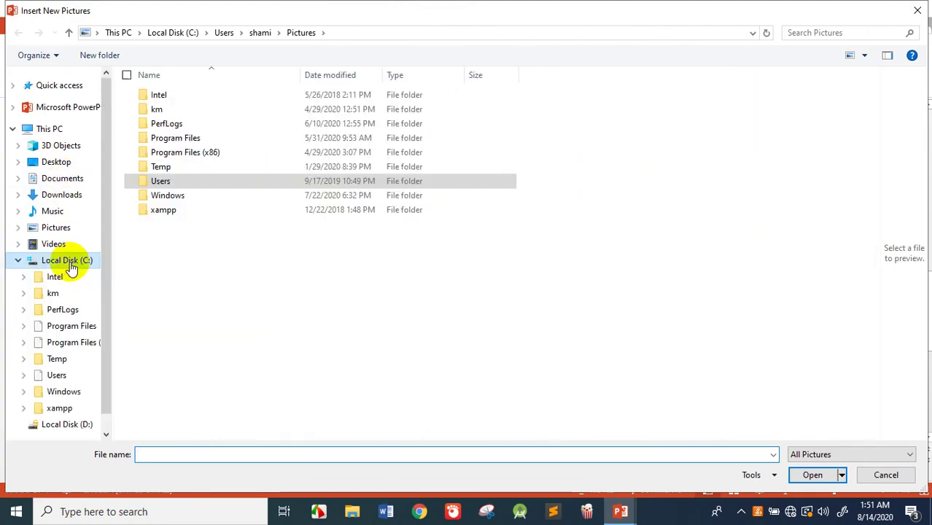
pyautogui.doubleClick(192, 152)
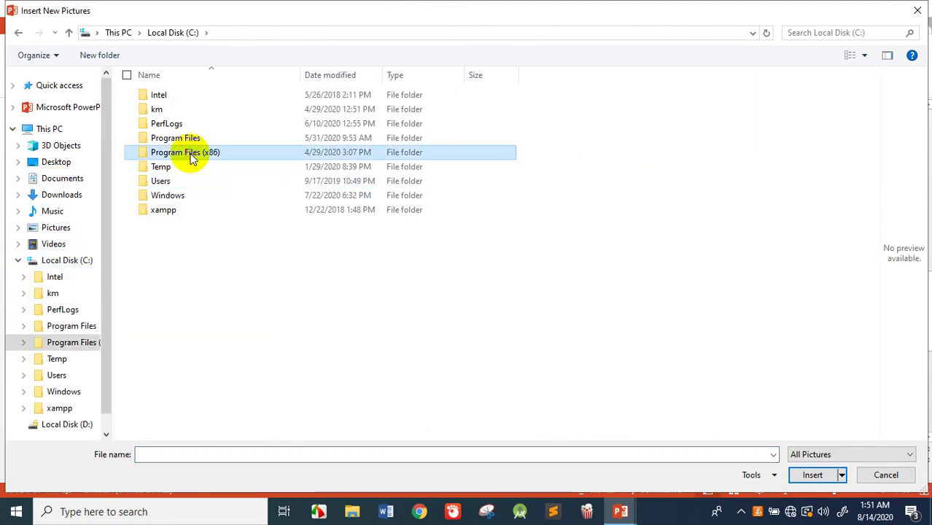
pyautogui.scroll(-1, 179, 274)
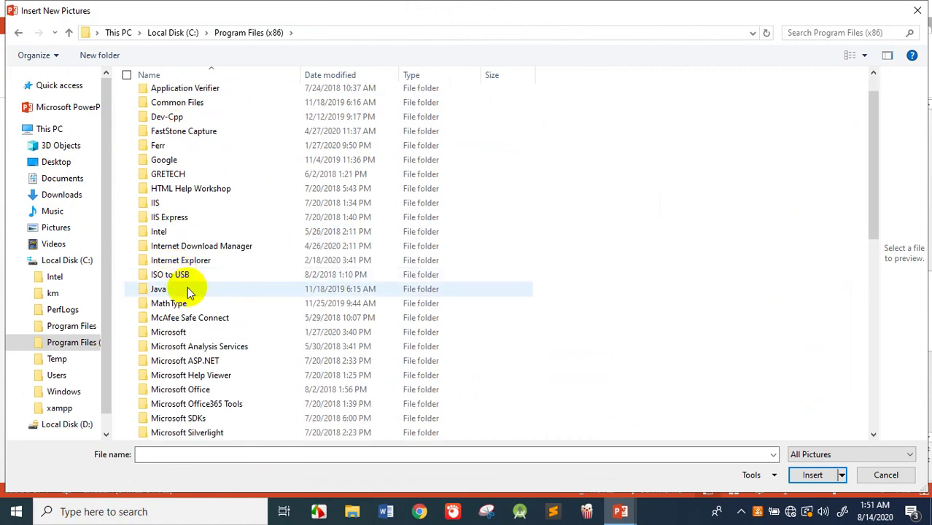
pyautogui.doubleClick(187, 390)
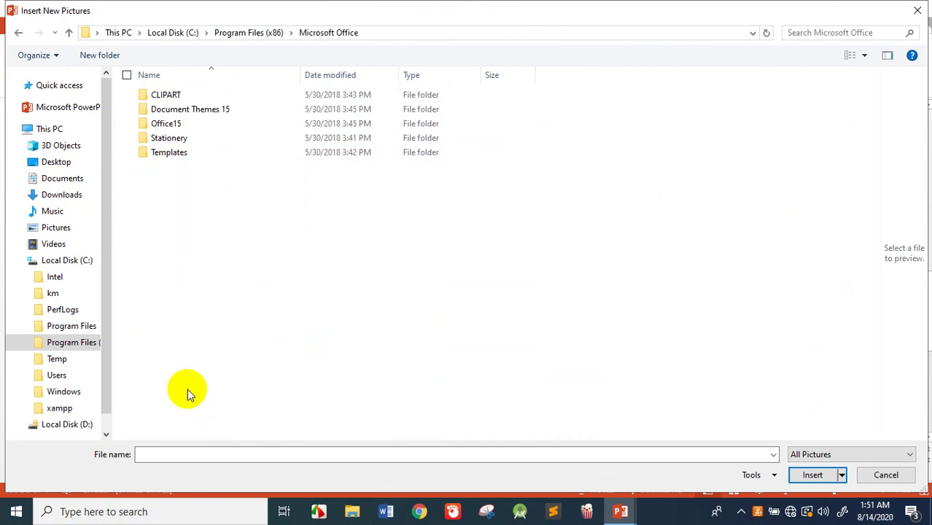
pyautogui.doubleClick(169, 95)
pyautogui.doubleClick(173, 98)
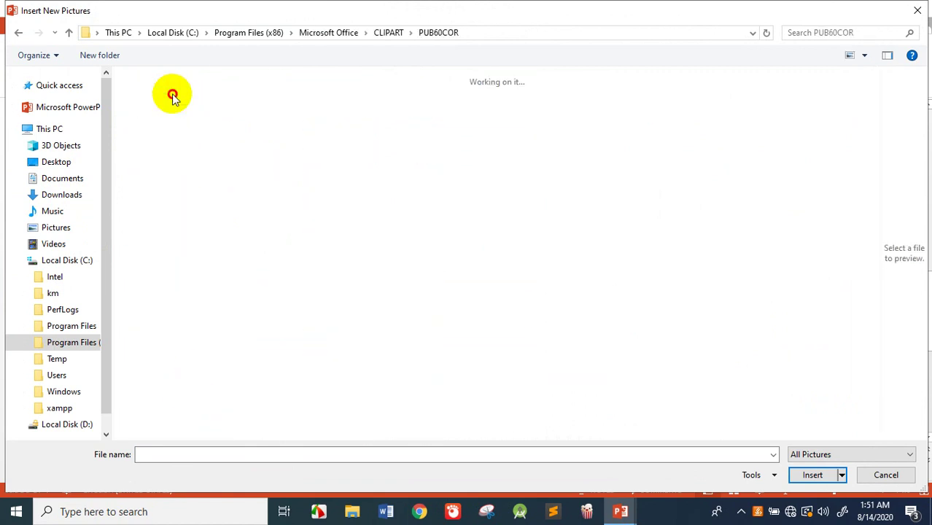
# Select the twelve PUB60COR clip arts from AG00004_ through AG00129_.
pyautogui.click(173, 99)
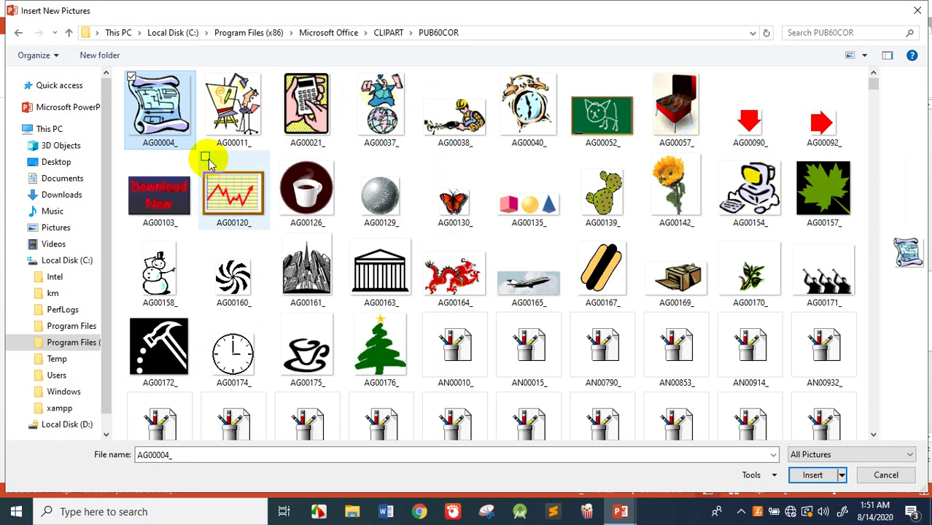
pyautogui.click(205, 77)
pyautogui.click(280, 78)
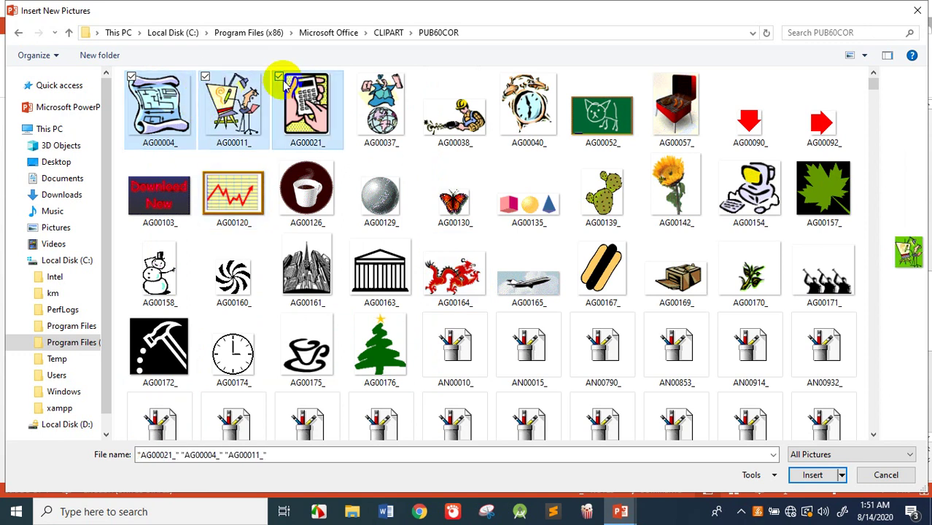
pyautogui.click(353, 79)
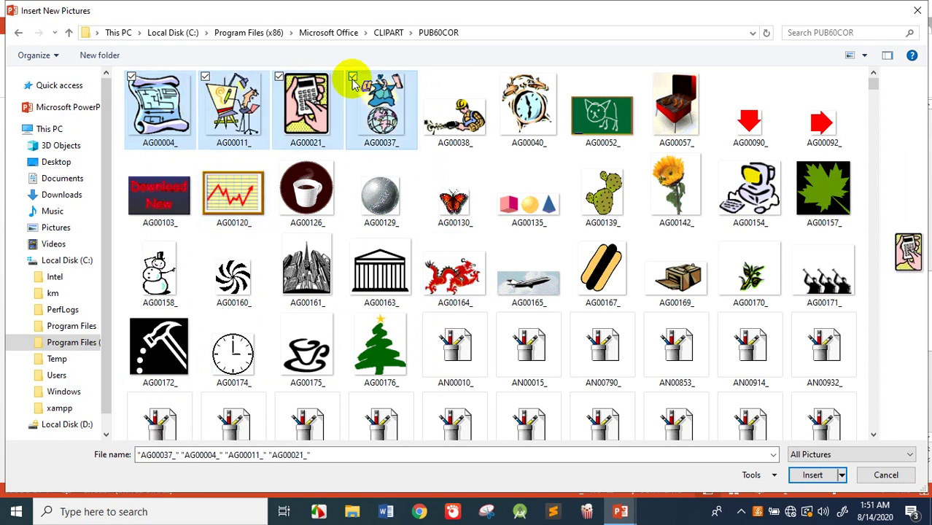
pyautogui.click(427, 76)
pyautogui.click(501, 77)
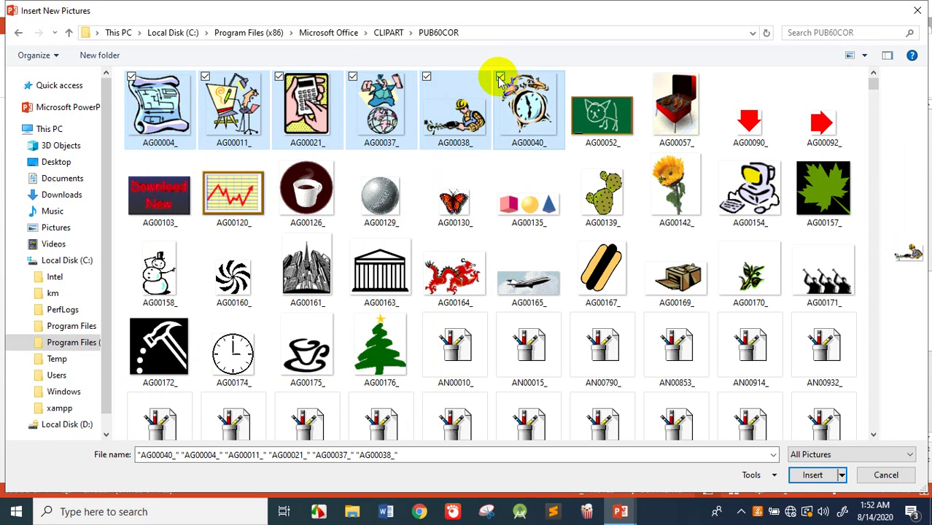
pyautogui.click(574, 77)
pyautogui.click(648, 77)
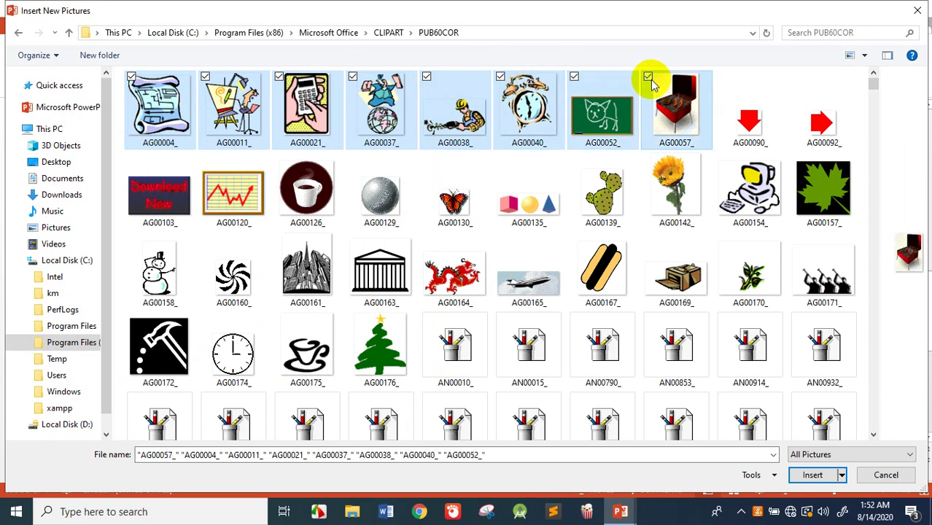
pyautogui.click(132, 158)
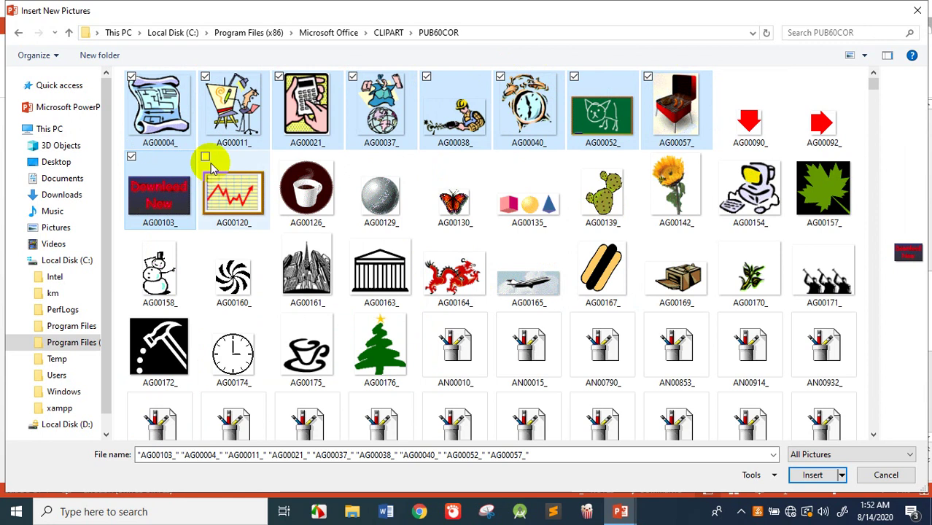
pyautogui.click(206, 158)
pyautogui.click(280, 158)
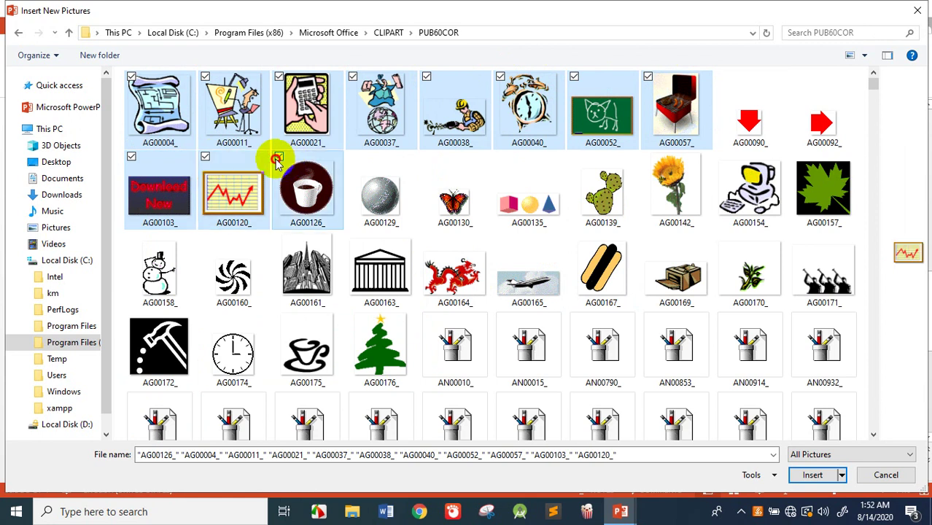
pyautogui.click(353, 158)
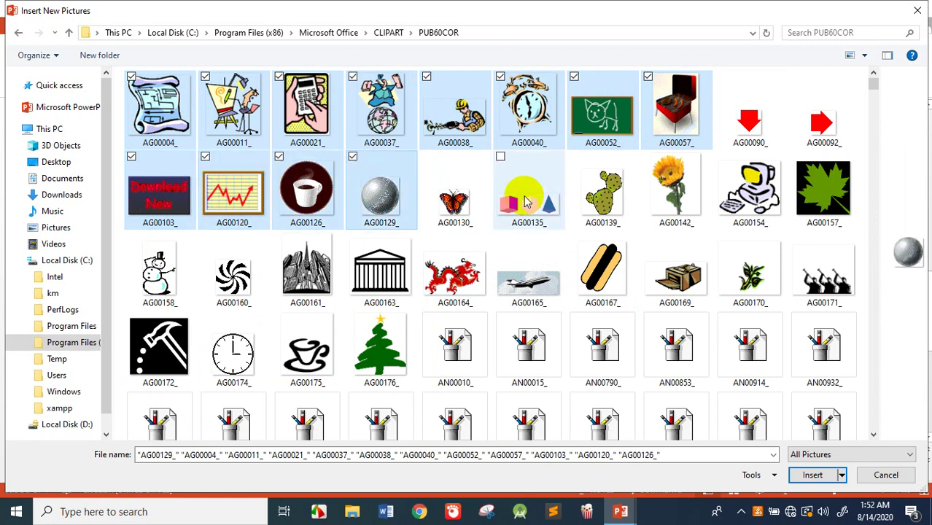
# Insert the twelve chosen pictures into the album and preview AG00052_.
pyautogui.click(812, 475)
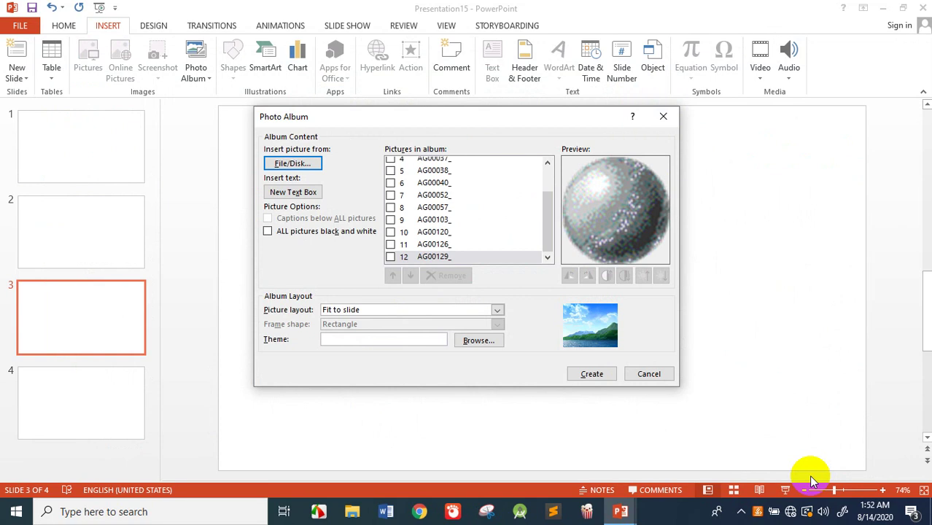
pyautogui.scroll(1, 444, 226)
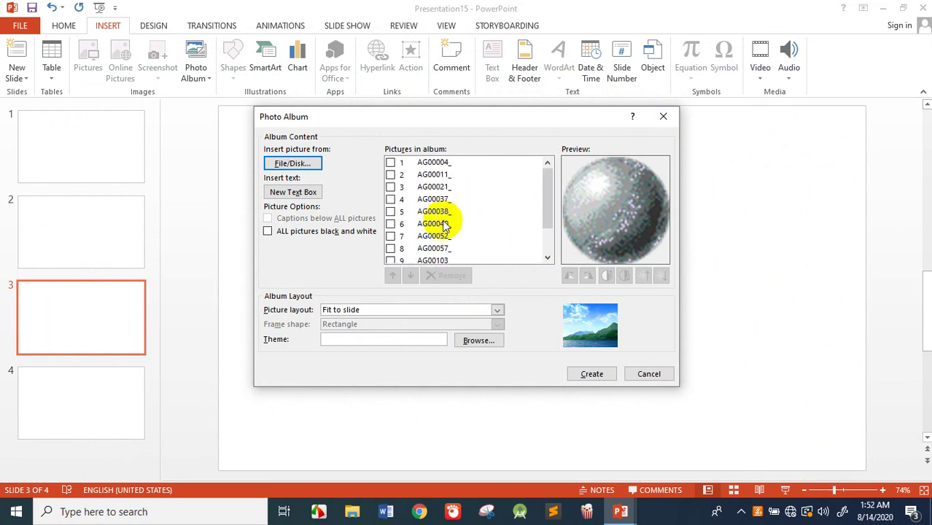
pyautogui.scroll(-1, 444, 226)
pyautogui.scroll(1, 447, 230)
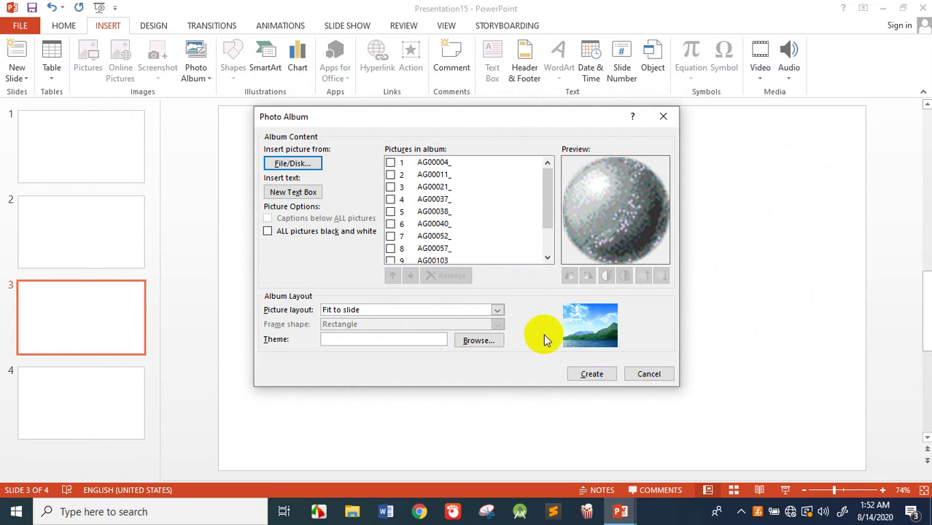
pyautogui.click(396, 238)
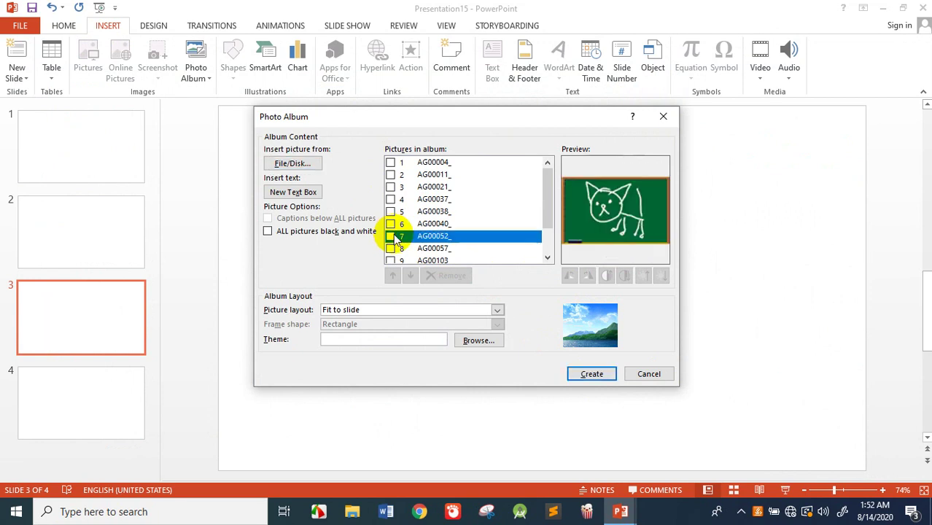
# Move AG00004_ down the album order and then back to first place.
pyautogui.click(391, 163)
pyautogui.click(411, 276)
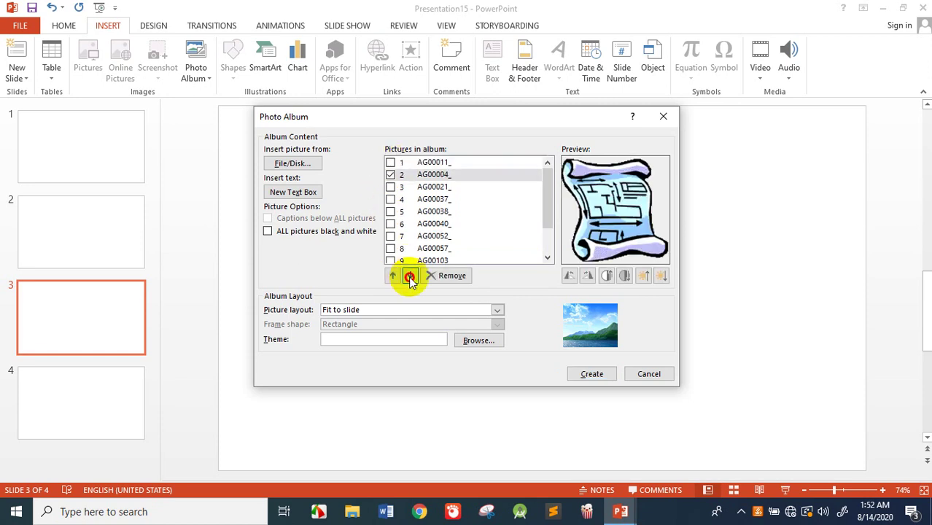
pyautogui.click(410, 276)
pyautogui.click(410, 275)
pyautogui.click(411, 276)
pyautogui.click(410, 276)
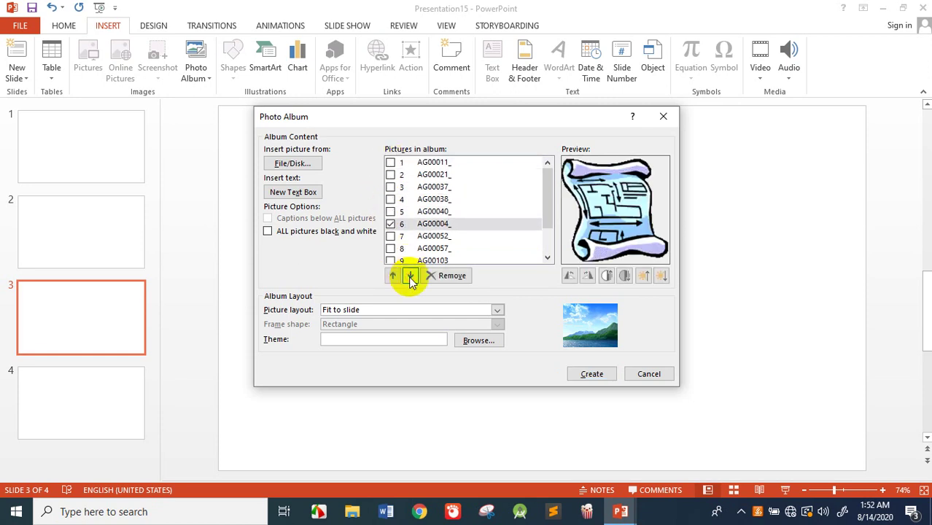
pyautogui.click(410, 275)
pyautogui.click(392, 237)
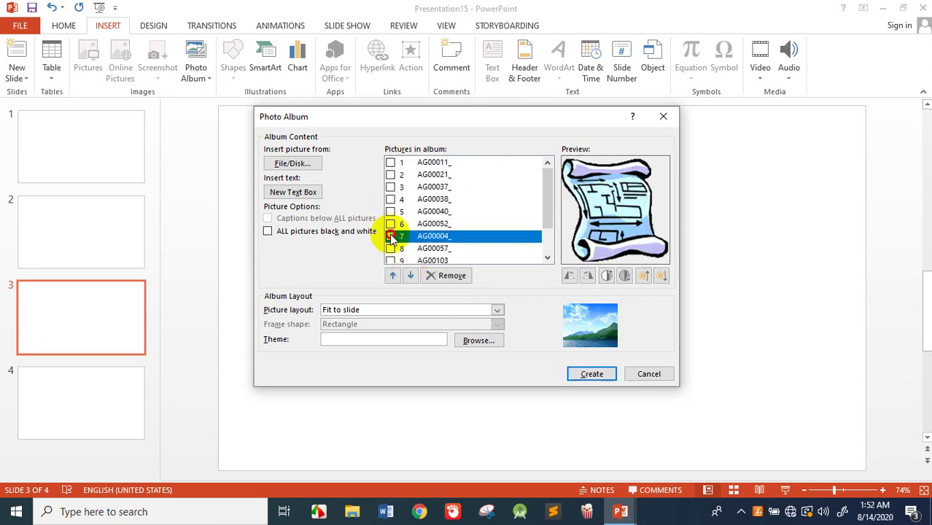
pyautogui.click(392, 277)
pyautogui.click(392, 277)
pyautogui.click(393, 276)
pyautogui.click(393, 276)
pyautogui.click(393, 277)
pyautogui.click(392, 277)
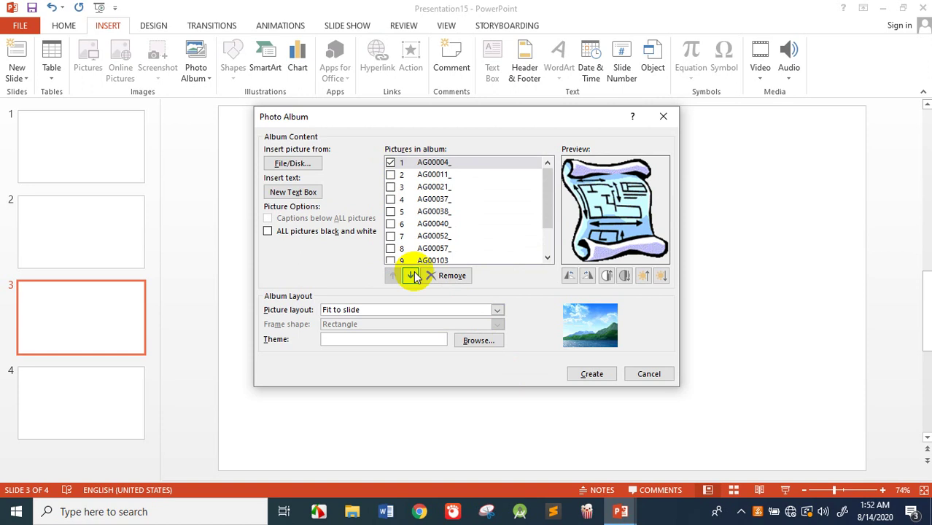
# Remove AG00004_ and AG00037_ from the album and create the album presentation.
pyautogui.click(391, 200)
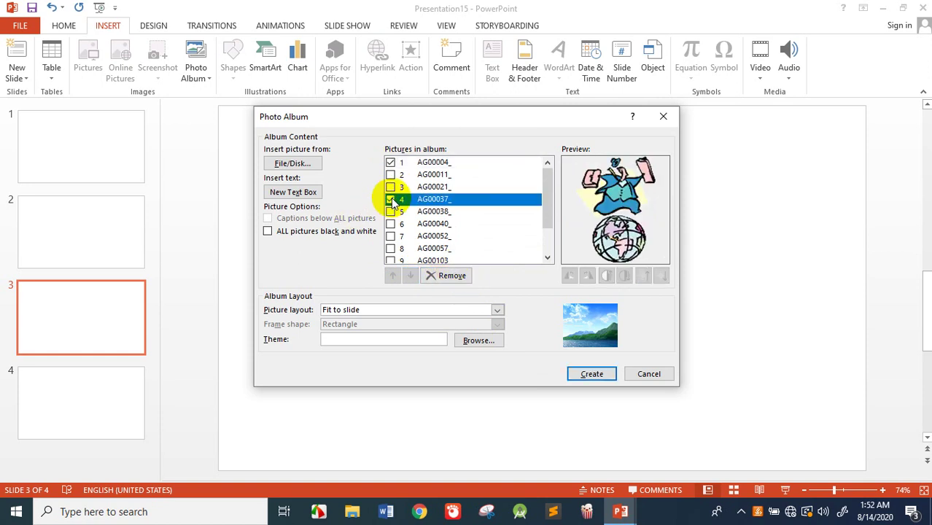
pyautogui.click(450, 277)
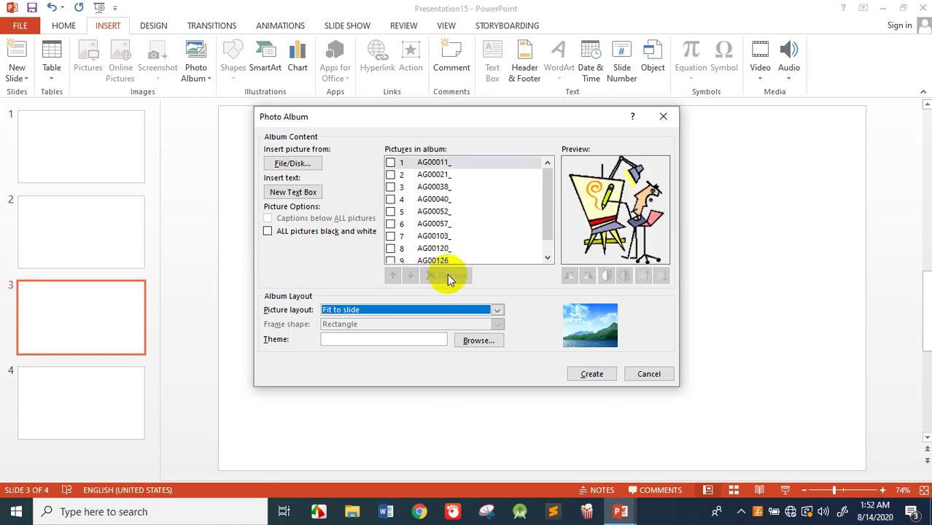
pyautogui.scroll(-1, 430, 241)
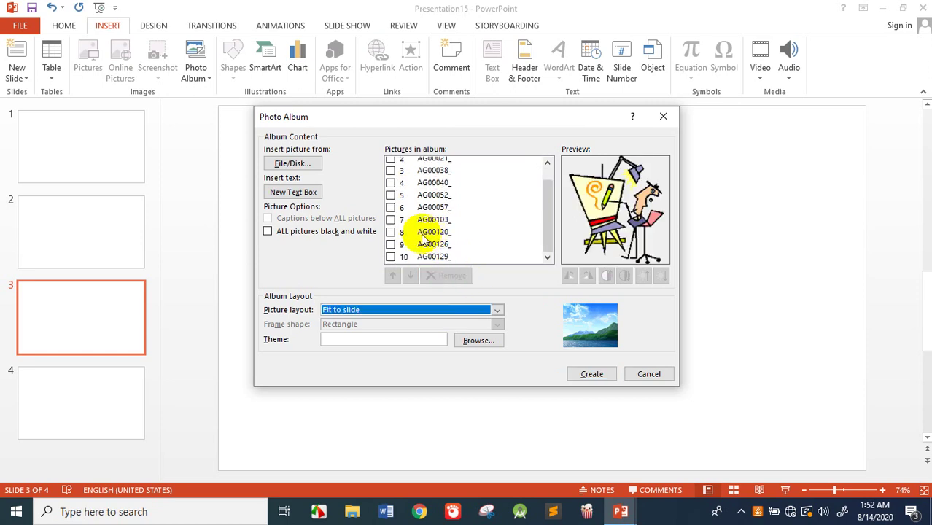
pyautogui.click(590, 375)
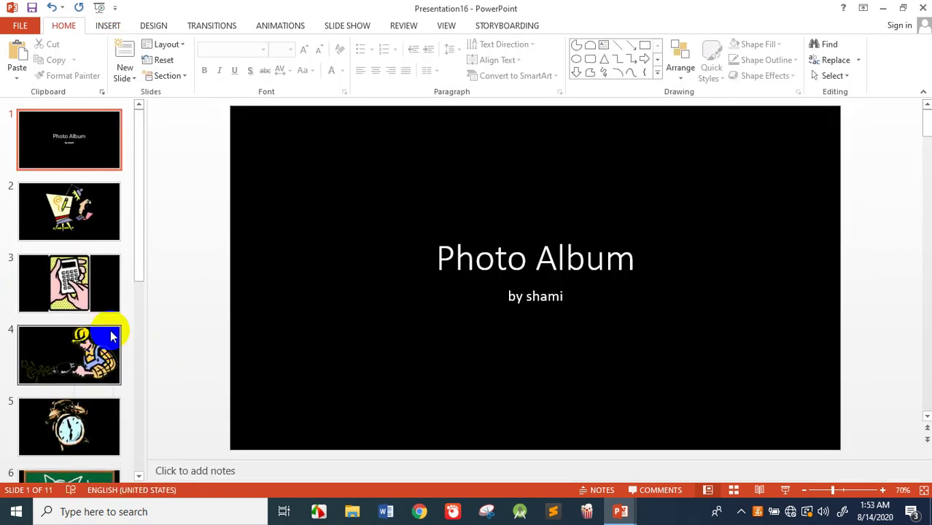
# Scroll through the thumbnail pane to review the new album slides.
pyautogui.scroll(-3, 112, 332)
pyautogui.scroll(-3, 112, 331)
pyautogui.scroll(3, 113, 343)
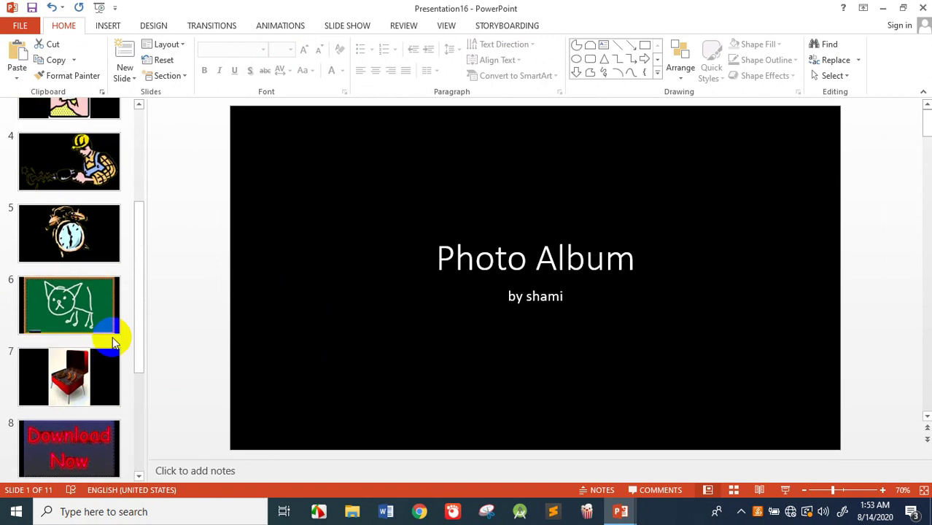
pyautogui.scroll(3, 113, 343)
pyautogui.moveTo(83, 156); pyautogui.dragTo(88, 289)
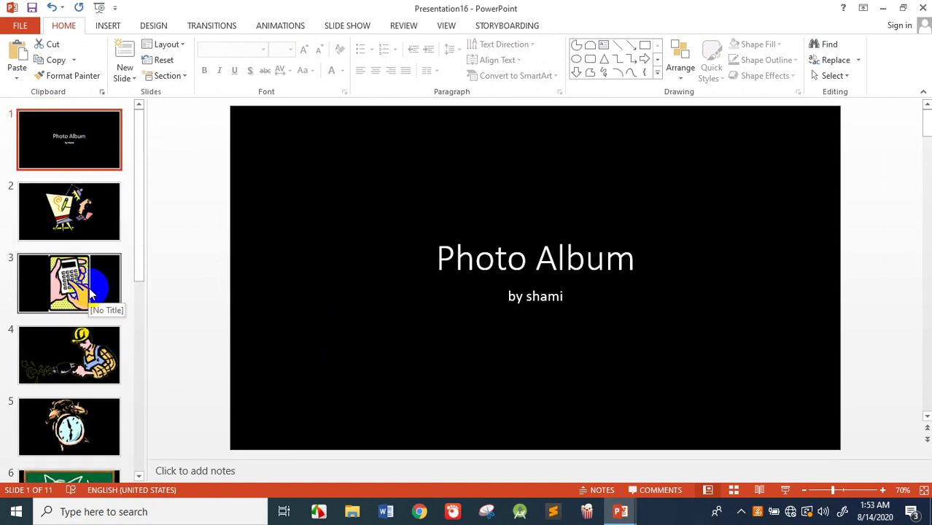
pyautogui.scroll(-2, 89, 292)
pyautogui.scroll(-1, 89, 292)
pyautogui.scroll(-1, 89, 292)
pyautogui.scroll(-1, 89, 292)
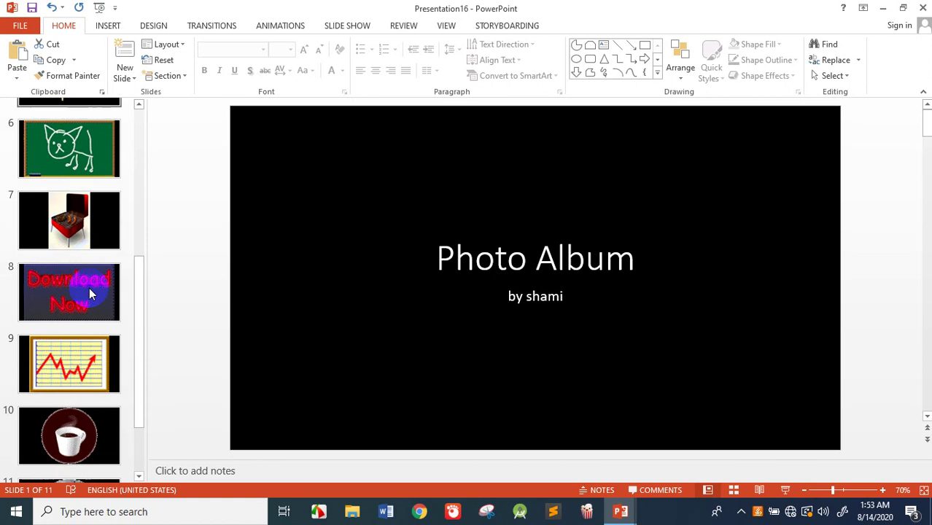
pyautogui.scroll(-1, 89, 292)
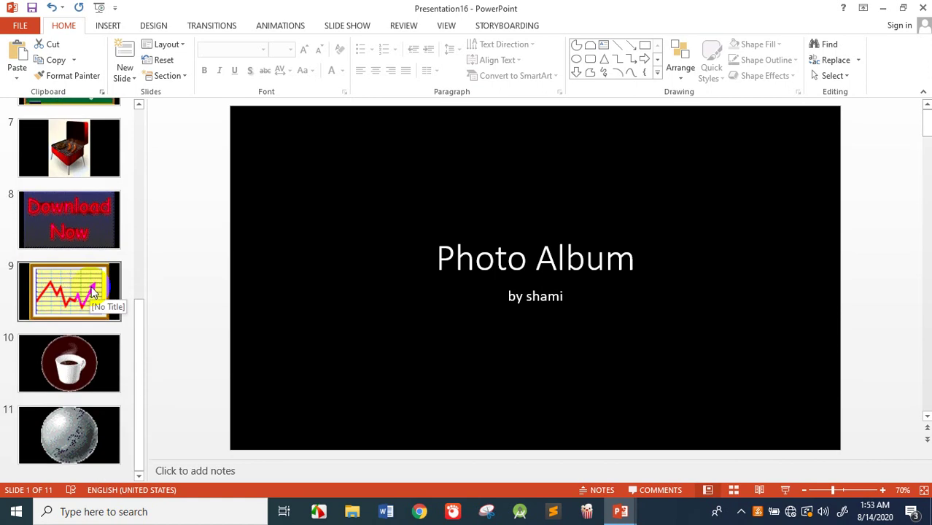
# View the Download Now, chart, coffee cup and globe slides, ending on slide 1.
pyautogui.click(84, 246)
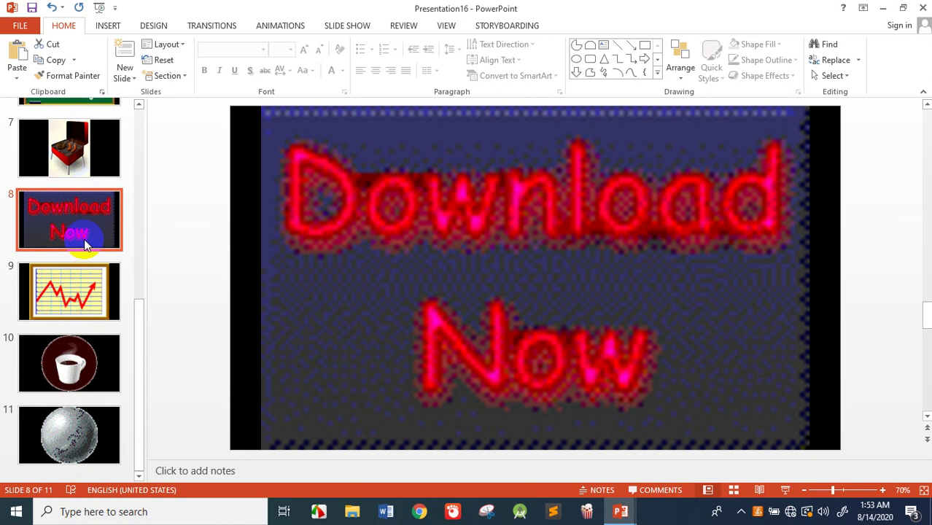
pyautogui.click(95, 316)
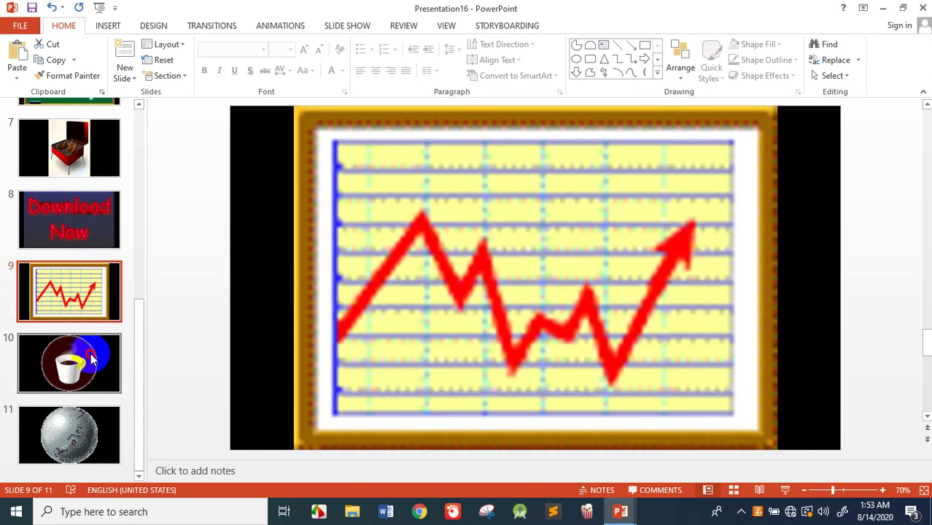
pyautogui.click(100, 380)
pyautogui.click(73, 434)
pyautogui.click(100, 315)
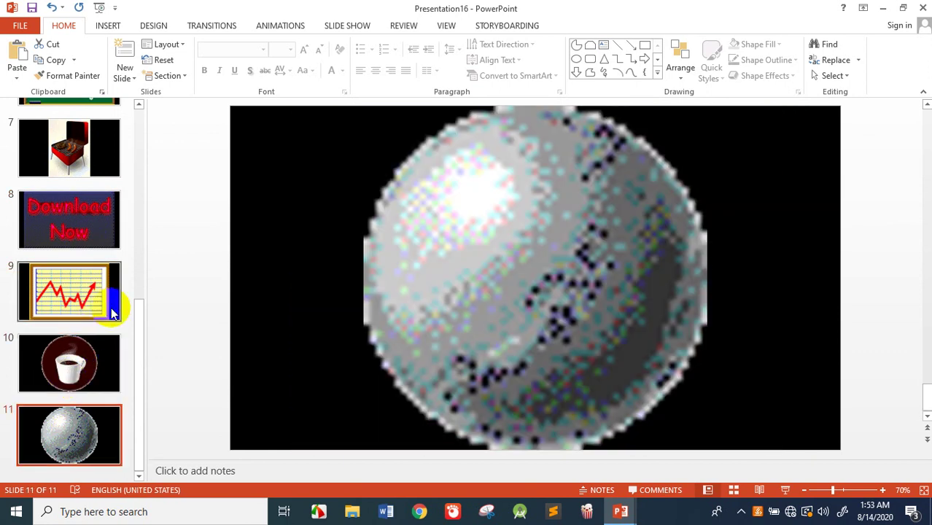
pyautogui.scroll(5, 100, 315)
pyautogui.scroll(5, 104, 325)
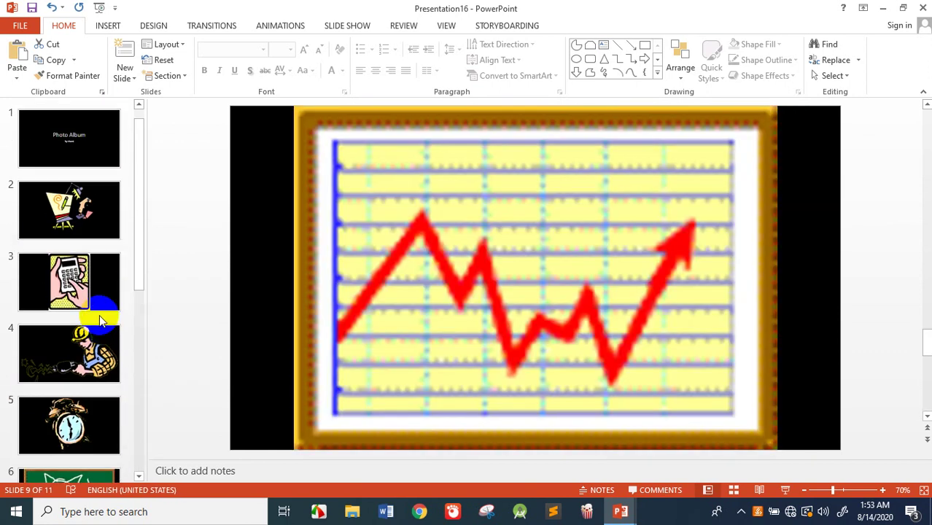
pyautogui.click(62, 142)
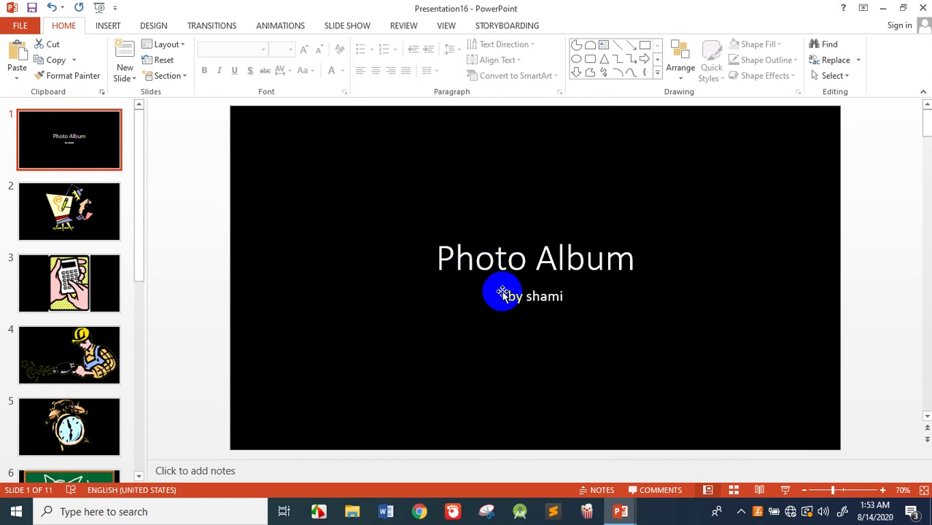
# Open Backstage and look through PowerPoint Options twice, closing it each time.
pyautogui.click(19, 25)
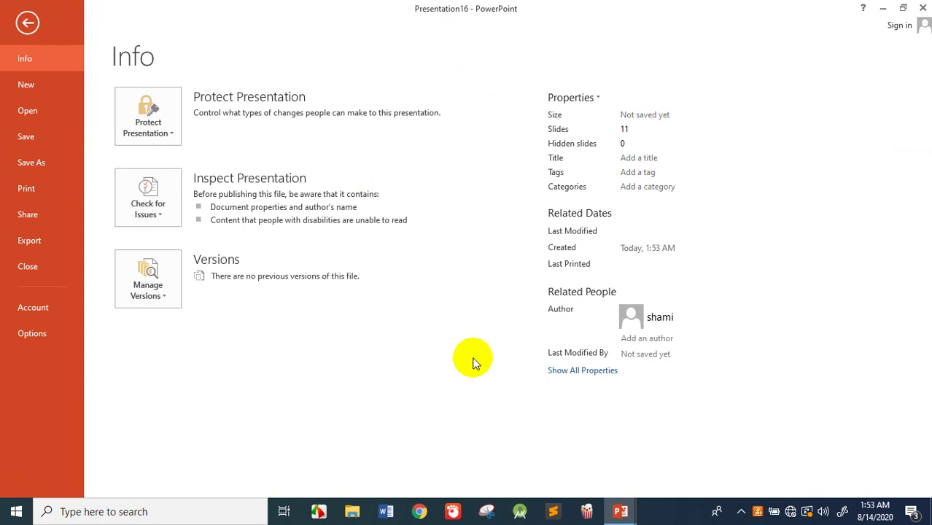
pyautogui.click(19, 340)
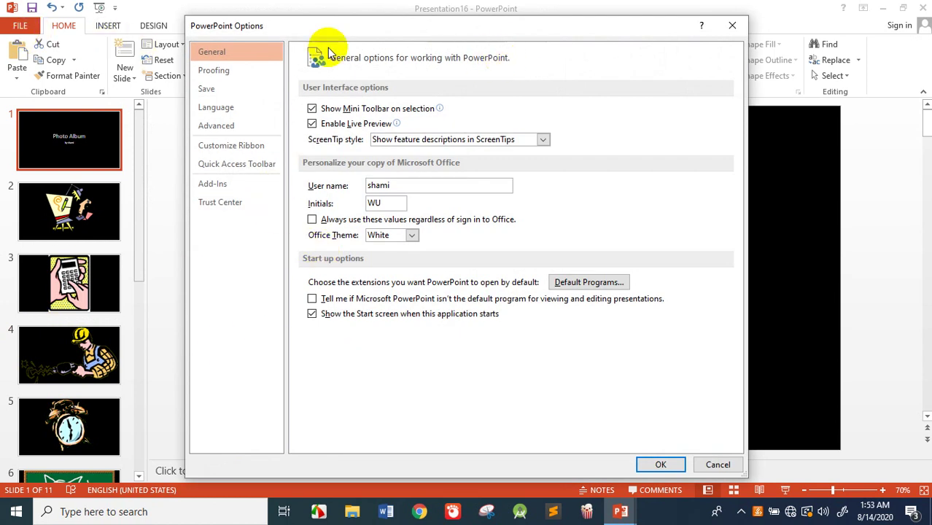
pyautogui.click(732, 25)
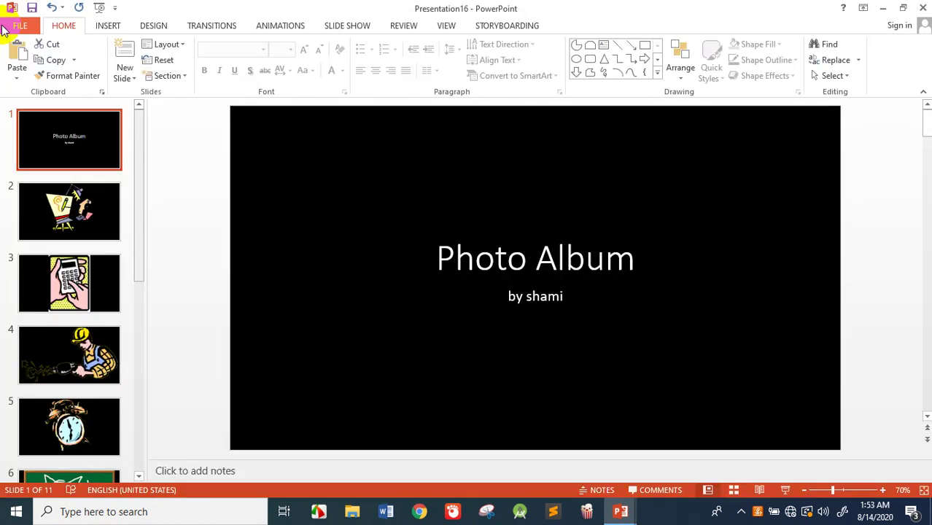
pyautogui.click(13, 27)
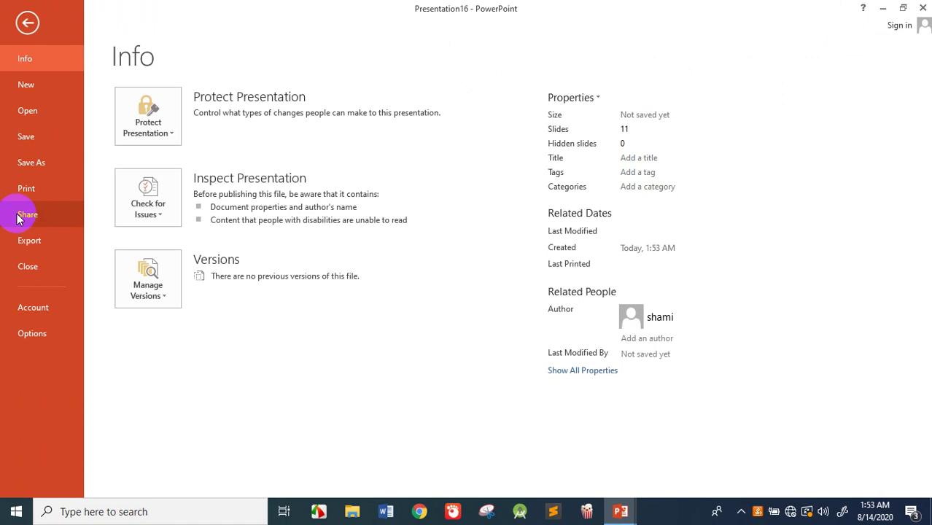
pyautogui.click(19, 333)
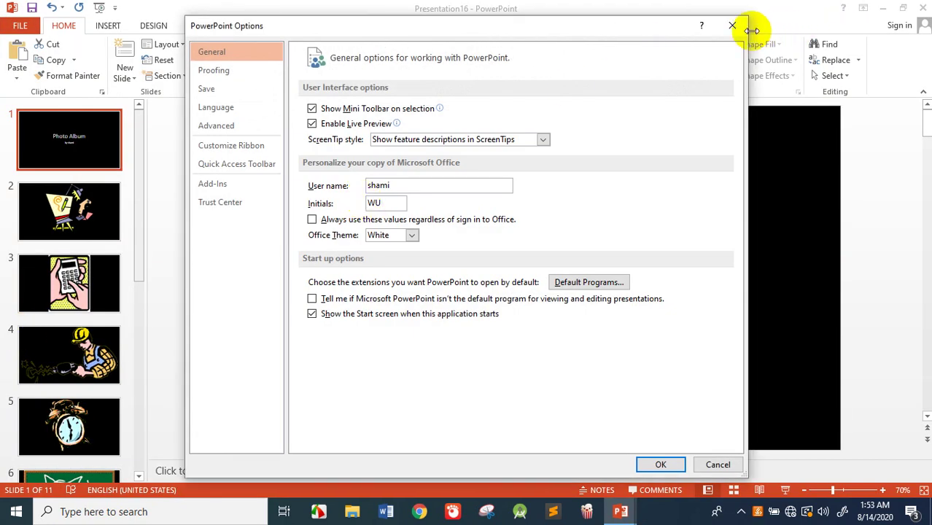
pyautogui.click(736, 28)
# View the Account page, then switch between the slides and Info, ending on Info.
pyautogui.click(20, 26)
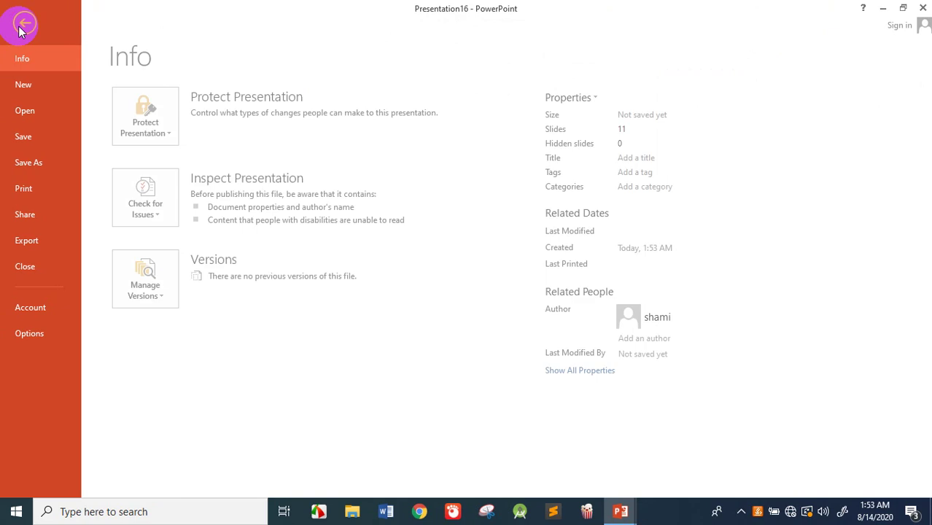
pyautogui.click(32, 307)
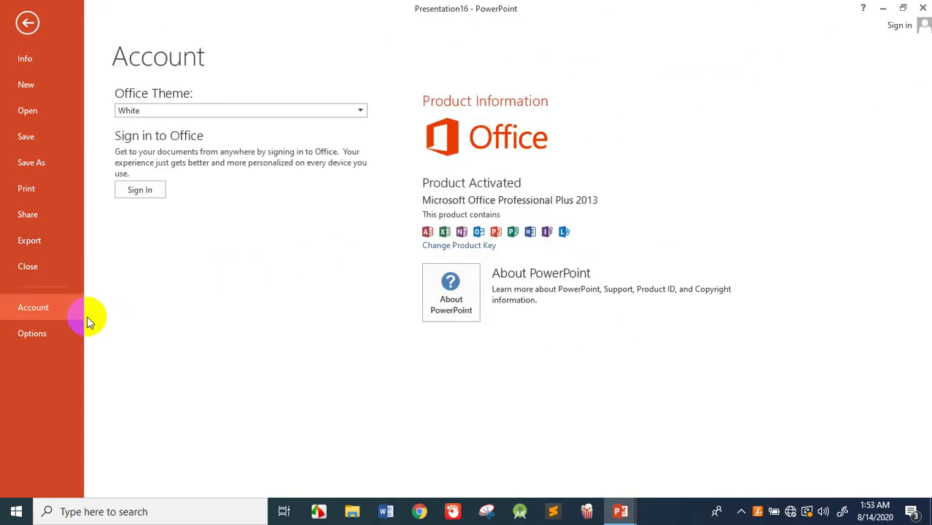
pyautogui.press('Escape')
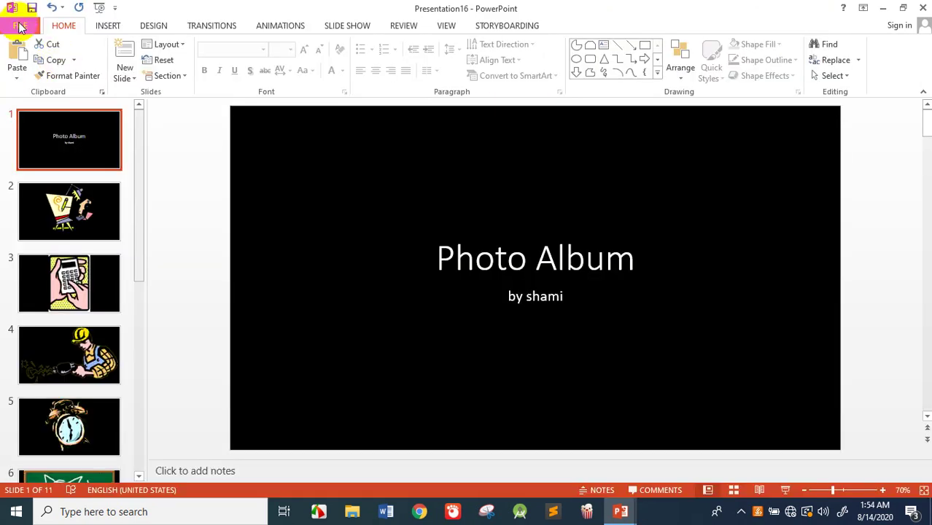
pyautogui.click(21, 27)
pyautogui.click(19, 27)
pyautogui.click(19, 27)
pyautogui.click(19, 27)
pyautogui.click(19, 27)
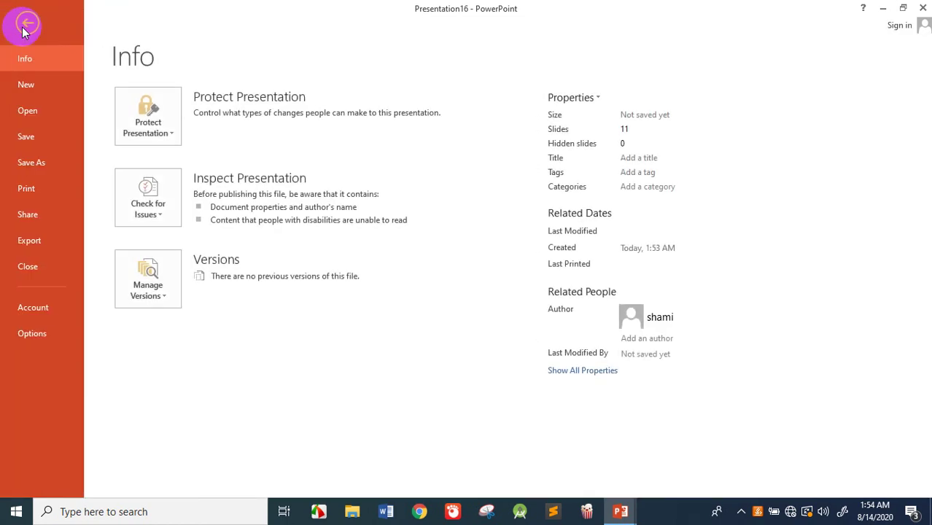
# Change the User name on the General options page to a full name and close Options.
pyautogui.click(32, 334)
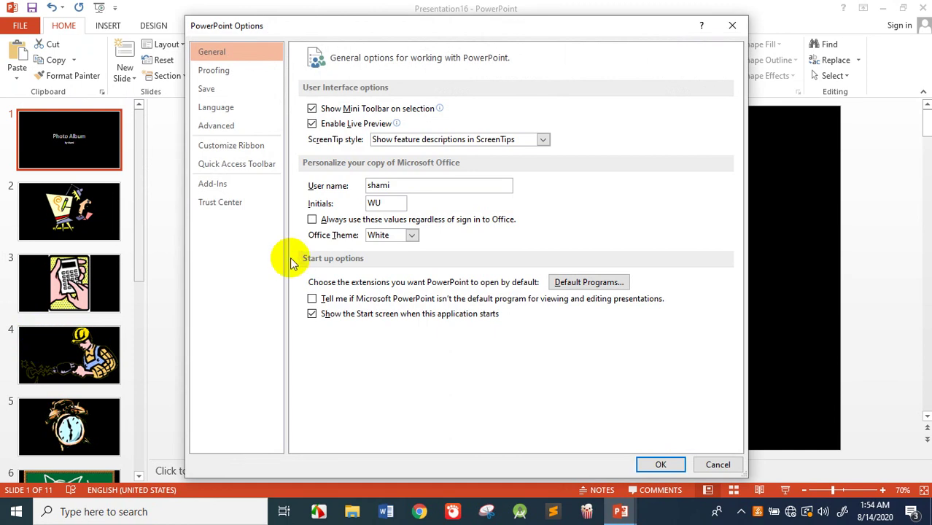
pyautogui.click(396, 187)
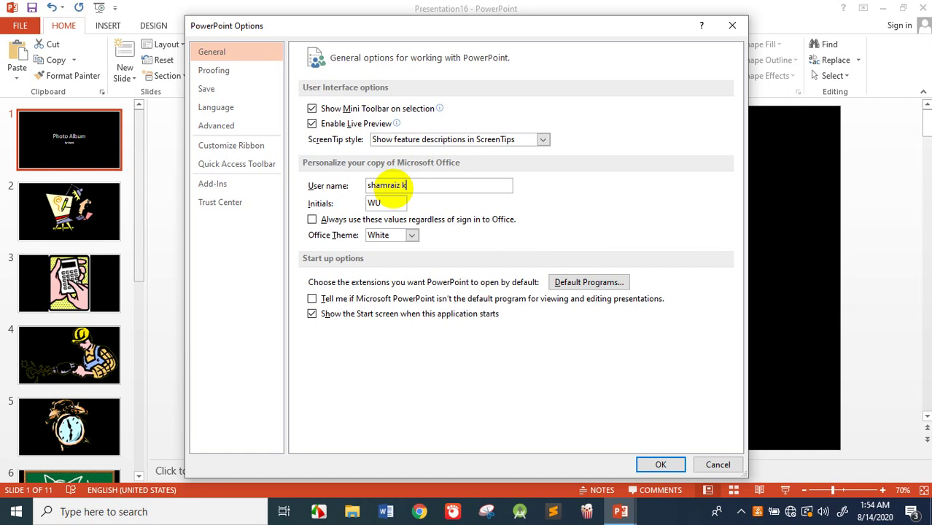
pyautogui.click(659, 463)
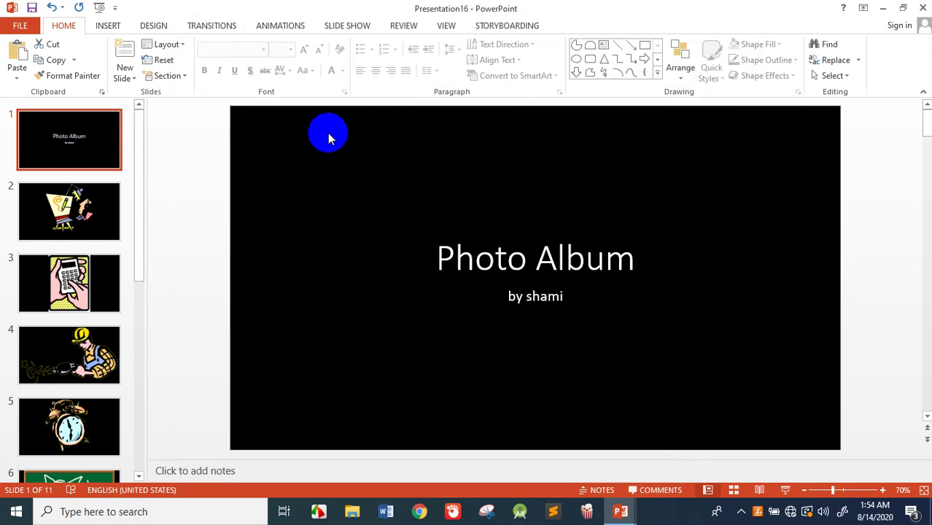
# Open Edit Photo Album from the Photo Album dropdown on the INSERT tab.
pyautogui.scroll(-2, 249, 281)
pyautogui.scroll(-1, 361, 293)
pyautogui.scroll(3, 361, 293)
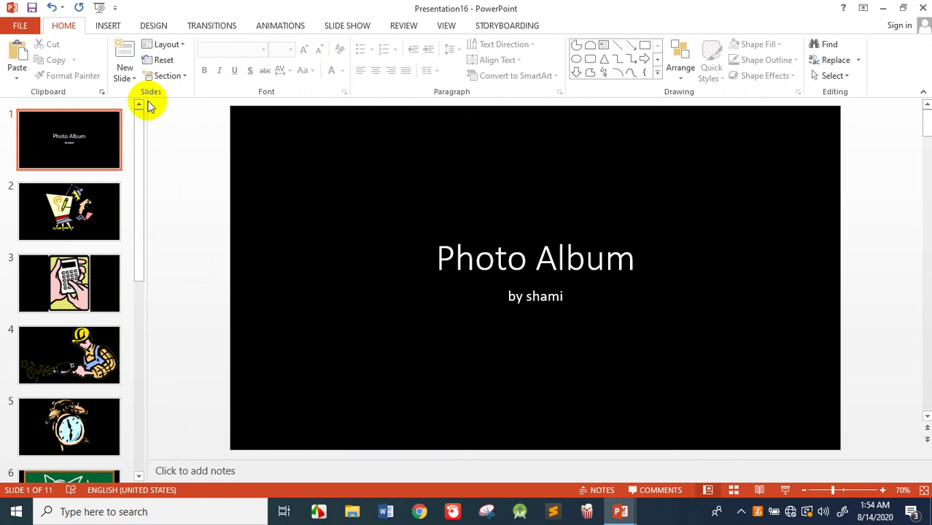
pyautogui.click(108, 26)
pyautogui.click(64, 26)
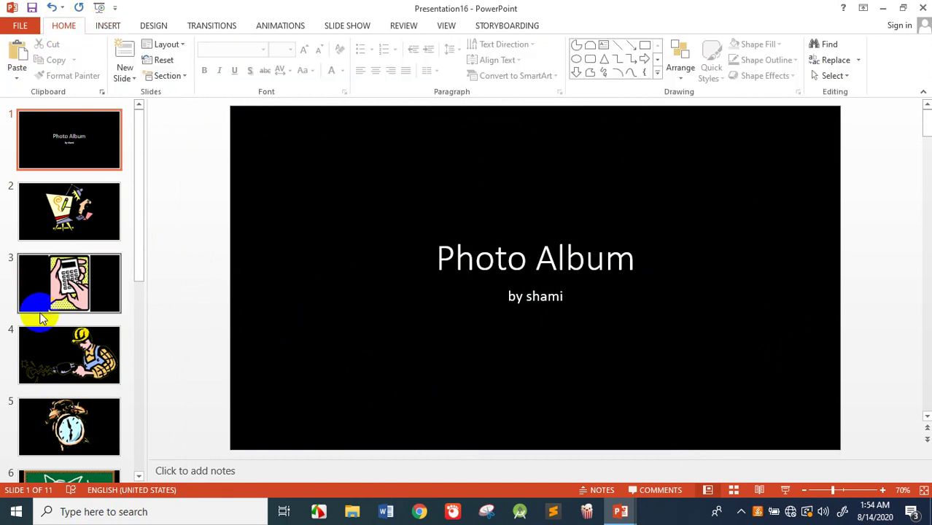
pyautogui.click(107, 25)
pyautogui.click(208, 69)
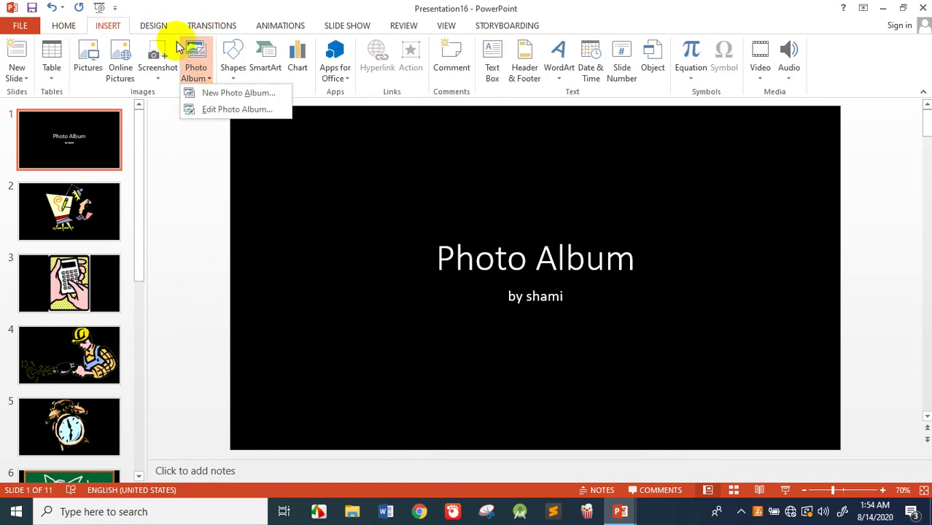
pyautogui.click(225, 115)
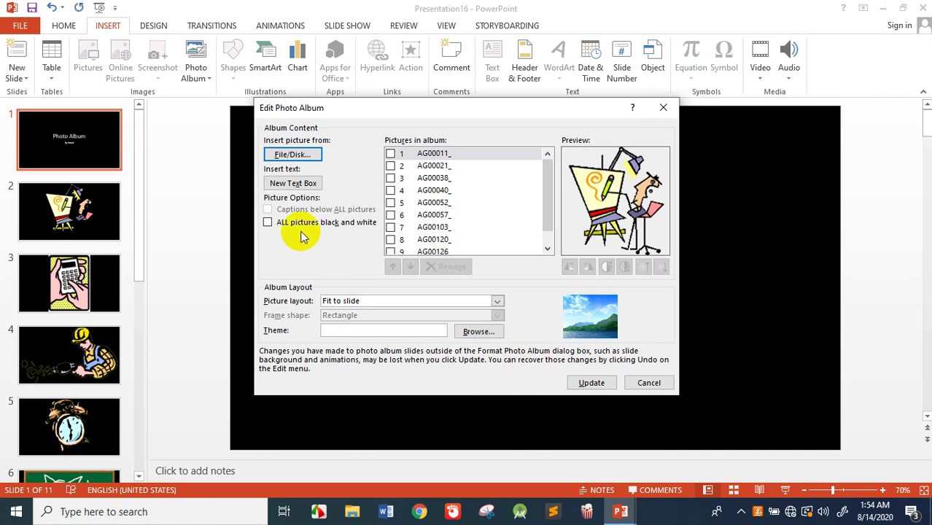
# Add two new text box entries to the album after the first picture.
pyautogui.doubleClick(286, 185)
pyautogui.click(391, 153)
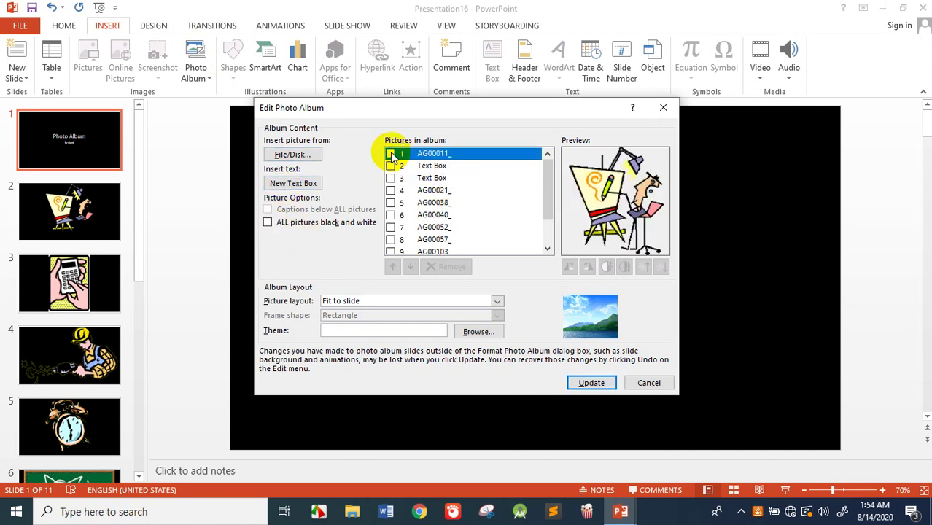
pyautogui.click(391, 165)
pyautogui.click(391, 178)
pyautogui.click(391, 191)
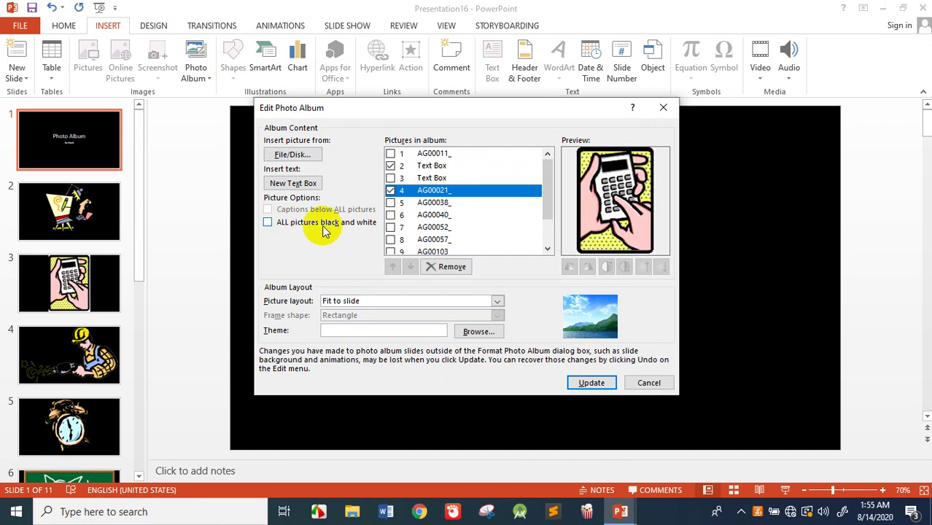
# Make all album pictures black and white and update the album to 13 slides.
pyautogui.click(267, 223)
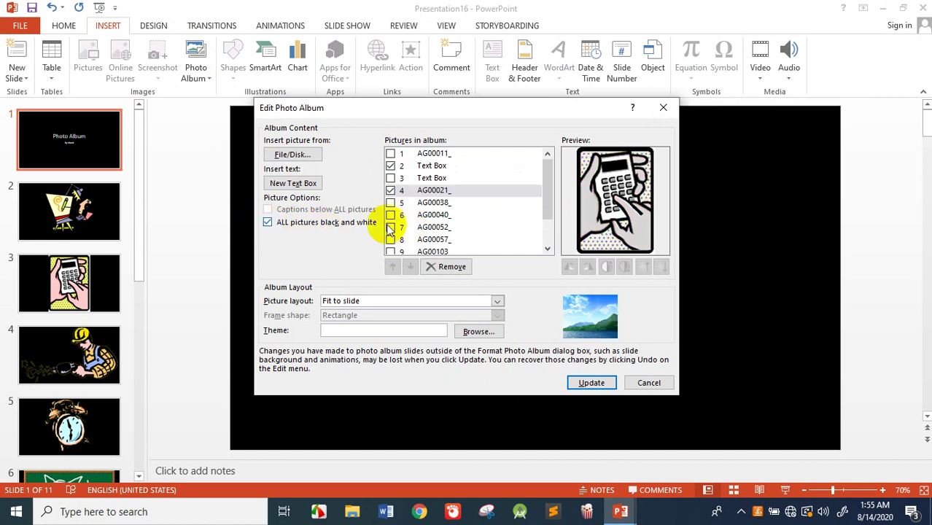
pyautogui.click(392, 189)
pyautogui.click(391, 166)
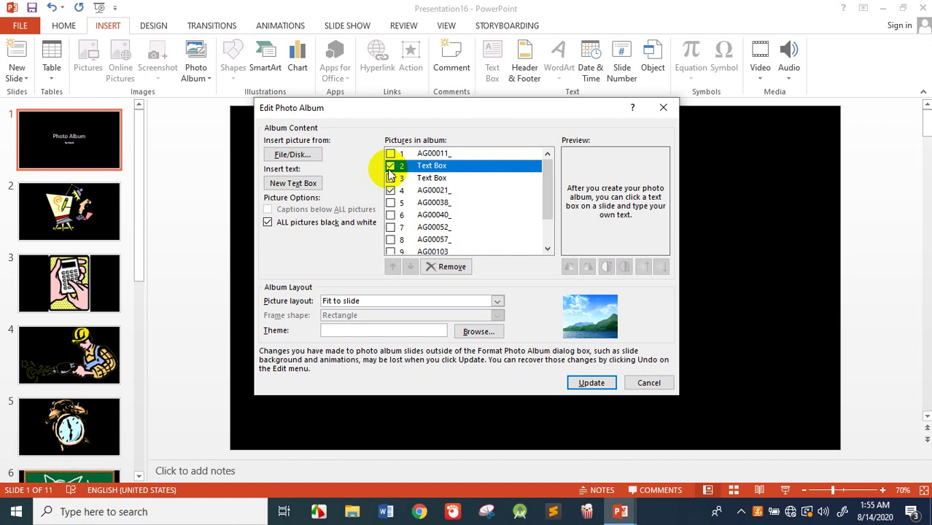
pyautogui.click(391, 190)
pyautogui.click(391, 166)
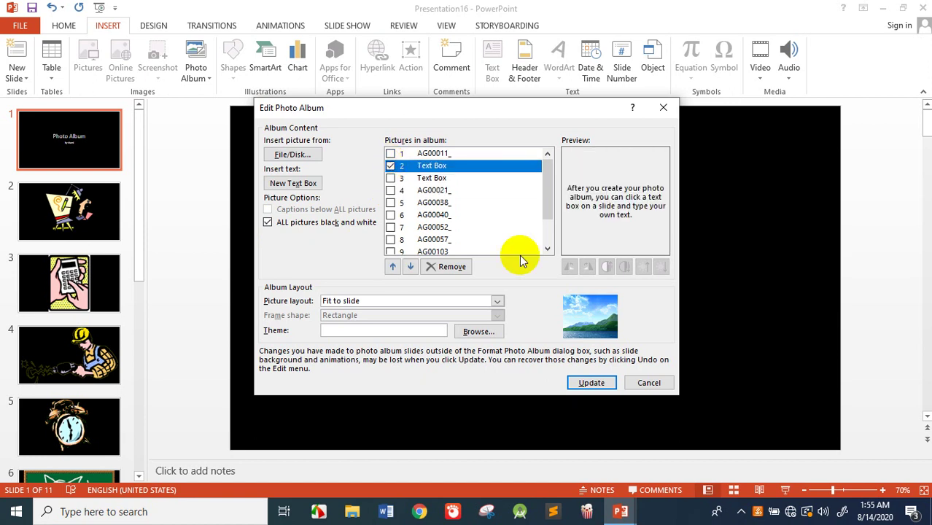
pyautogui.click(596, 387)
# Browse the black-and-white calculator, worker and alarm clock slides, then open the Photo Album menu.
pyautogui.click(91, 248)
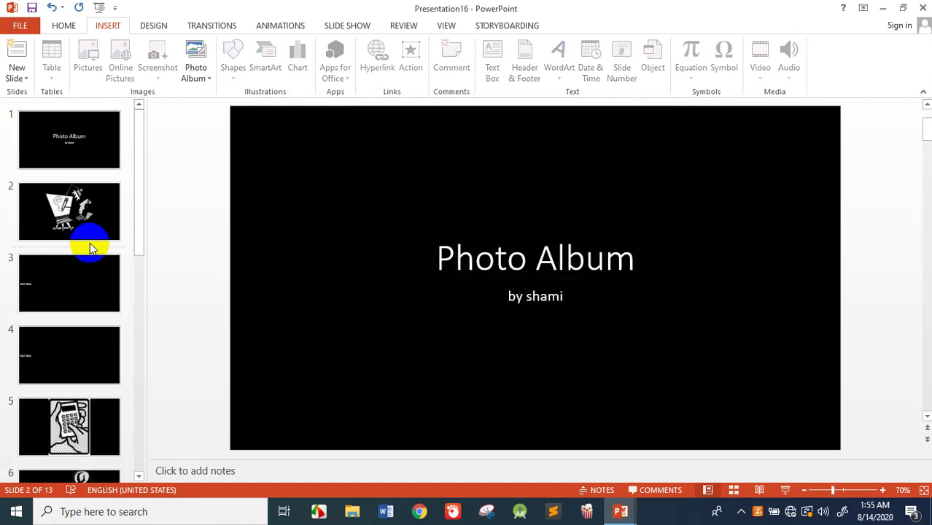
pyautogui.click(89, 291)
pyautogui.click(88, 357)
pyautogui.click(84, 426)
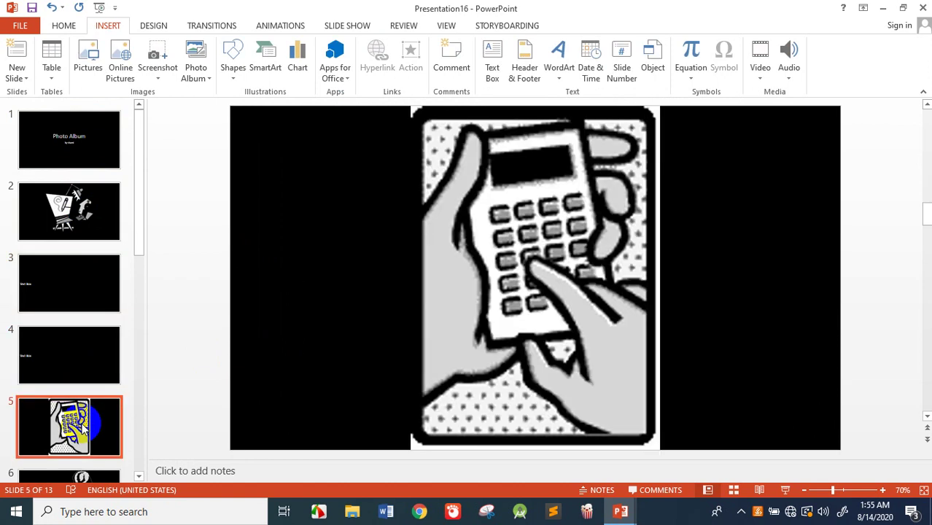
pyautogui.scroll(-2, 84, 430)
pyautogui.click(69, 408)
pyautogui.scroll(-2, 73, 452)
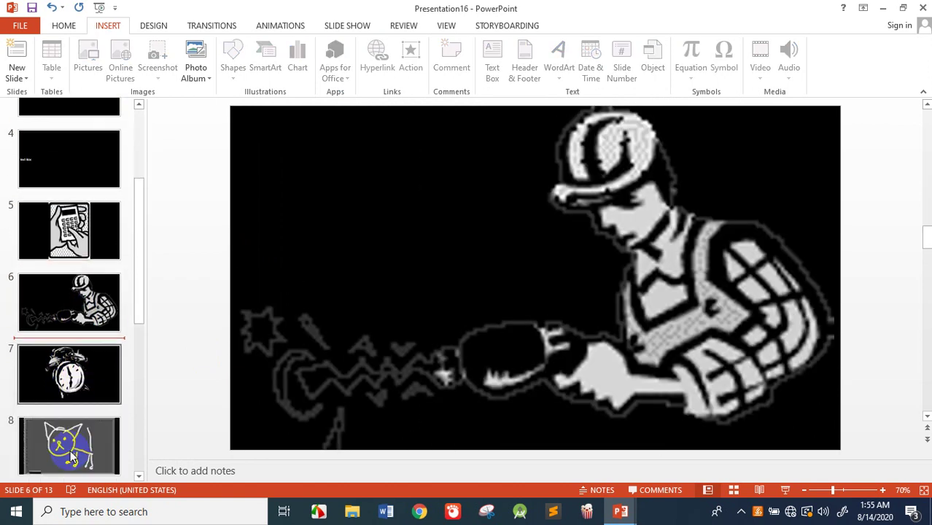
pyautogui.press('Down')
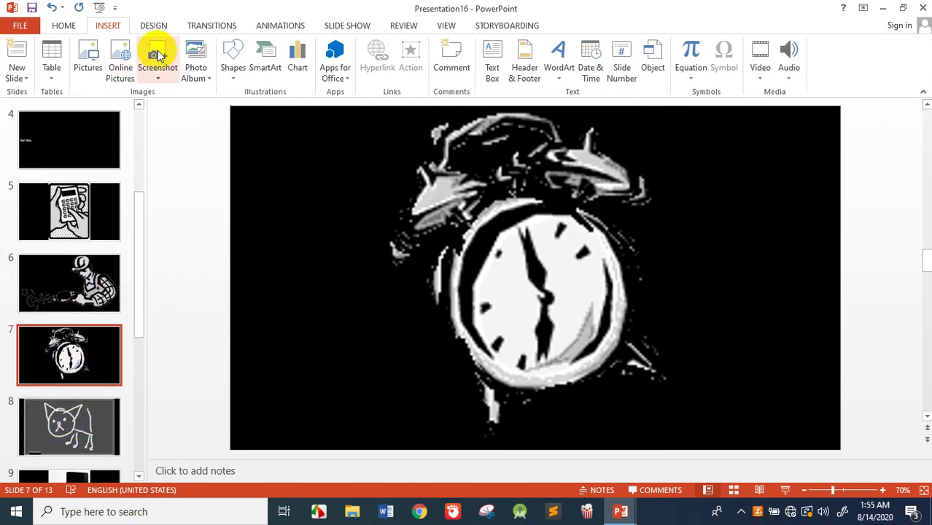
pyautogui.click(194, 57)
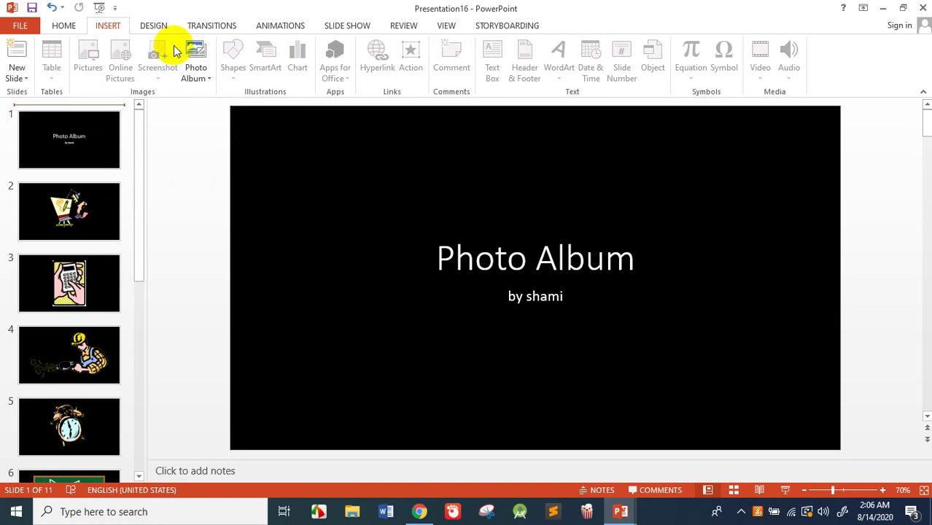
pyautogui.click(209, 80)
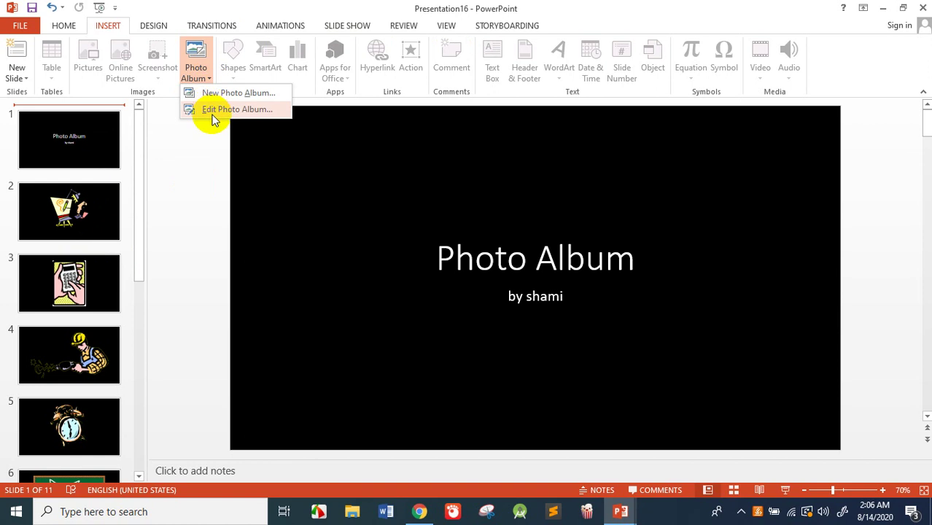
pyautogui.click(213, 111)
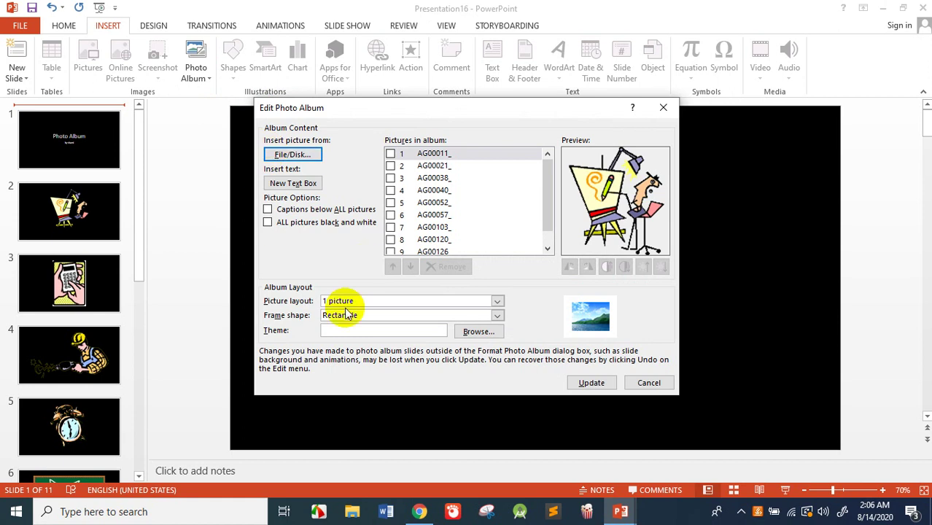
pyautogui.click(497, 302)
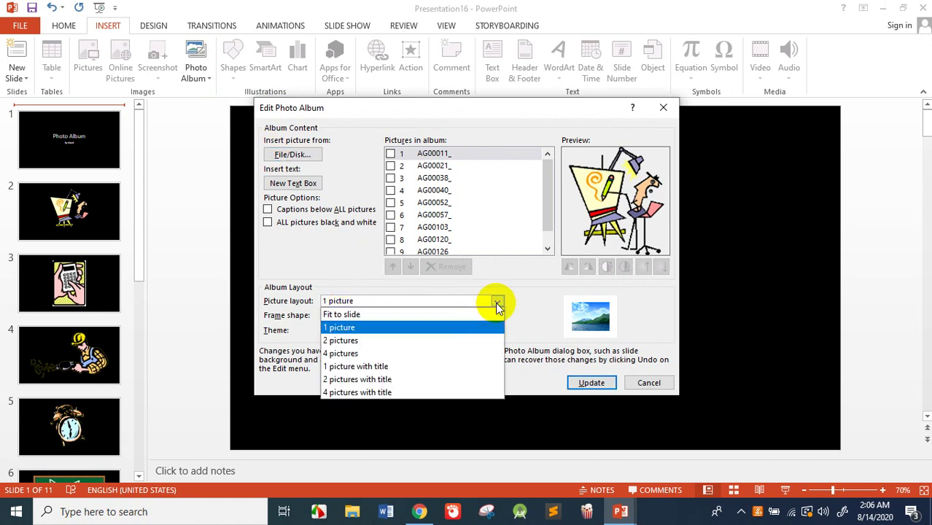
pyautogui.click(339, 341)
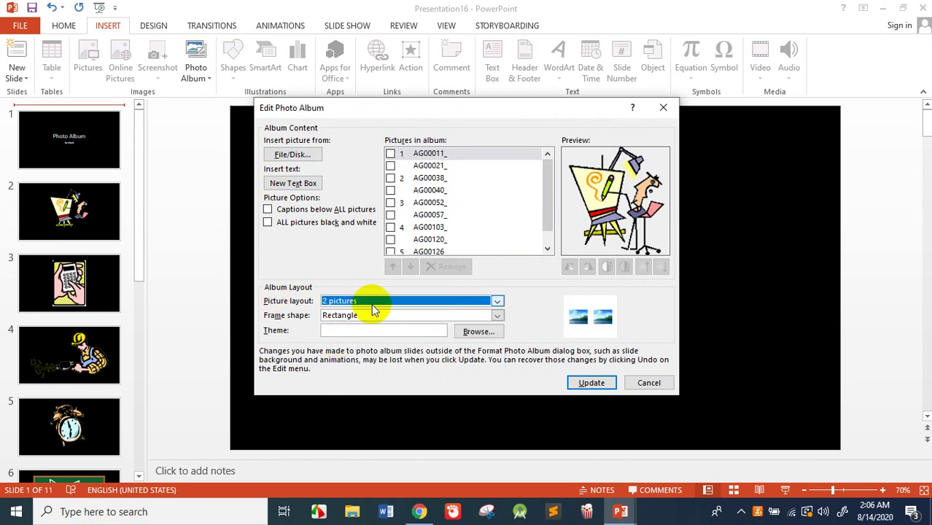
pyautogui.click(593, 387)
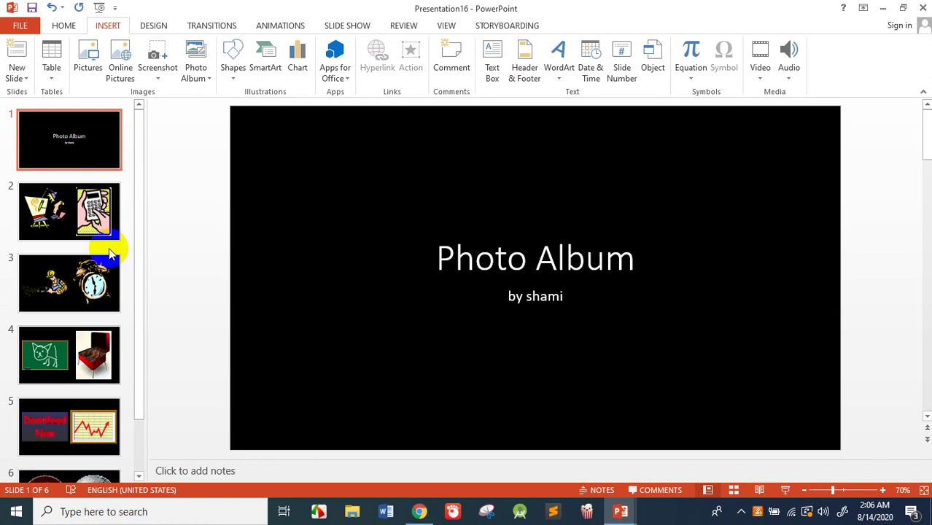
pyautogui.scroll(-1, 95, 248)
pyautogui.scroll(-1, 94, 250)
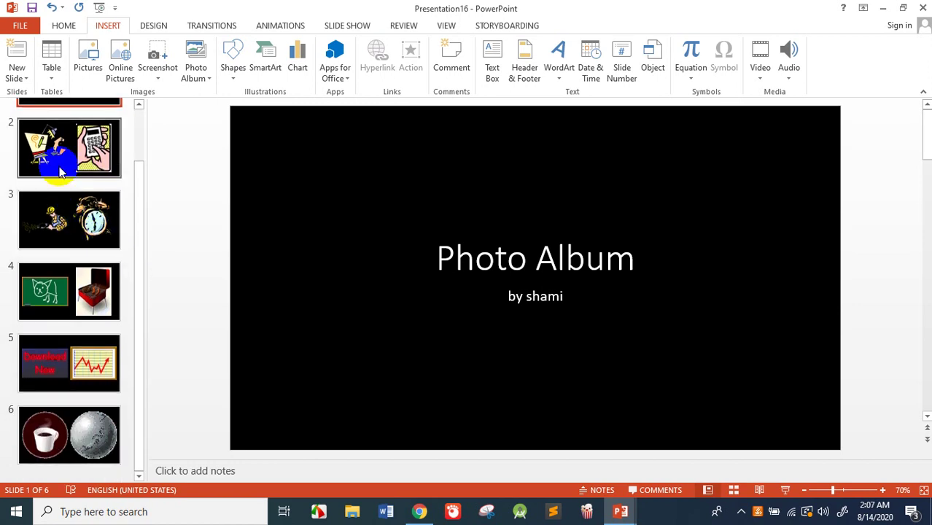
pyautogui.click(53, 169)
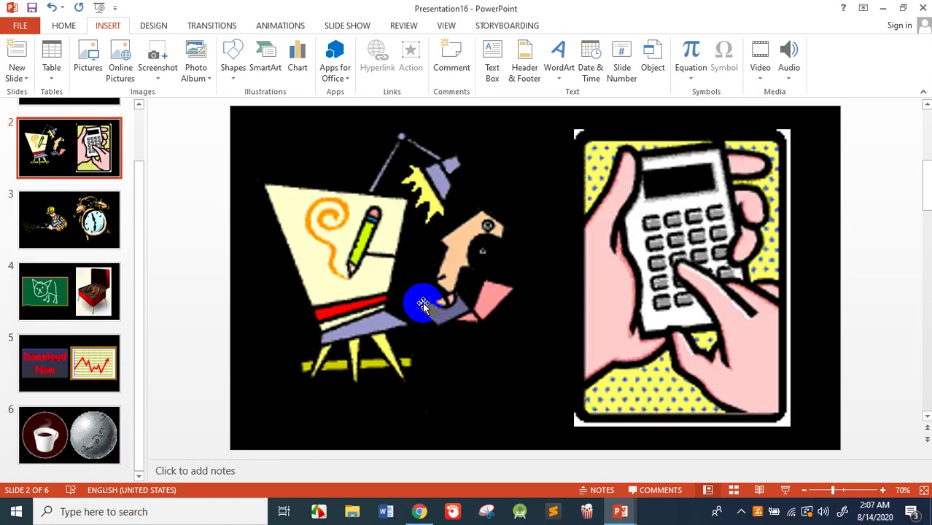
pyautogui.press('Down')
pyautogui.press('Up')
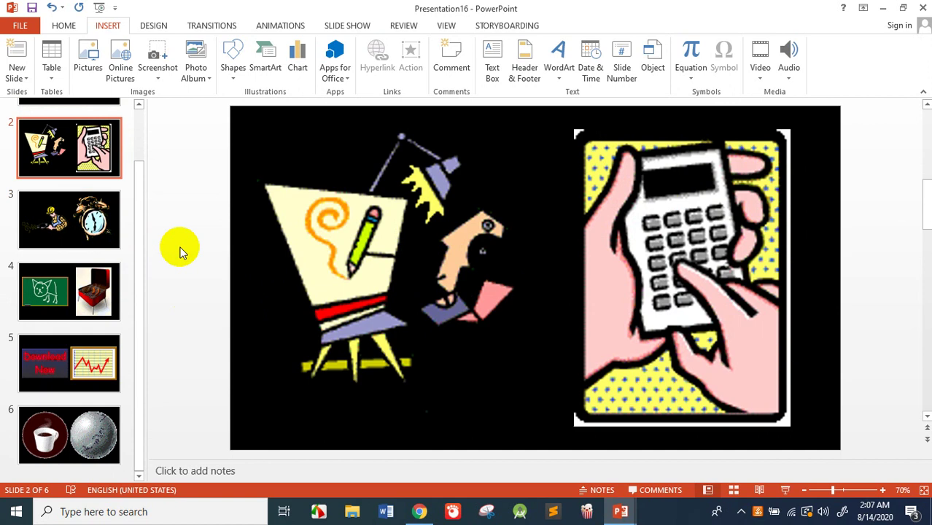
pyautogui.press('Up')
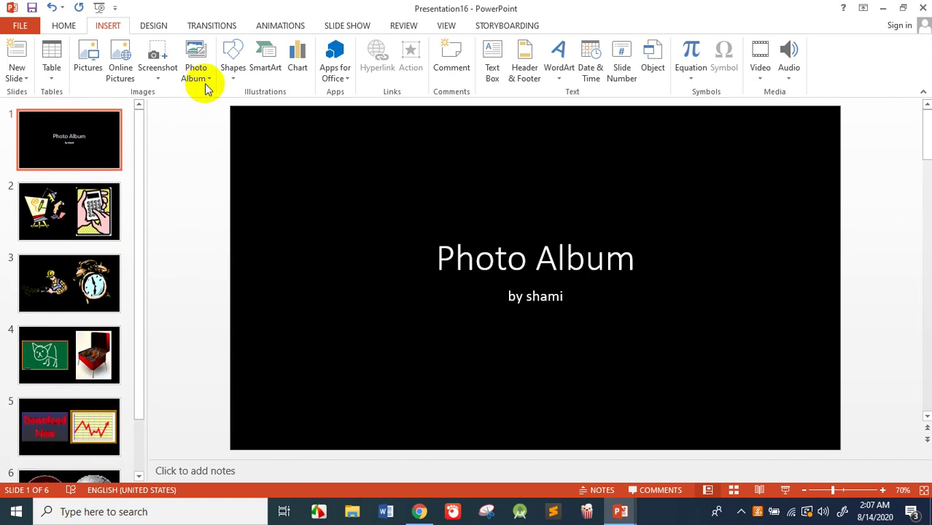
# Turn on 'Captions below ALL pictures' in Edit Photo Album and update the album.
pyautogui.click(207, 78)
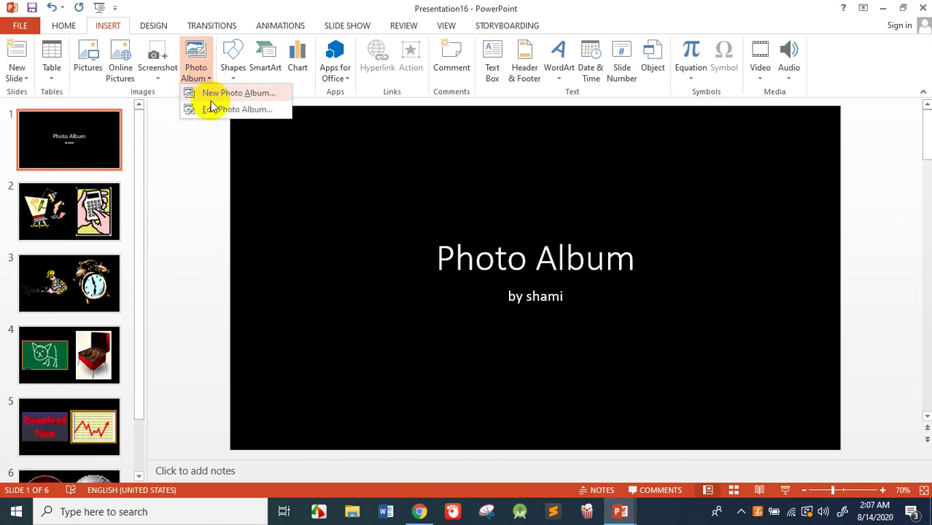
pyautogui.click(212, 113)
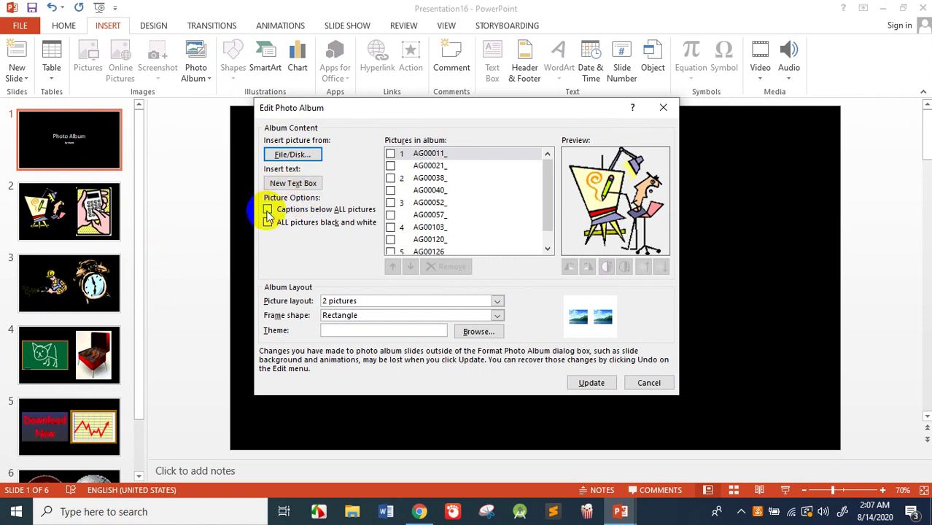
pyautogui.click(267, 210)
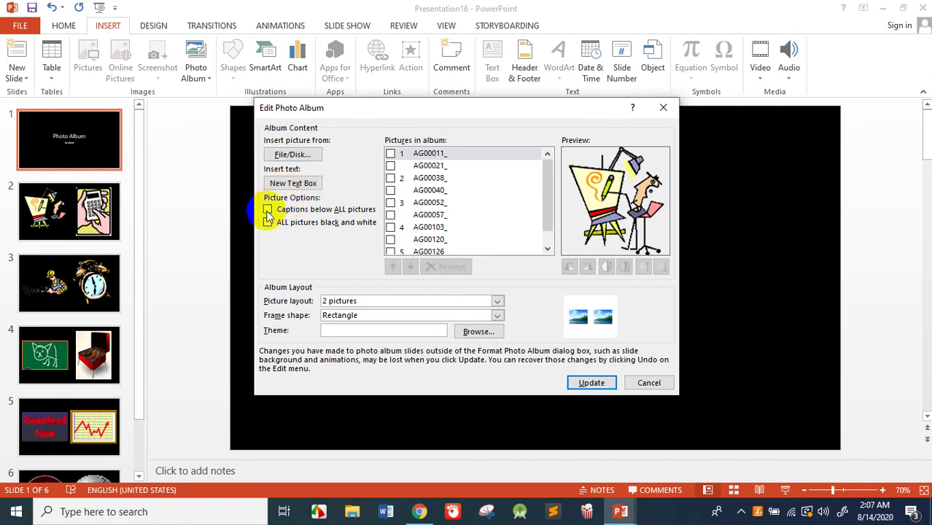
pyautogui.click(581, 384)
# Page through slides 2 to 5 to check the file-name captions like AG00011_.
pyautogui.click(57, 230)
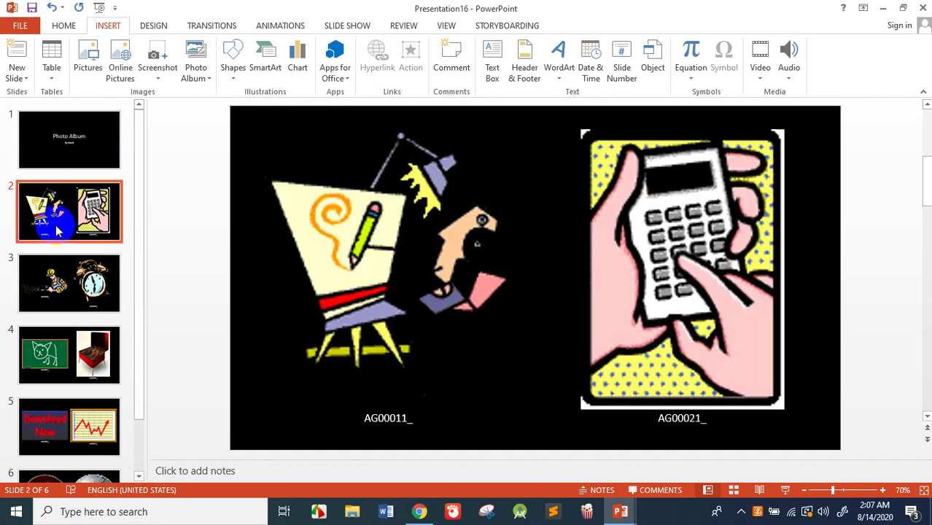
pyautogui.press('Down')
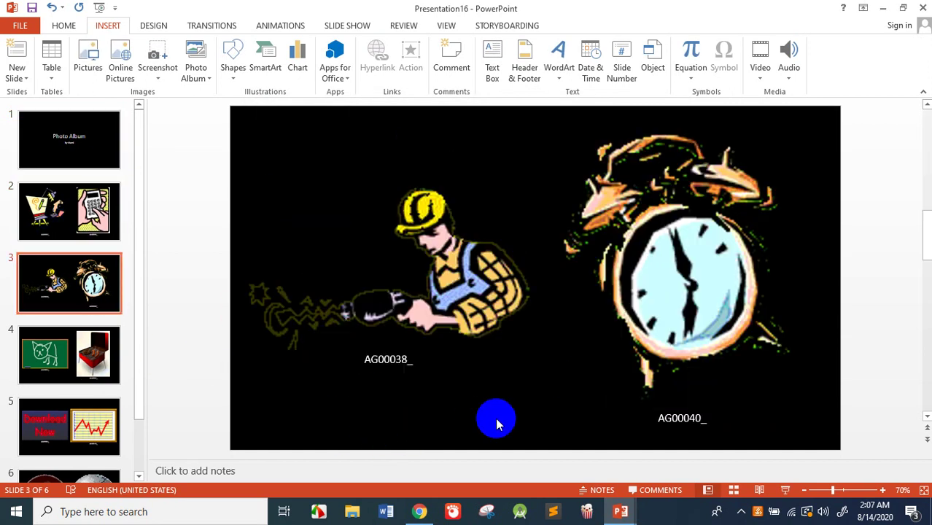
pyautogui.press('Down')
pyautogui.press('Down')
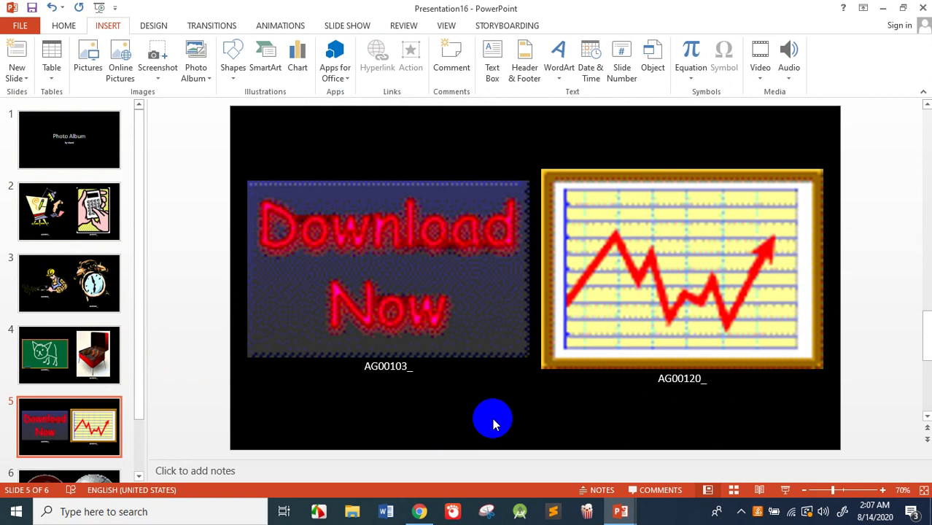
pyautogui.scroll(4, 493, 418)
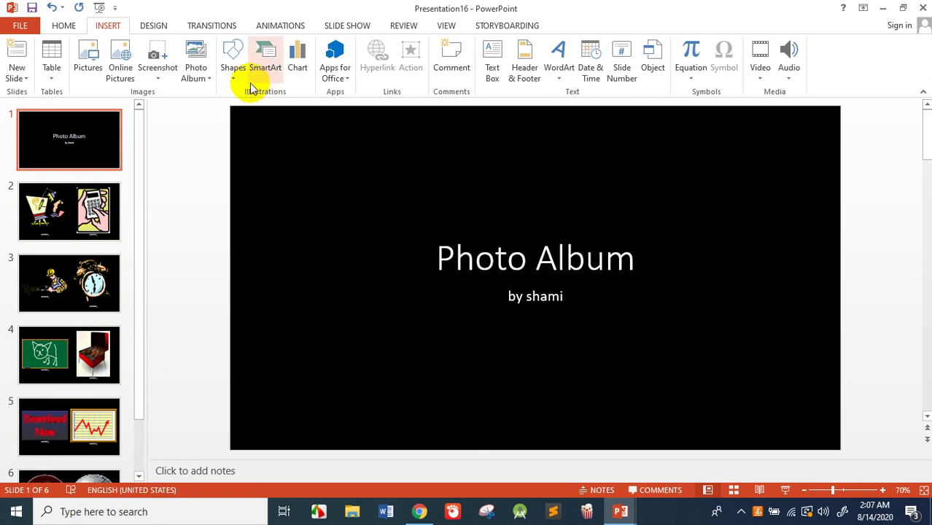
pyautogui.click(290, 159)
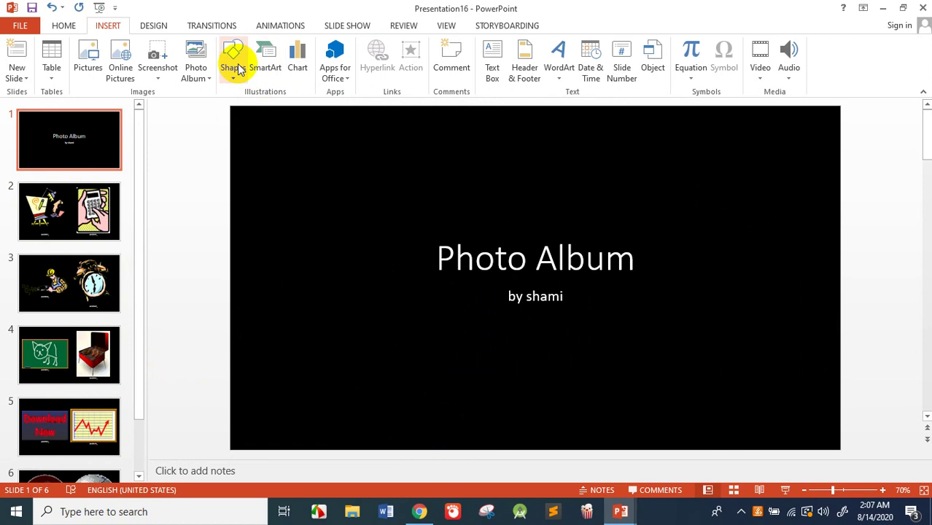
# Create a new blank presentation, Presentation17.
pyautogui.click(6, 26)
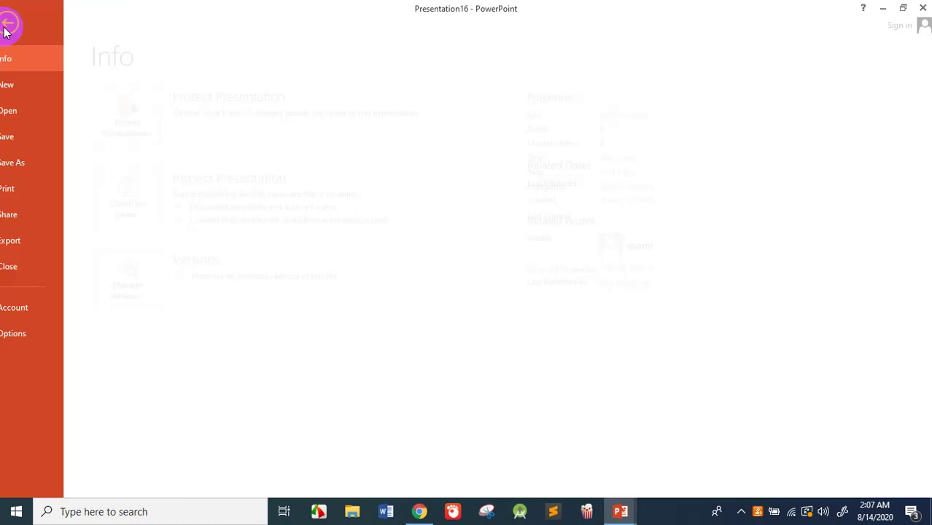
pyautogui.click(49, 89)
pyautogui.click(181, 193)
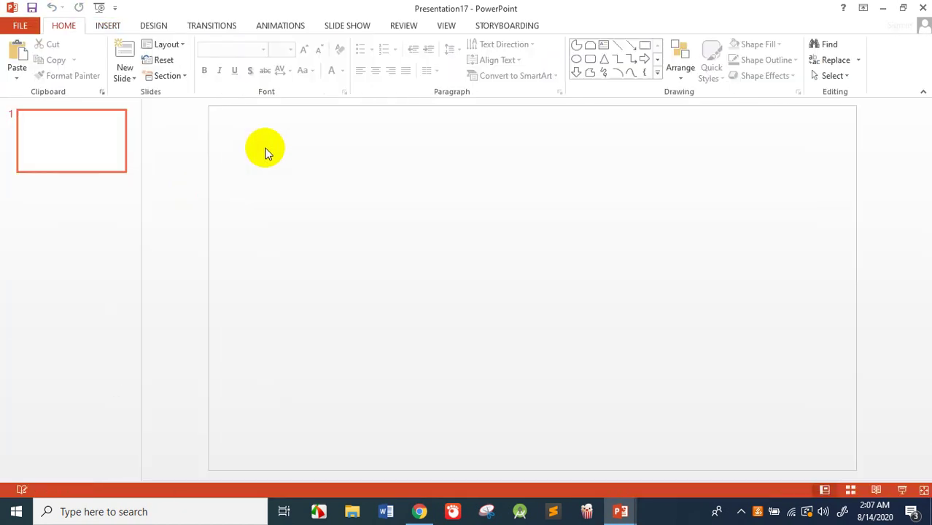
pyautogui.click(293, 163)
pyautogui.click(50, 157)
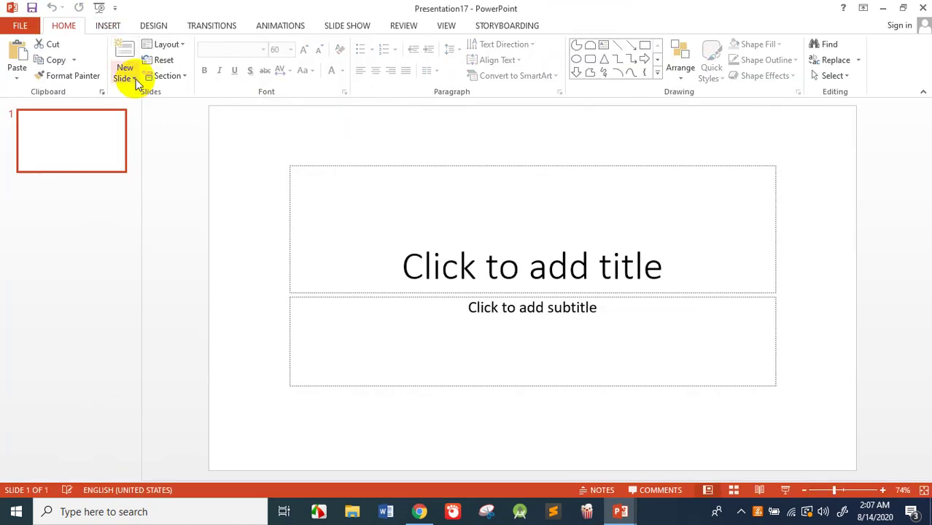
# Apply the Blank layout to the slide, then open the Shapes gallery on Insert.
pyautogui.click(176, 46)
pyautogui.click(175, 219)
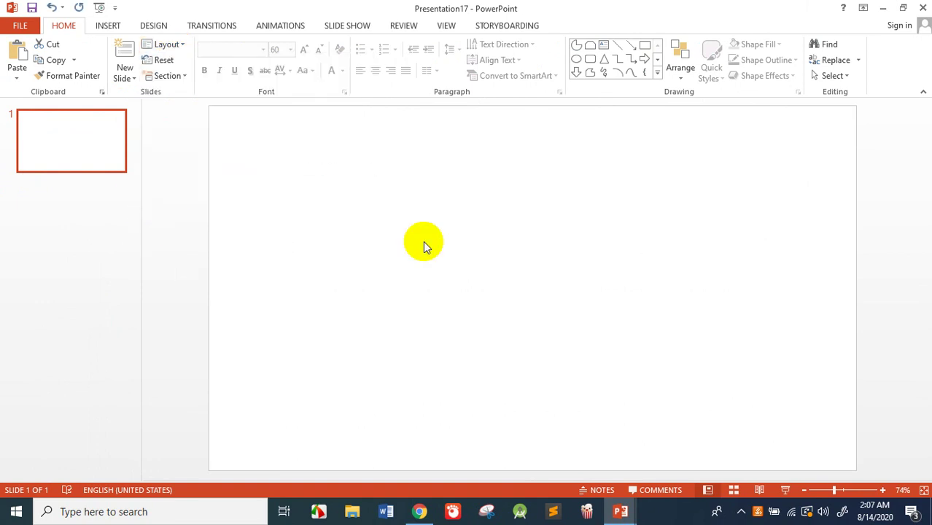
pyautogui.click(426, 247)
pyautogui.click(119, 30)
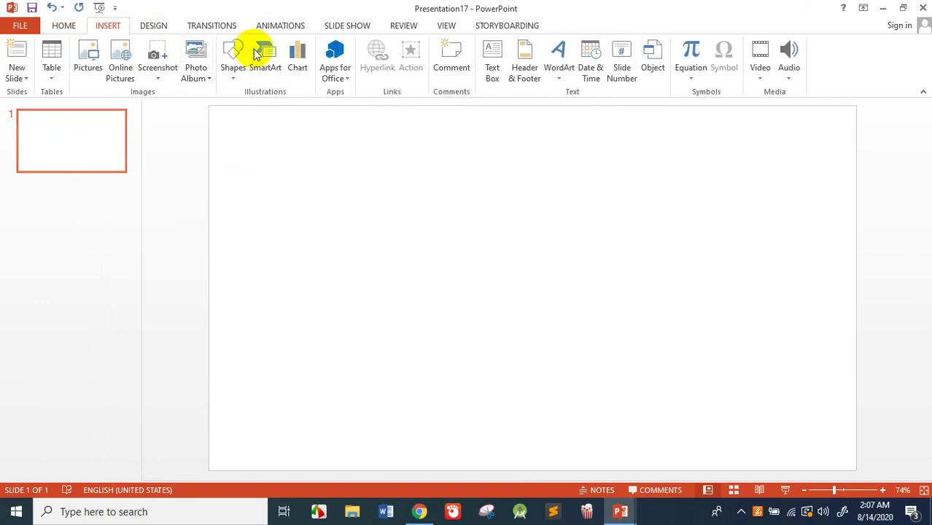
pyautogui.click(234, 58)
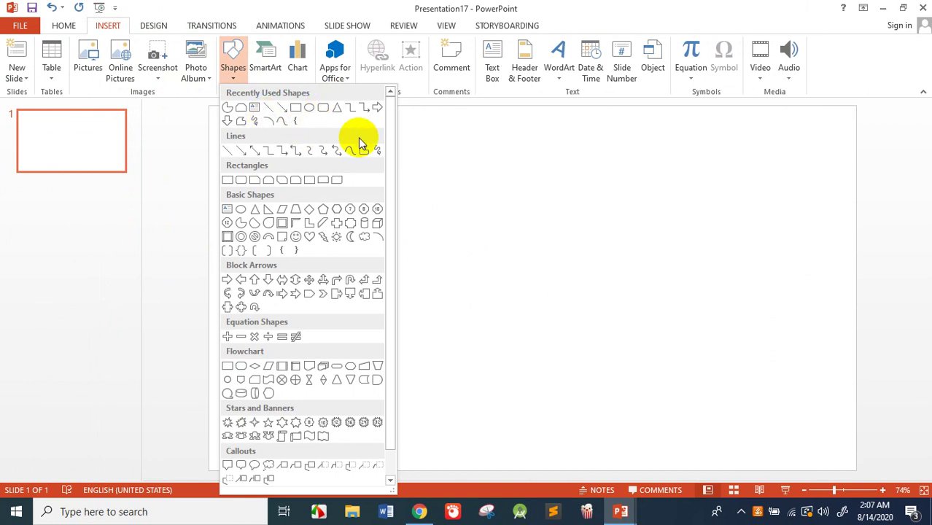
# Place a 1" snipped-corner rectangle on the slide and move it toward the centre.
pyautogui.click(268, 179)
pyautogui.click(270, 176)
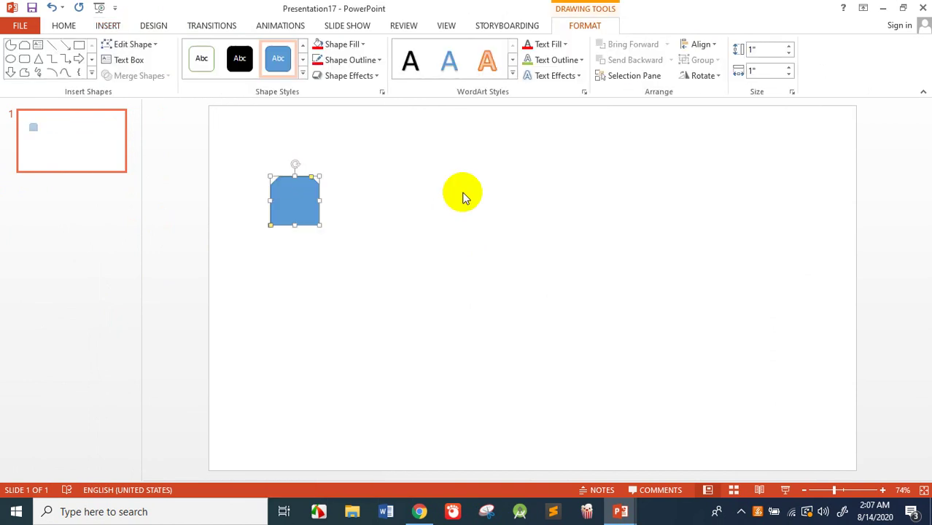
pyautogui.moveTo(315, 204); pyautogui.dragTo(523, 228)
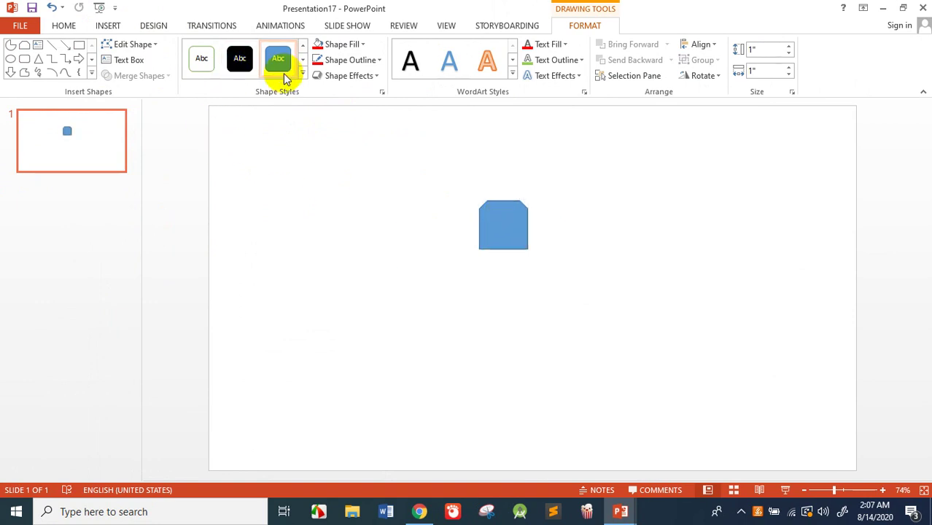
# Fill the snipped-corner rectangle with dark navy blue.
pyautogui.click(304, 73)
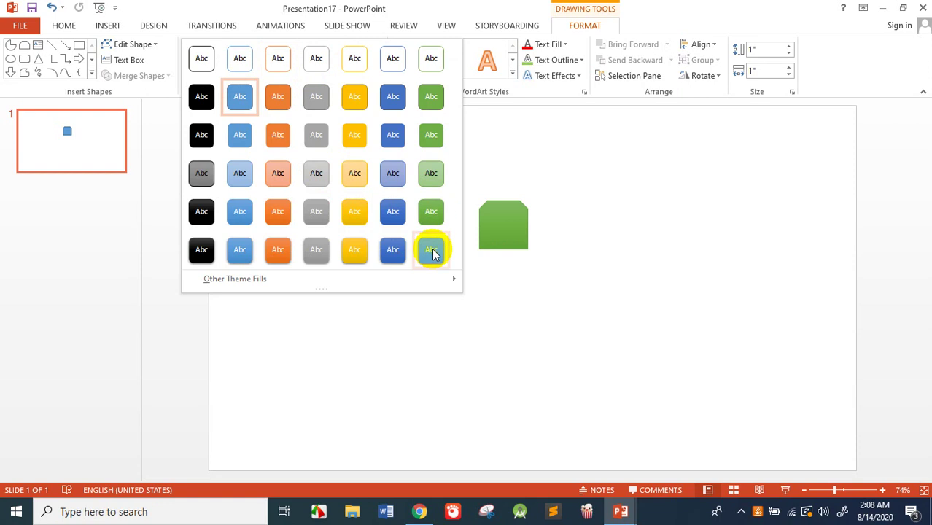
pyautogui.click(485, 115)
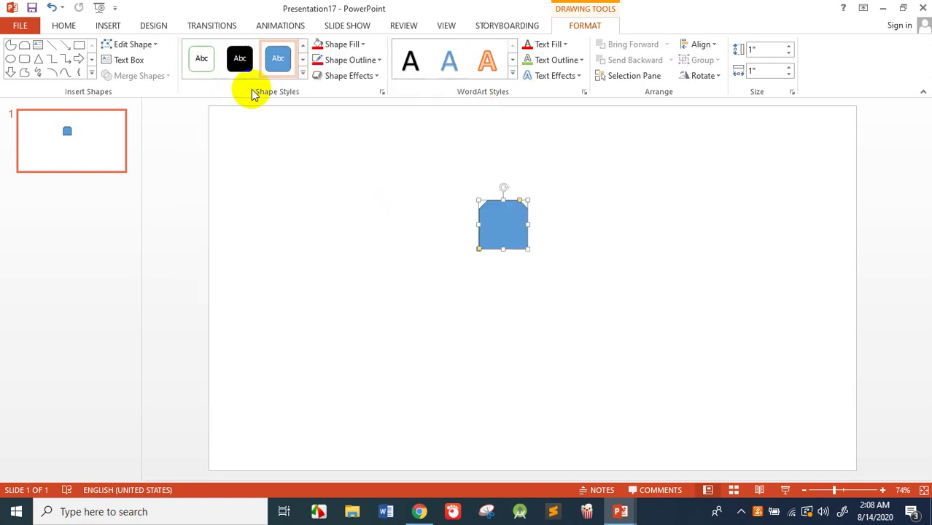
pyautogui.click(358, 43)
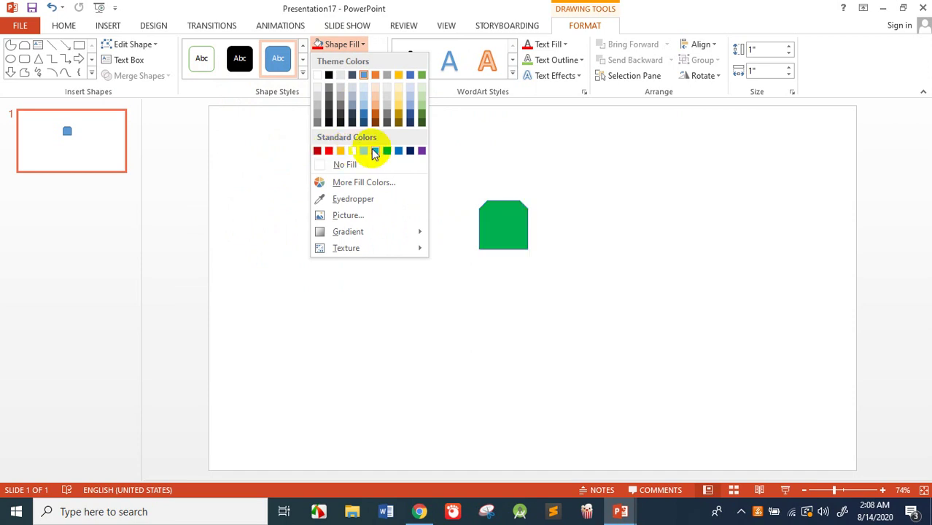
pyautogui.click(411, 151)
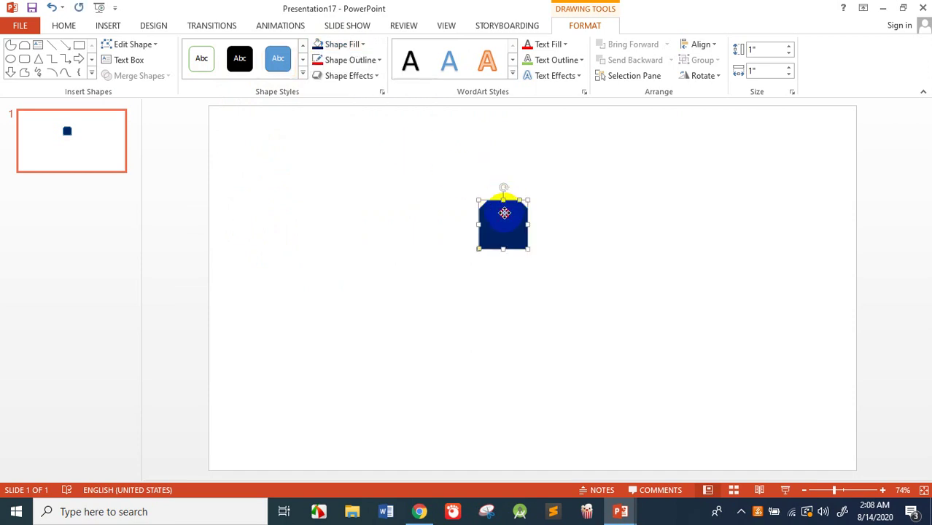
# Change the navy shape into a chord and drag its points into a tall irregular blob.
pyautogui.click(153, 45)
pyautogui.moveTo(148, 61)
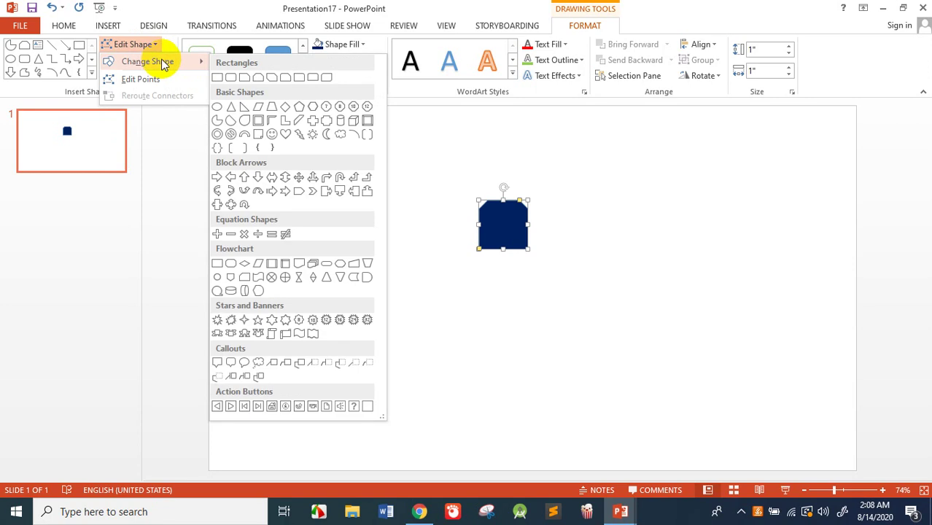
pyautogui.click(229, 125)
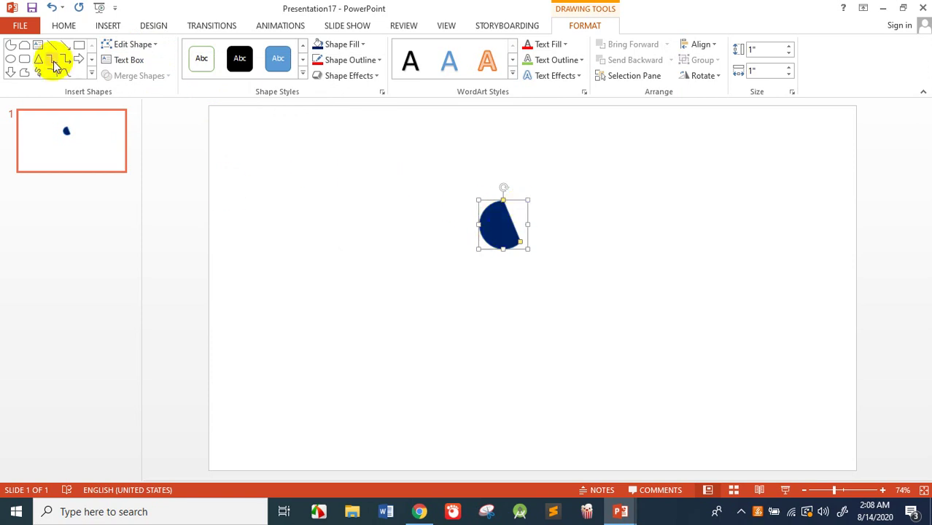
pyautogui.click(154, 50)
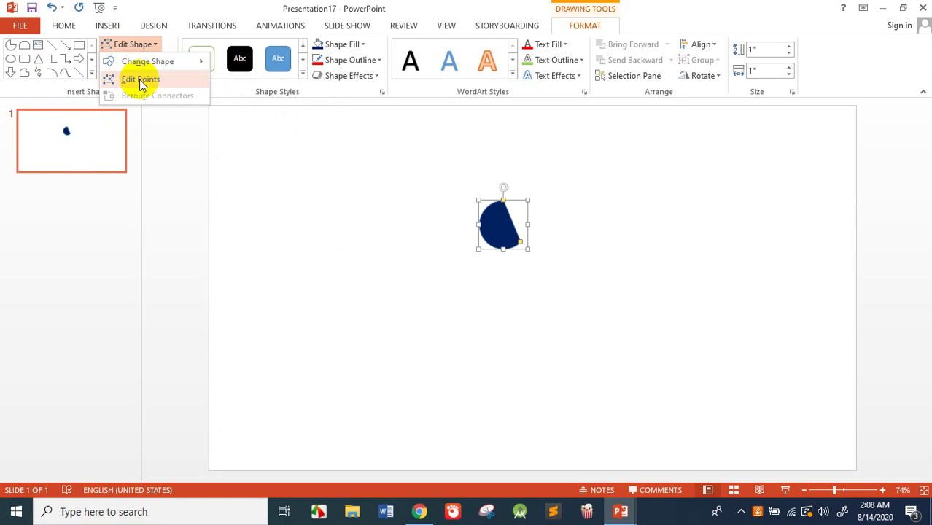
pyautogui.click(140, 79)
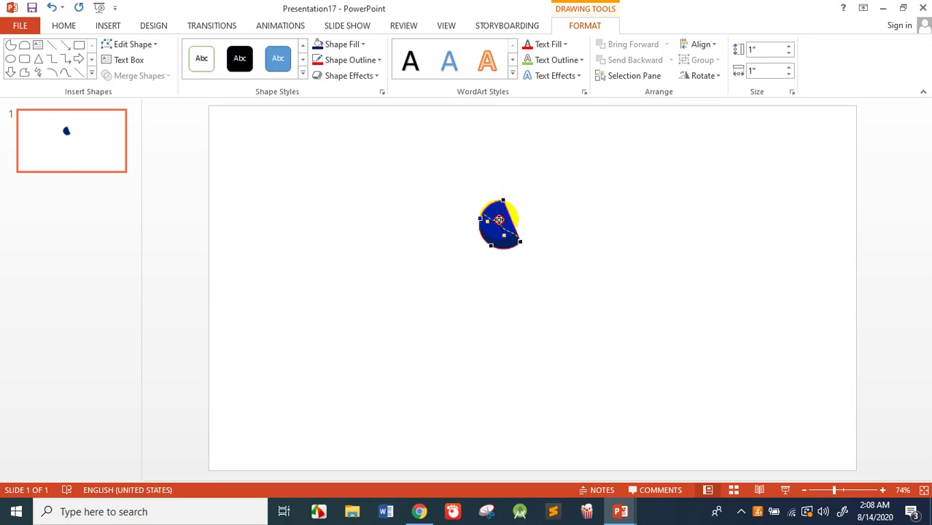
pyautogui.moveTo(500, 208); pyautogui.dragTo(472, 301)
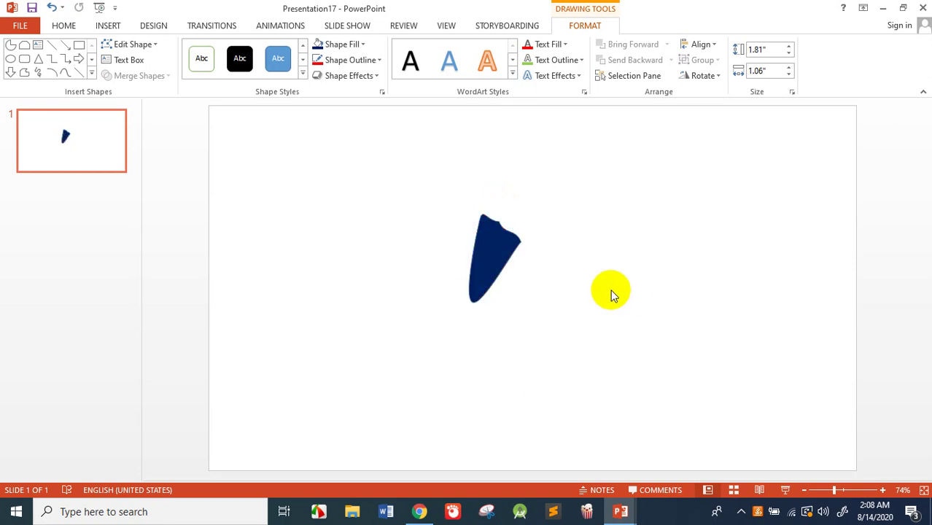
pyautogui.click(518, 242)
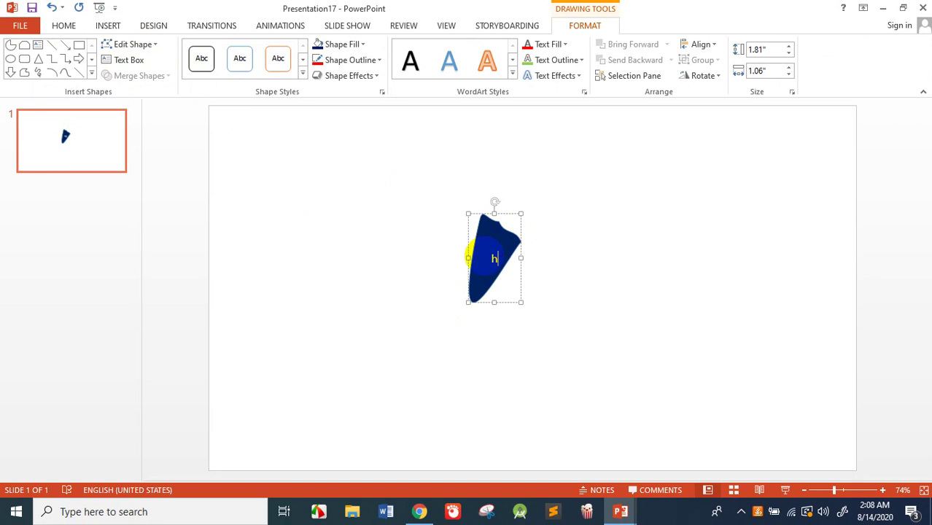
# Draw a snipped-corner rectangle beside the navy blob and give it a solid black style.
pyautogui.click(158, 47)
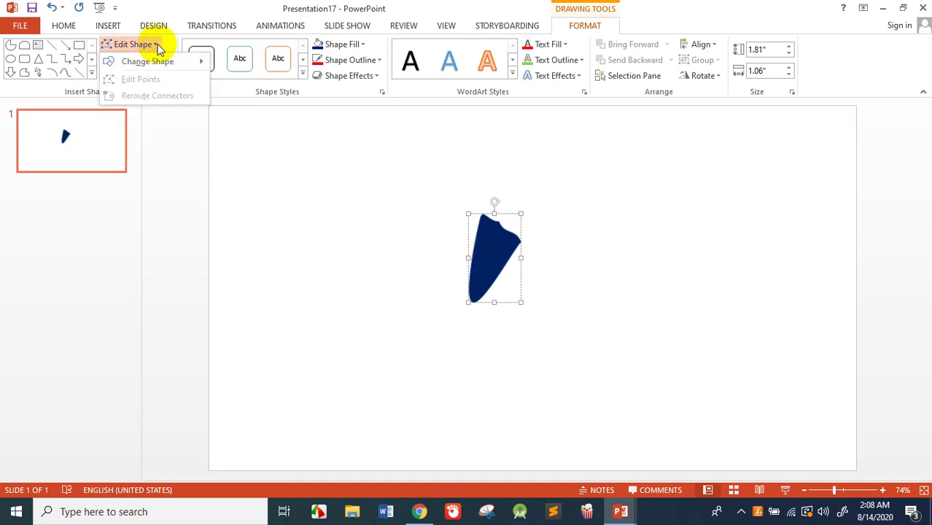
pyautogui.click(24, 45)
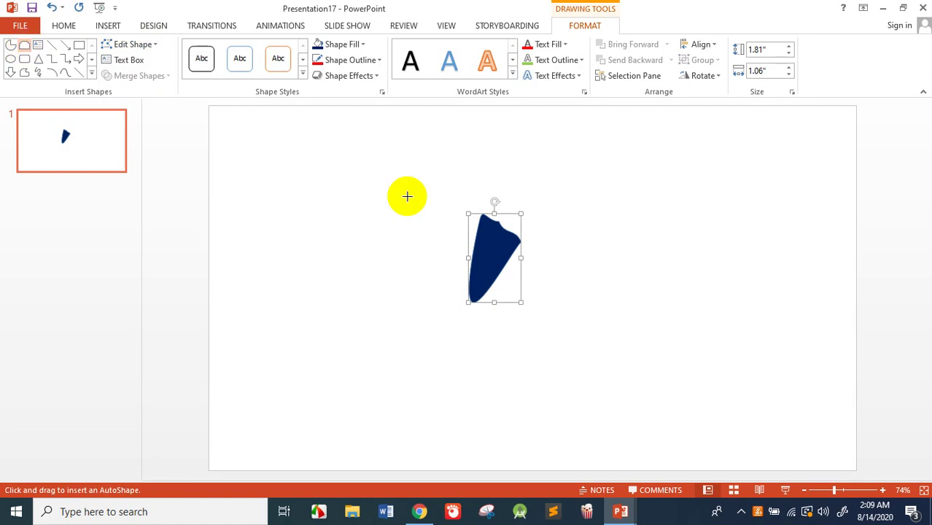
pyautogui.moveTo(583, 222); pyautogui.dragTo(657, 302)
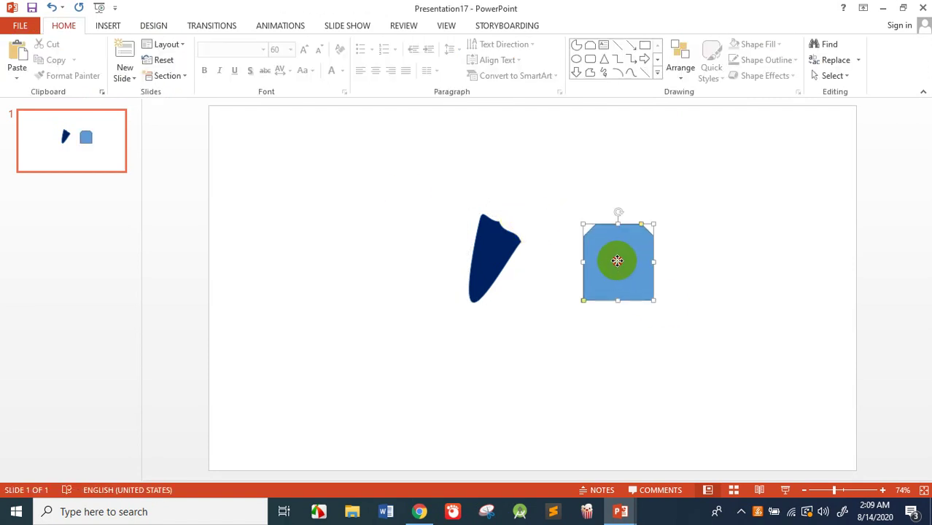
pyautogui.click(617, 261)
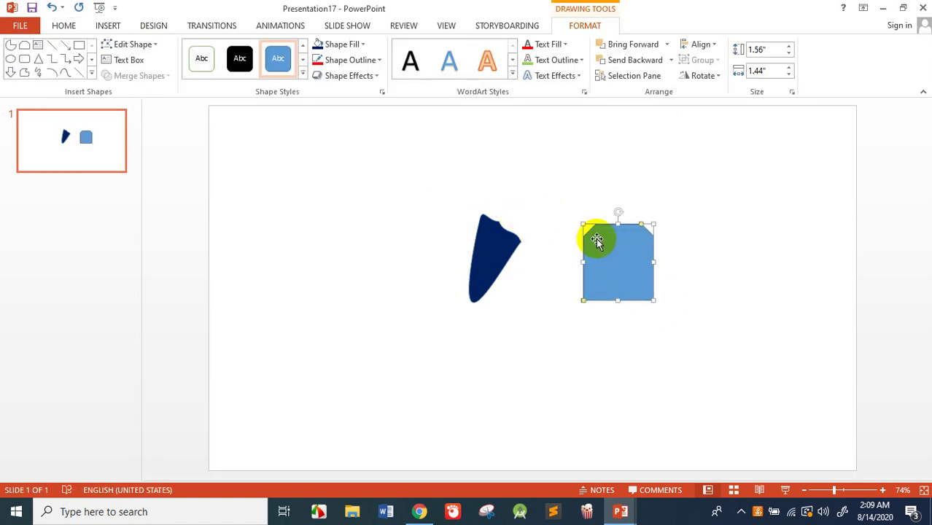
pyautogui.click(241, 61)
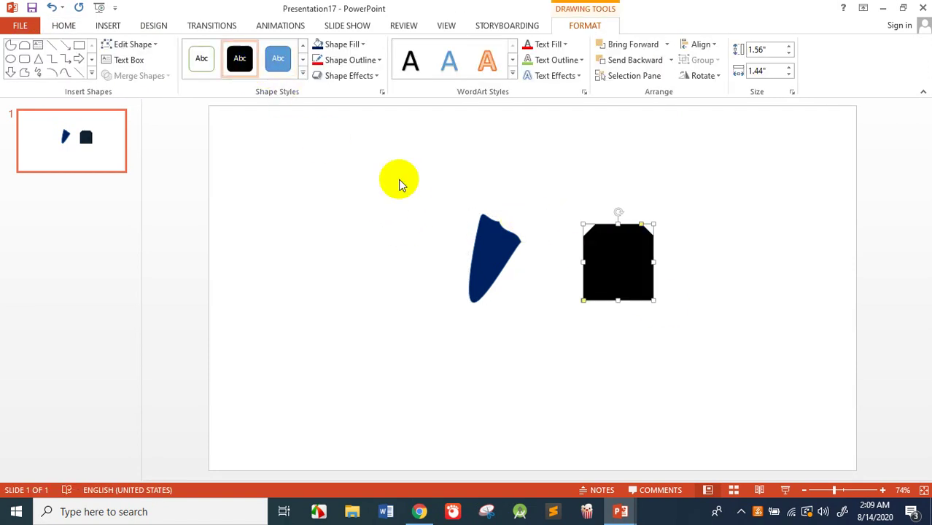
# Edit the black rectangle's points into a bowtie and move it onto the navy shape's lower end.
pyautogui.click(139, 44)
pyautogui.click(154, 78)
pyautogui.click(619, 240)
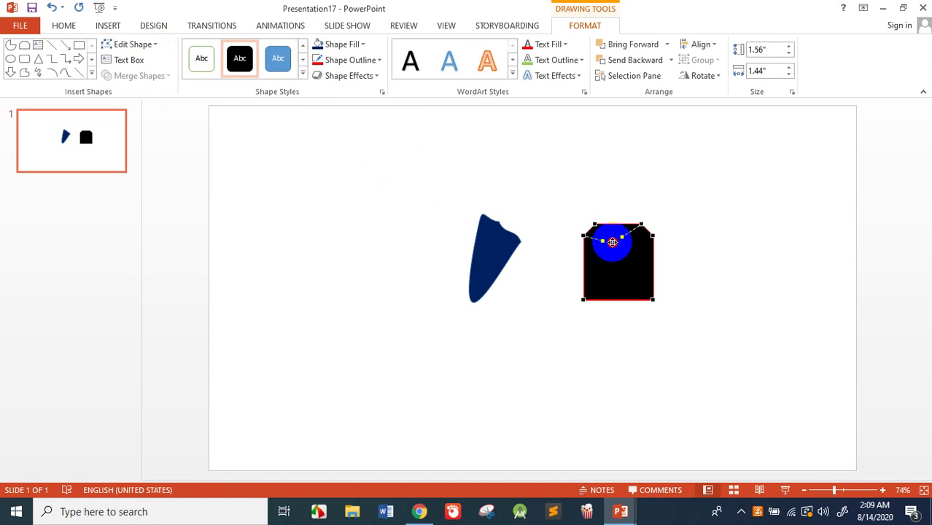
pyautogui.moveTo(595, 223)
pyautogui.mouseDown()
pyautogui.moveTo(622, 268)
pyautogui.moveTo(619, 303)
pyautogui.mouseUp()
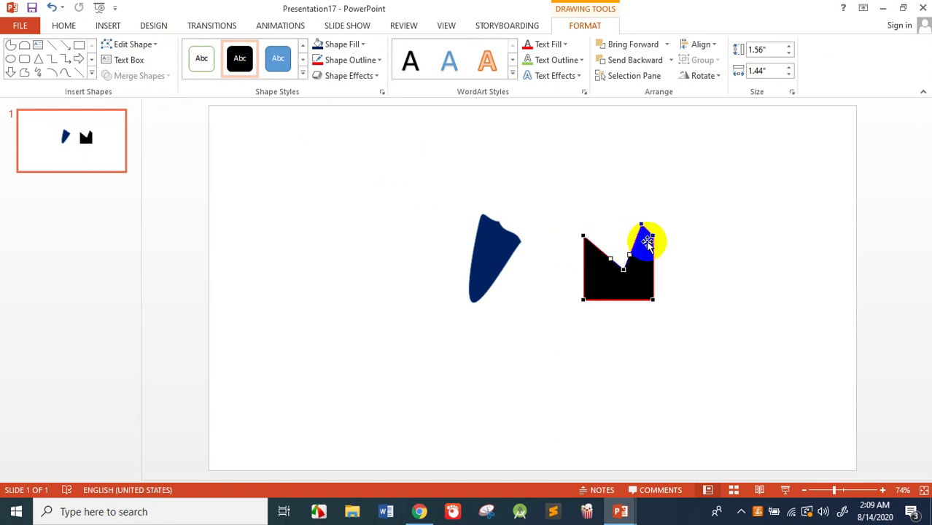
pyautogui.click(618, 301)
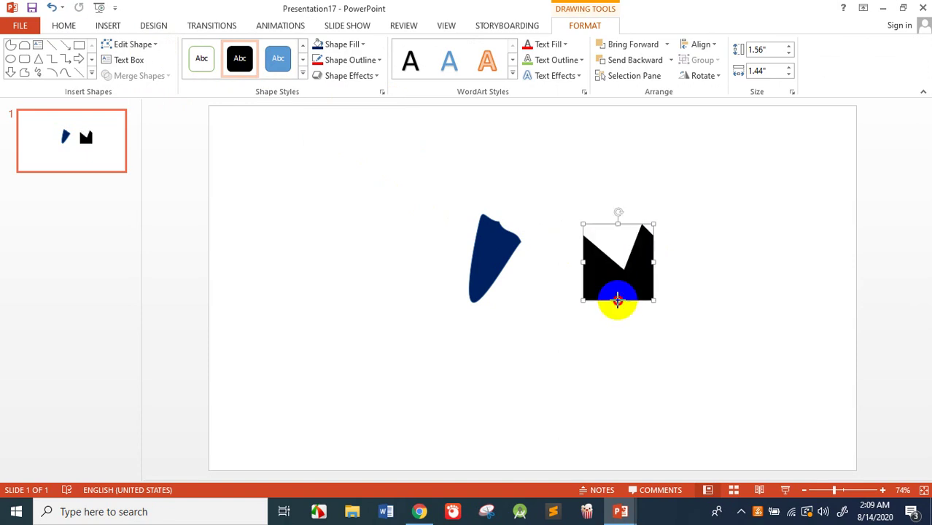
pyautogui.moveTo(617, 302); pyautogui.dragTo(617, 275)
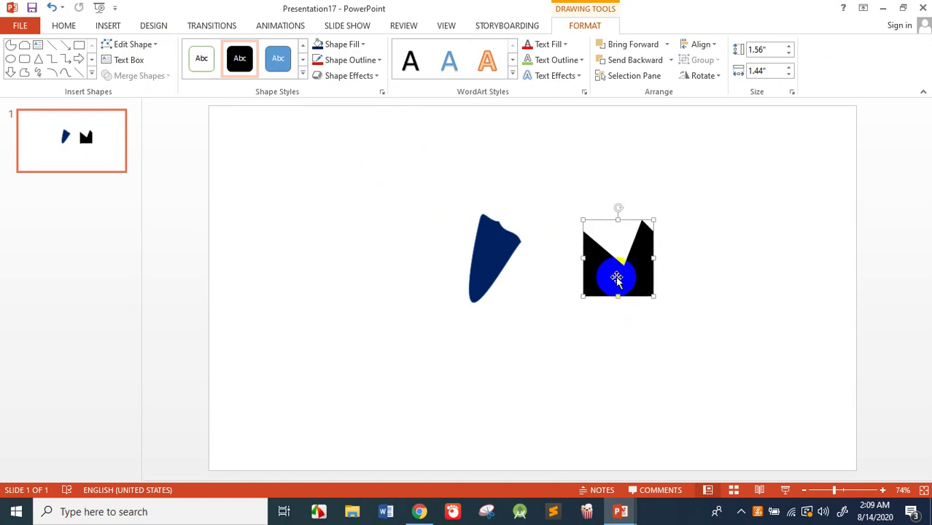
pyautogui.click(156, 45)
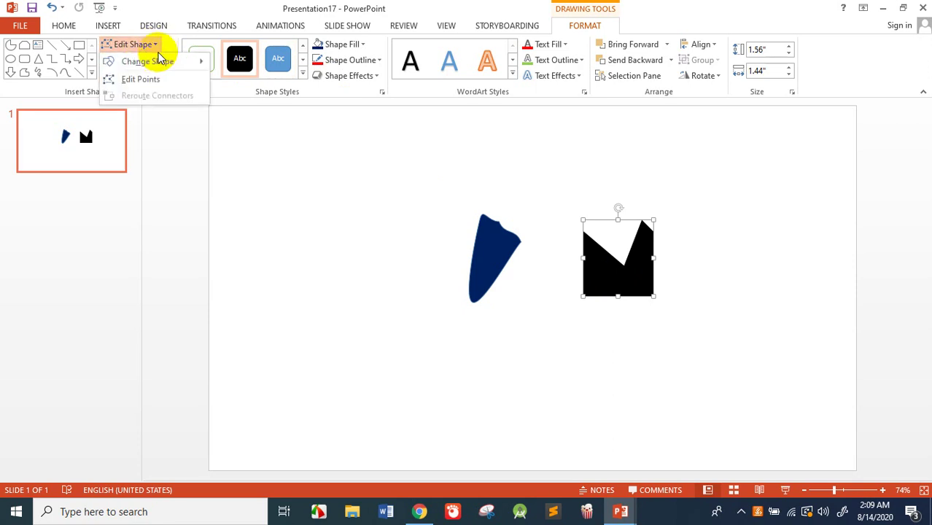
pyautogui.click(146, 79)
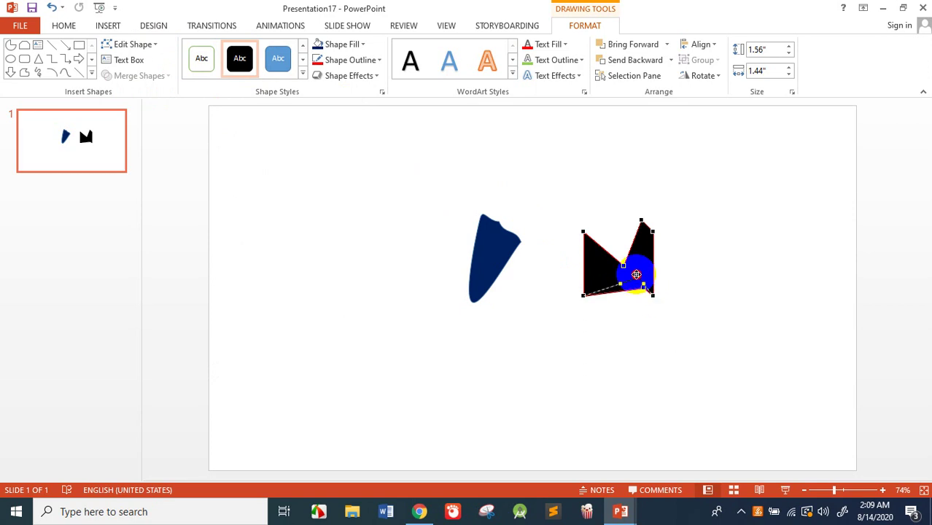
pyautogui.moveTo(652, 296); pyautogui.dragTo(633, 271)
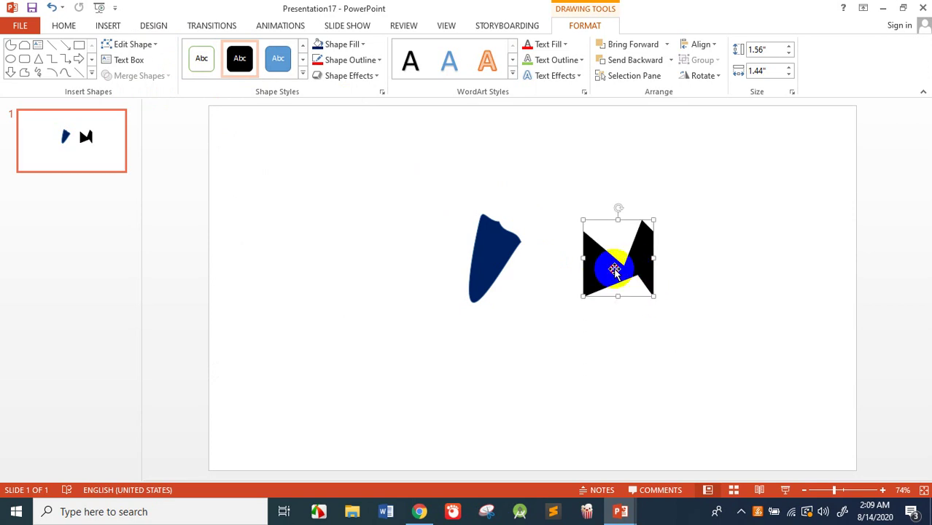
pyautogui.moveTo(601, 268)
pyautogui.mouseDown()
pyautogui.moveTo(472, 219)
pyautogui.moveTo(463, 304)
pyautogui.moveTo(453, 304)
pyautogui.mouseUp()
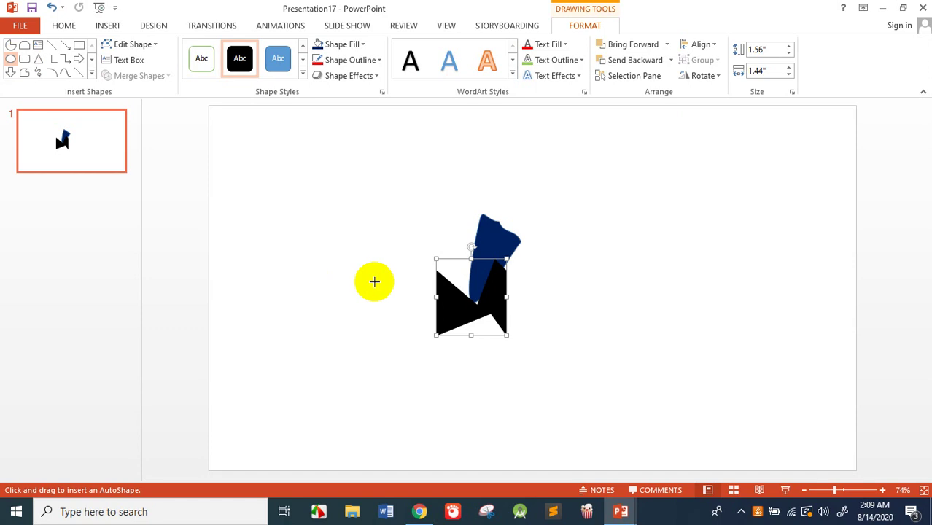
# Draw a flat 0.45" by 3.3" oval over the bowtie, fill it orange-gold, and move it up.
pyautogui.moveTo(417, 318); pyautogui.dragTo(577, 270)
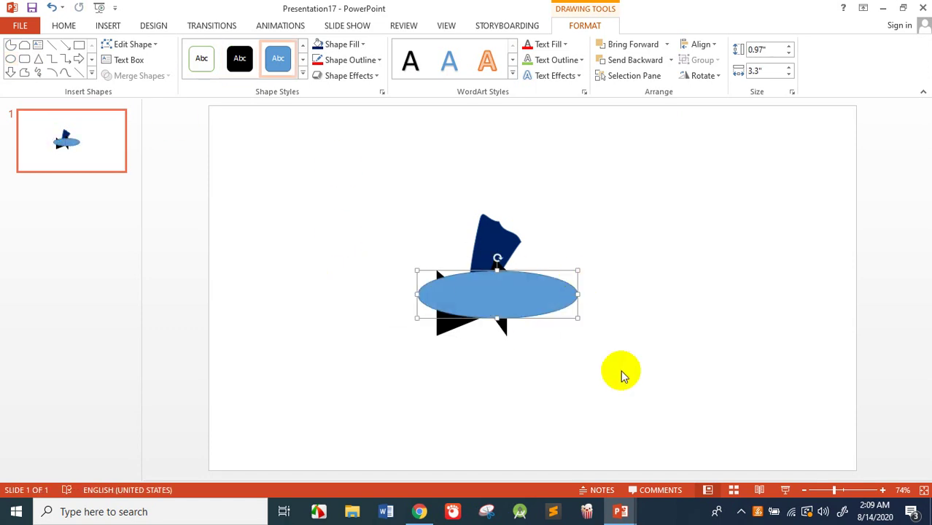
pyautogui.moveTo(499, 322)
pyautogui.mouseDown()
pyautogui.moveTo(497, 290)
pyautogui.moveTo(485, 307)
pyautogui.mouseUp()
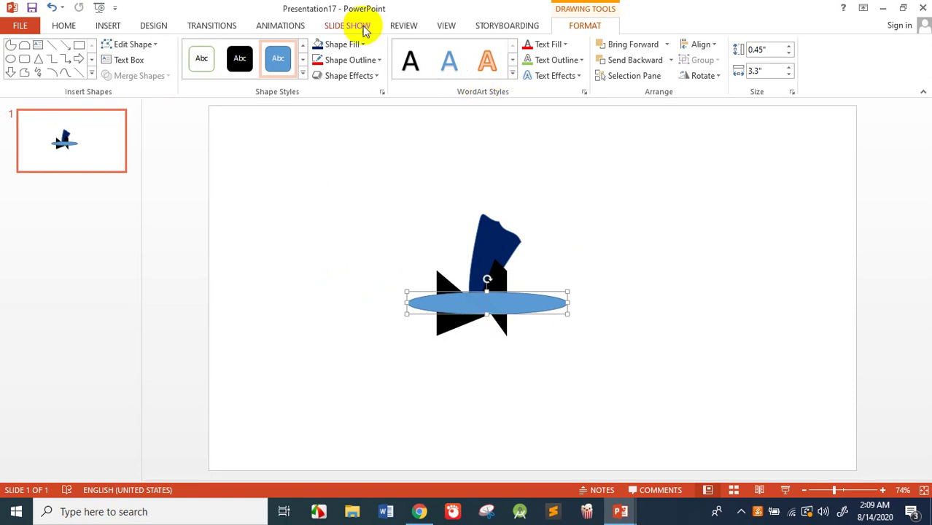
pyautogui.click(358, 44)
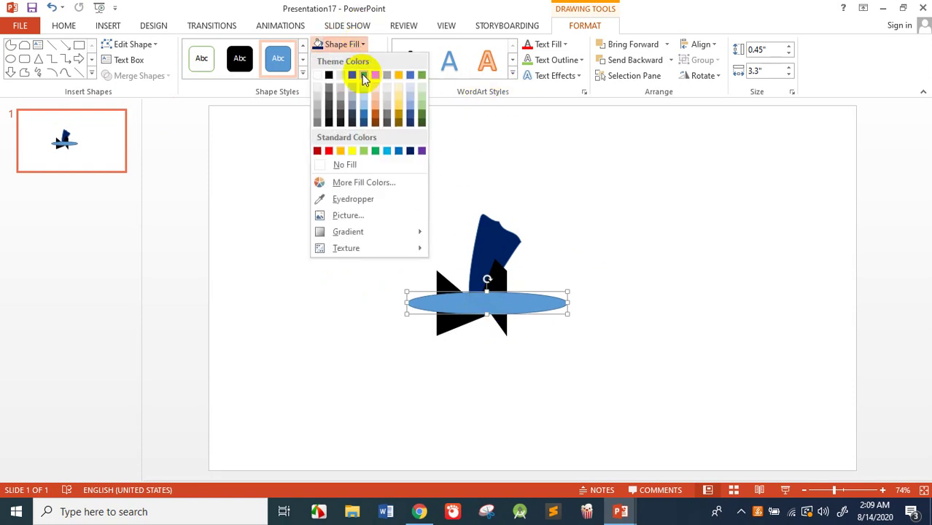
pyautogui.click(343, 152)
pyautogui.click(537, 307)
pyautogui.moveTo(488, 301)
pyautogui.mouseDown()
pyautogui.moveTo(487, 244)
pyautogui.moveTo(442, 276)
pyautogui.mouseUp()
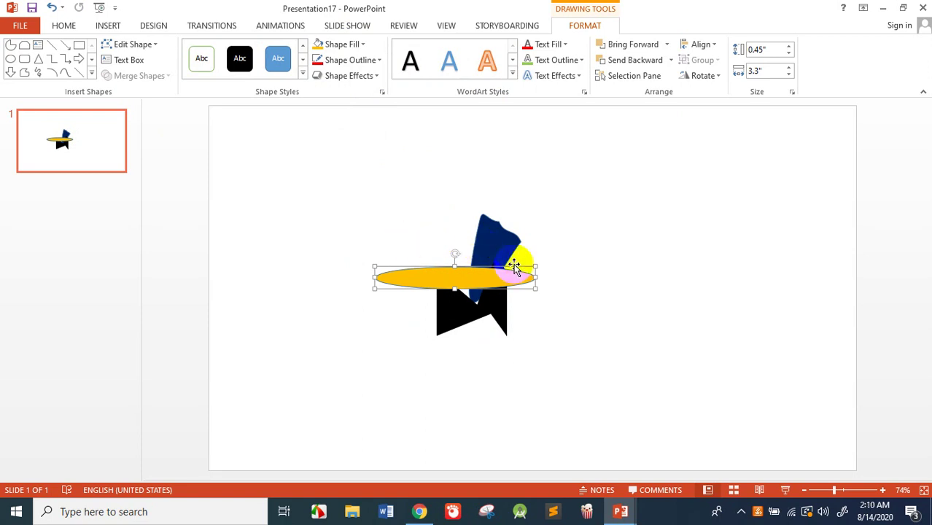
pyautogui.moveTo(432, 253); pyautogui.dragTo(400, 210)
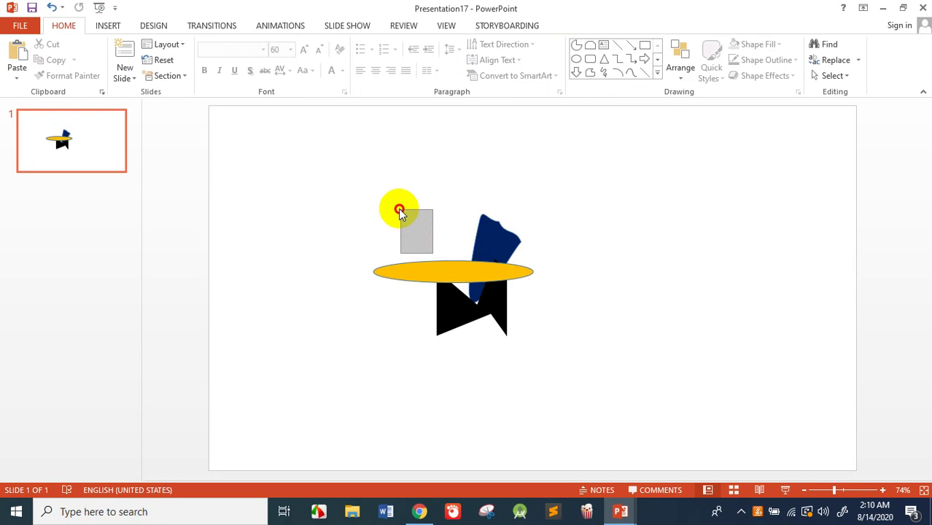
pyautogui.click(468, 272)
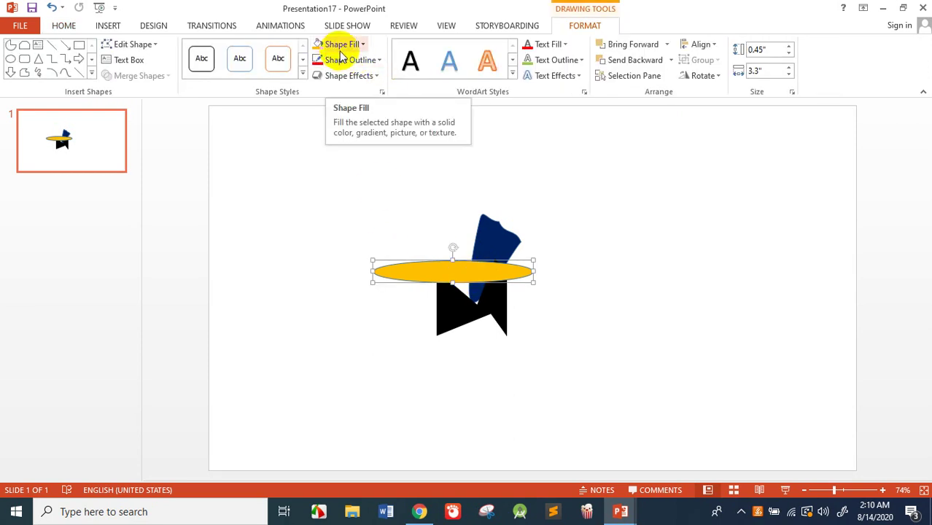
# Give the gold oval a 6 pt black outline and move it up and left.
pyautogui.click(377, 64)
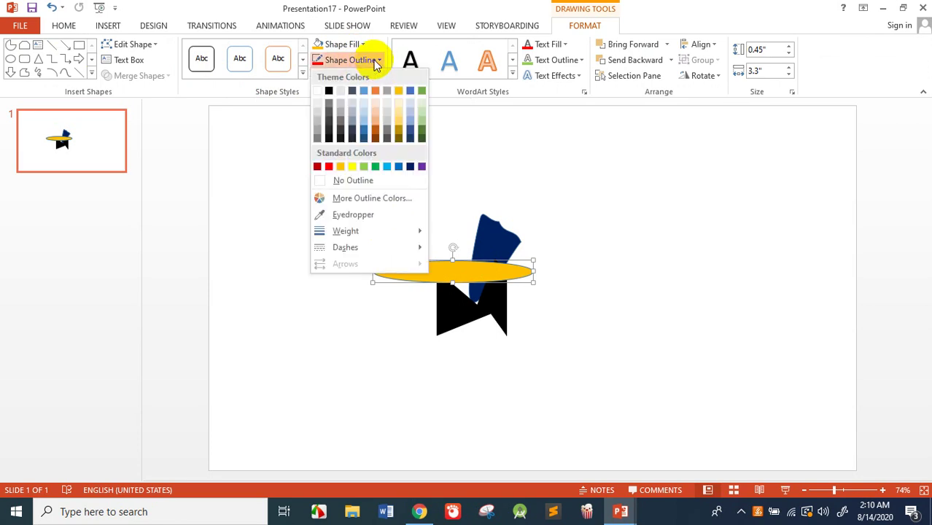
pyautogui.click(329, 92)
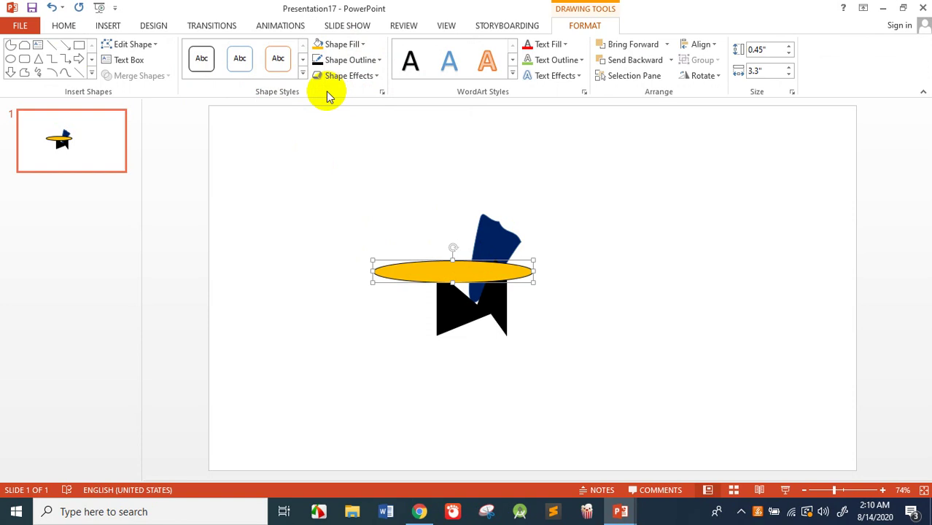
pyautogui.moveTo(424, 264); pyautogui.dragTo(434, 265)
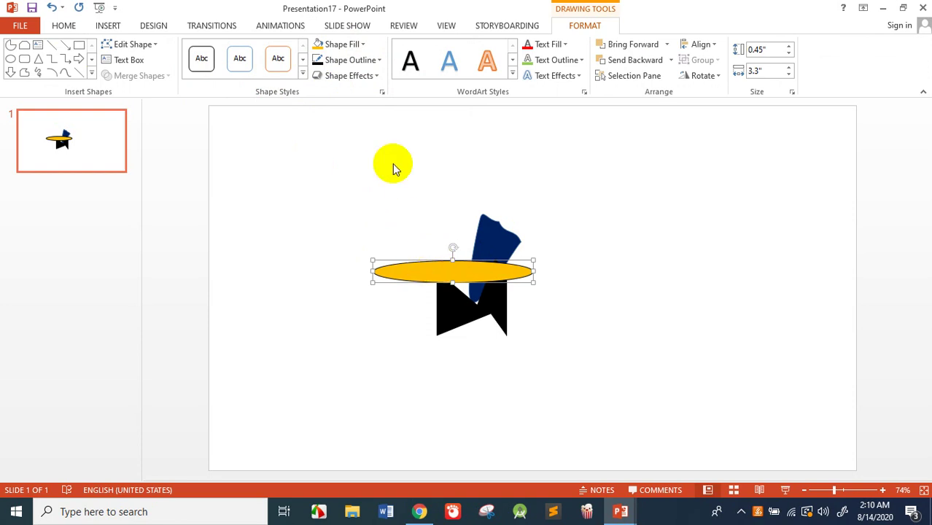
pyautogui.click(379, 62)
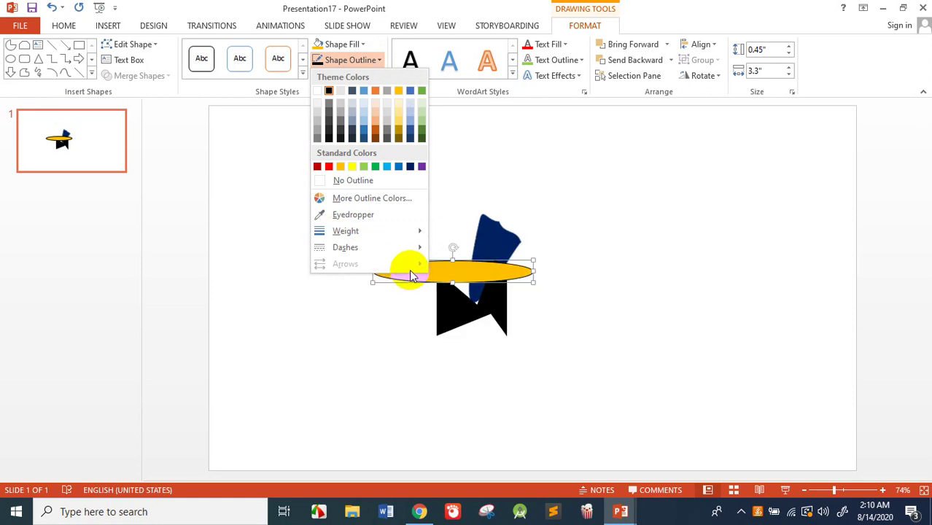
pyautogui.moveTo(346, 231)
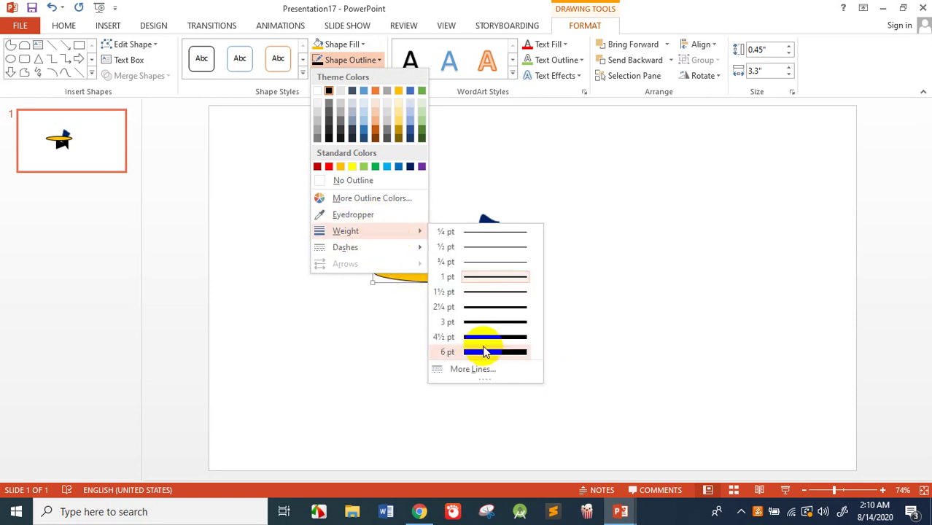
pyautogui.click(481, 352)
pyautogui.moveTo(450, 263); pyautogui.dragTo(409, 212)
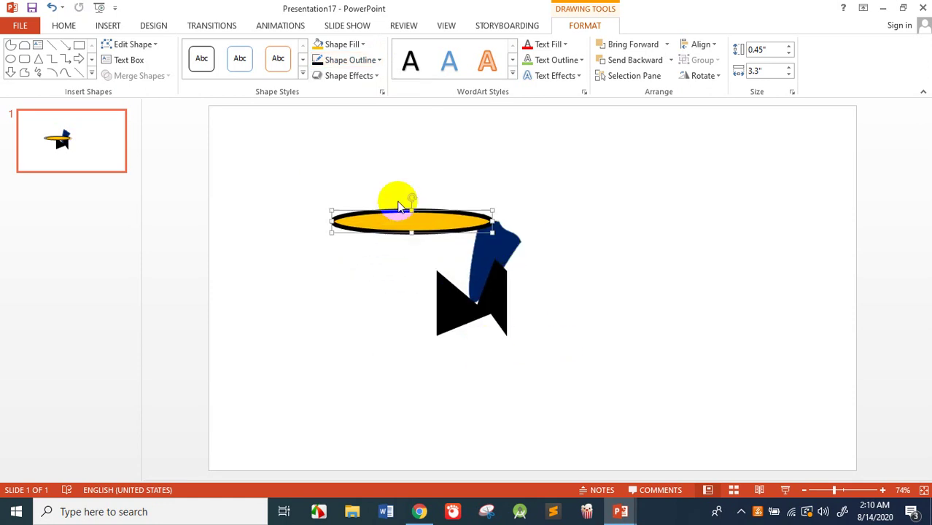
pyautogui.press('Escape')
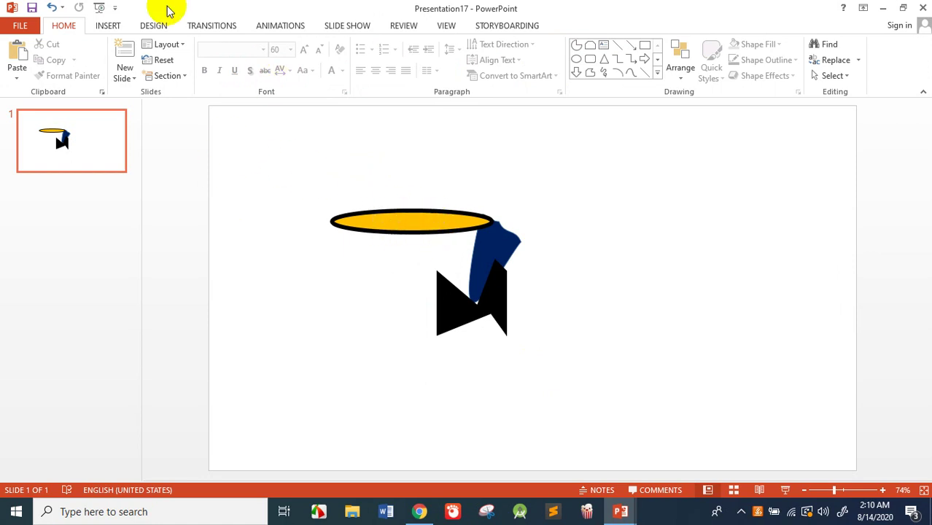
# Tilt the gold ellipse with a Parallel 3-D Rotation preset.
pyautogui.click(109, 28)
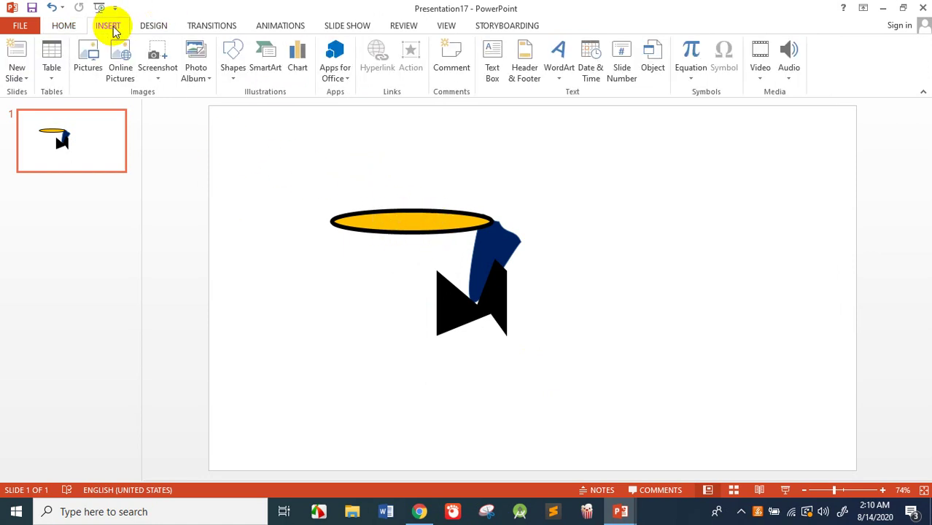
pyautogui.click(232, 73)
pyautogui.click(412, 224)
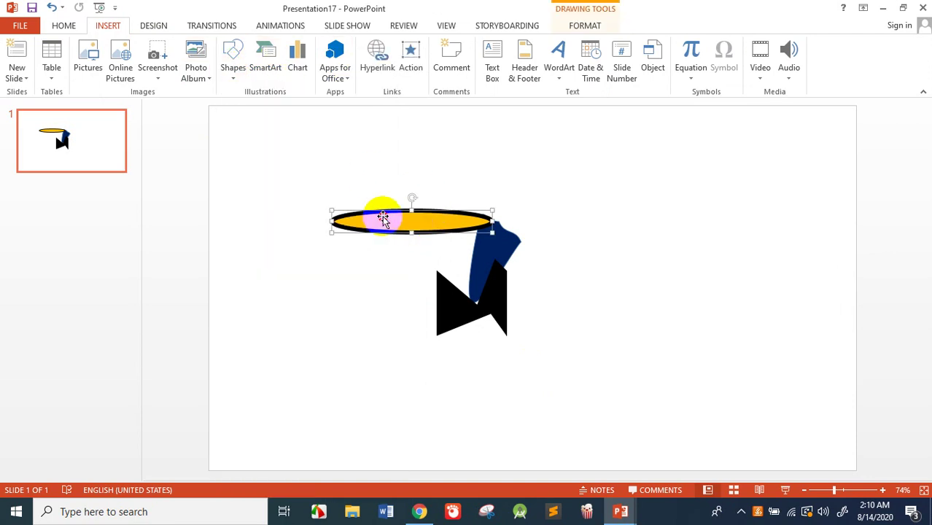
pyautogui.doubleClick(384, 219)
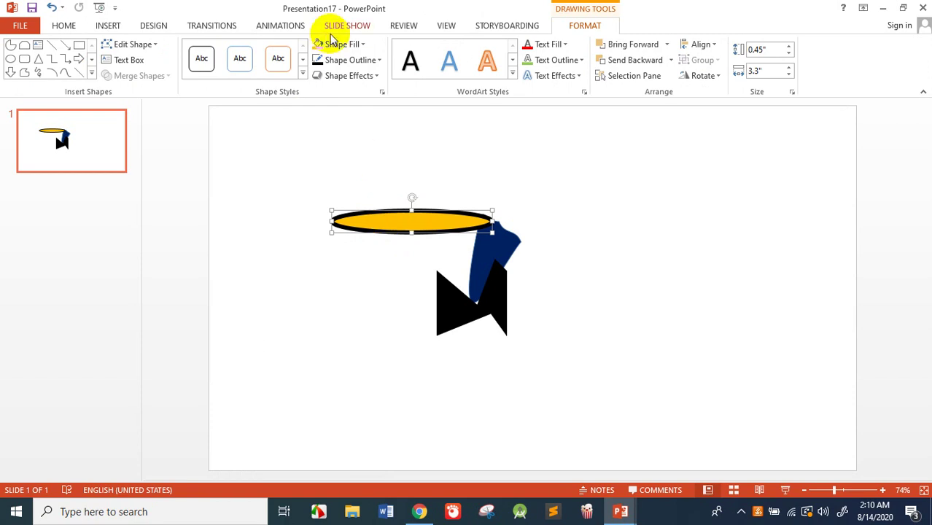
pyautogui.click(377, 77)
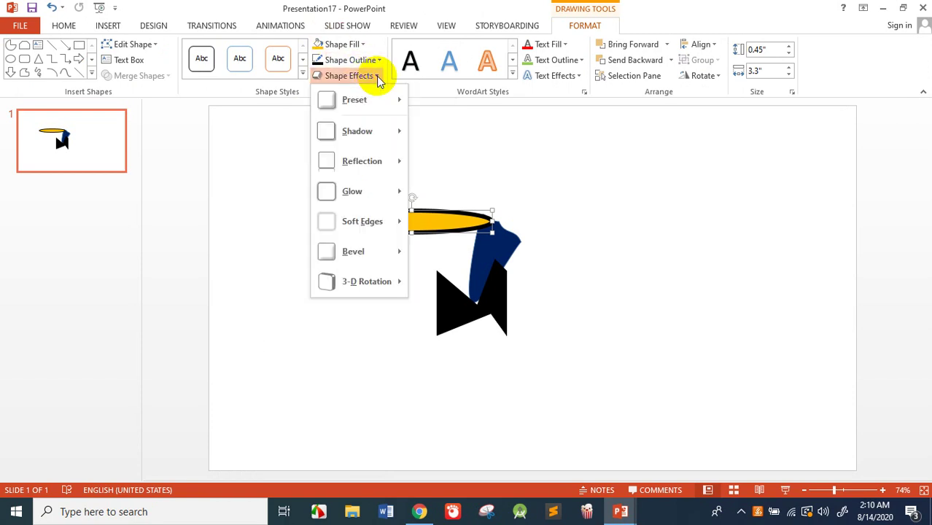
pyautogui.moveTo(362, 281)
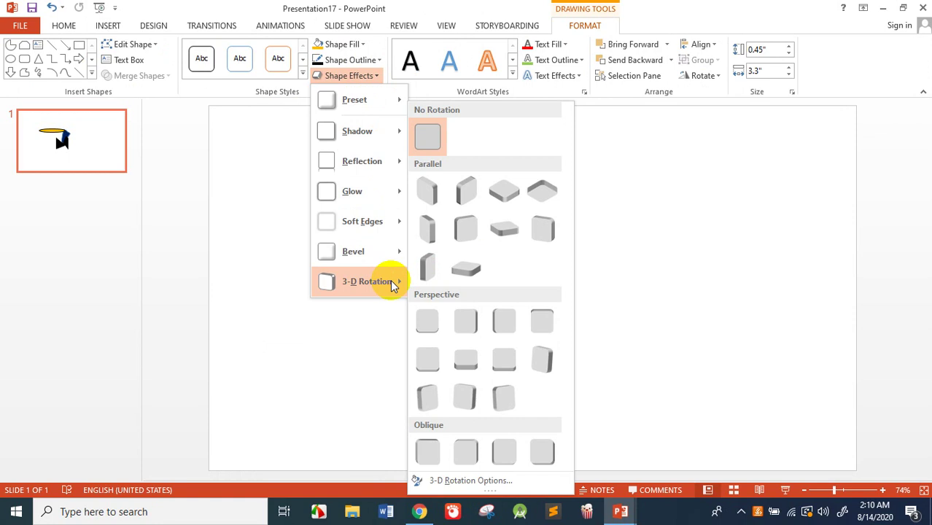
pyautogui.click(534, 192)
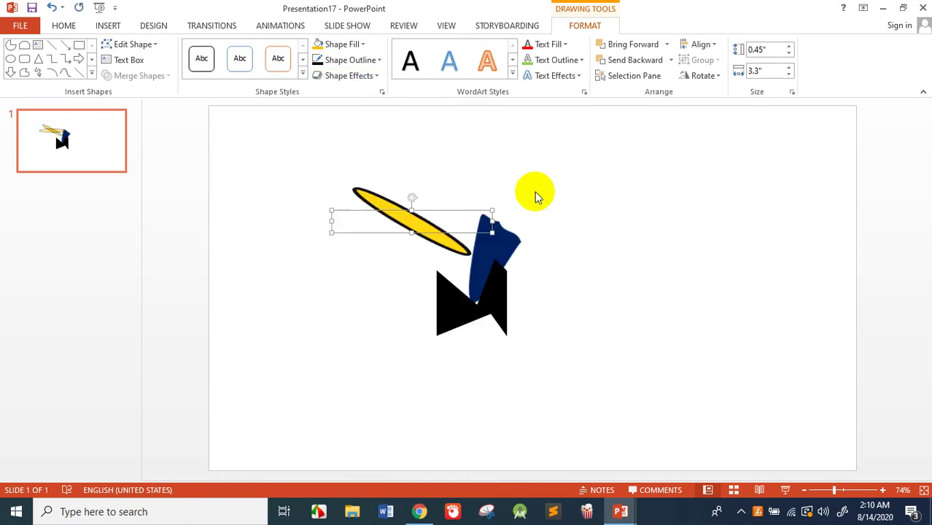
# Add a soft glow effect around the ellipse.
pyautogui.click(418, 231)
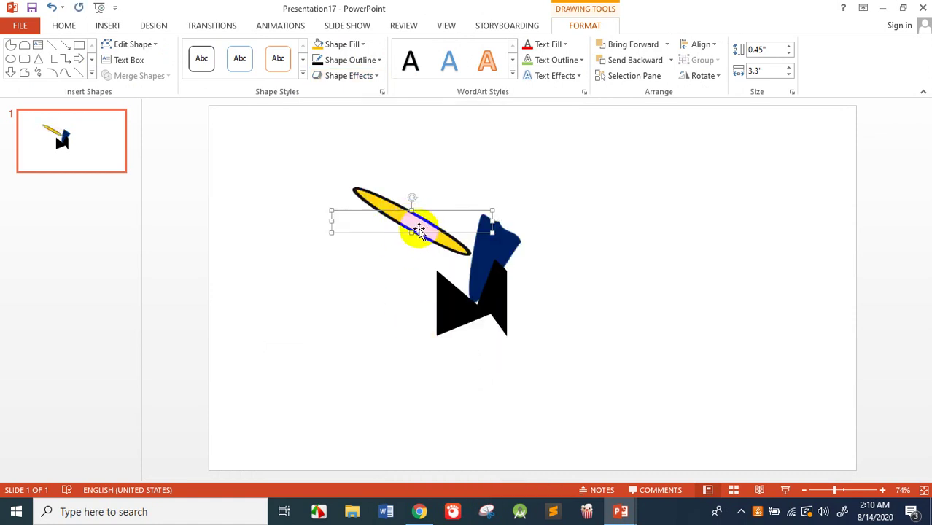
pyautogui.click(365, 78)
pyautogui.moveTo(353, 191)
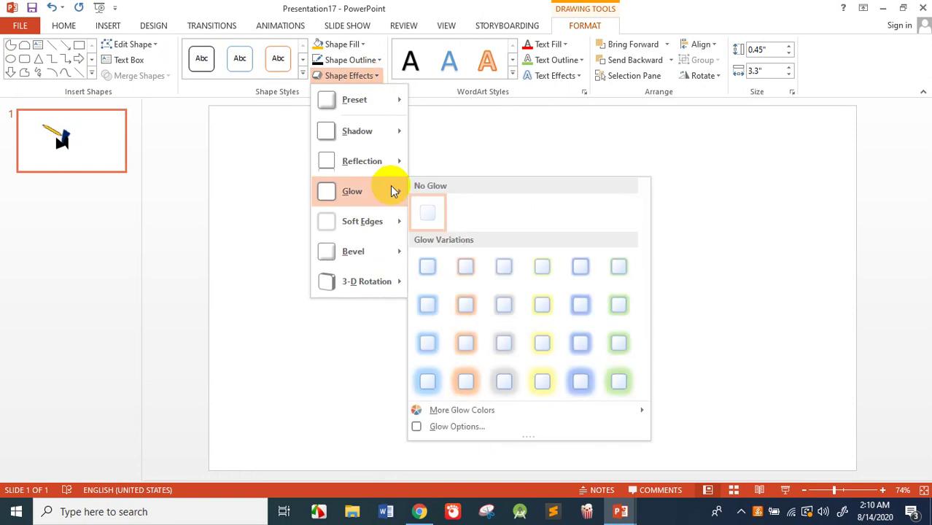
pyautogui.click(504, 305)
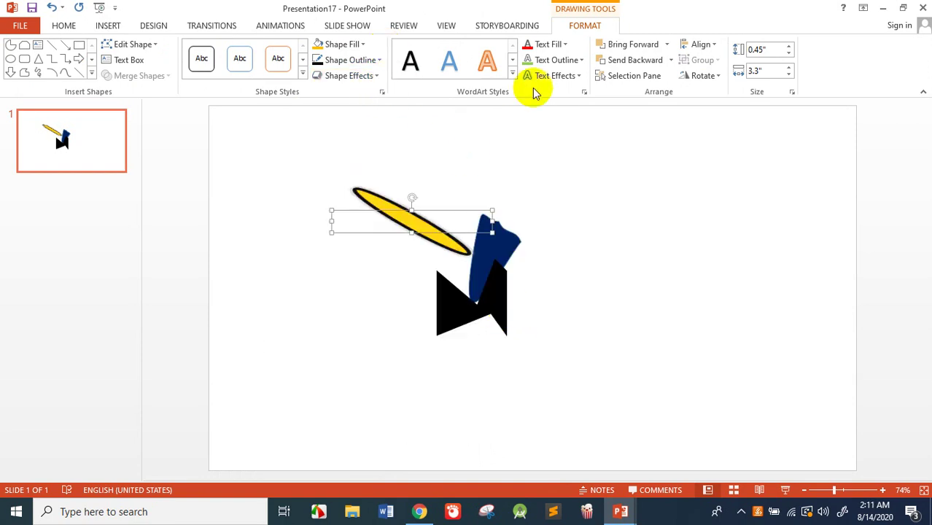
# Apply a theme colour to the navy blob's text.
pyautogui.click(563, 44)
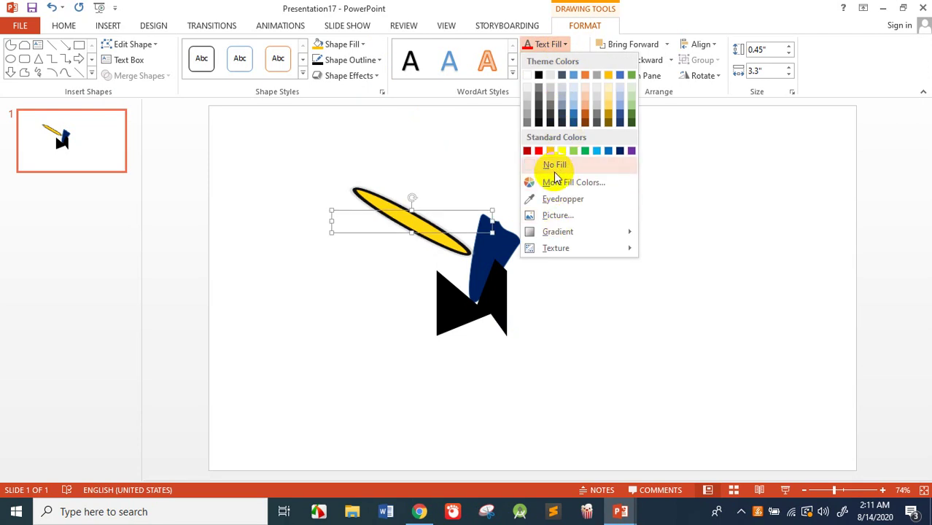
pyautogui.click(513, 251)
pyautogui.click(512, 252)
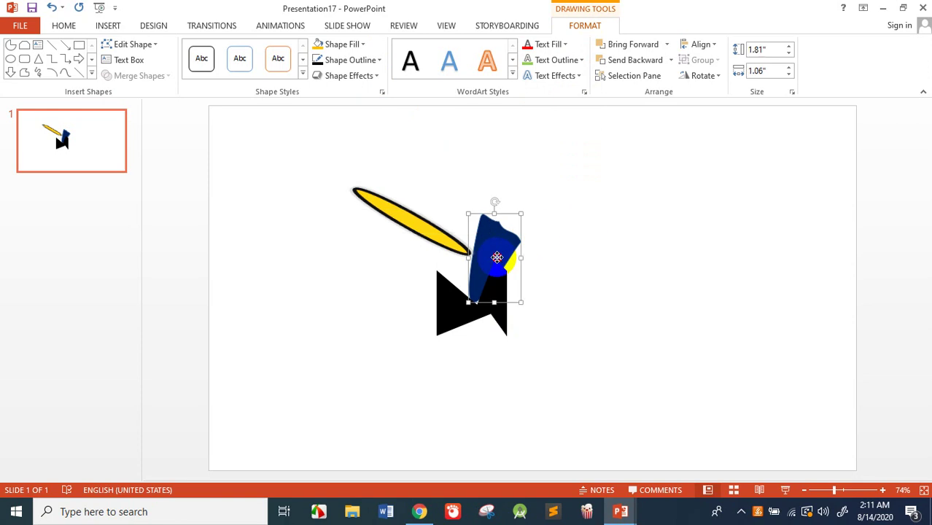
pyautogui.click(566, 44)
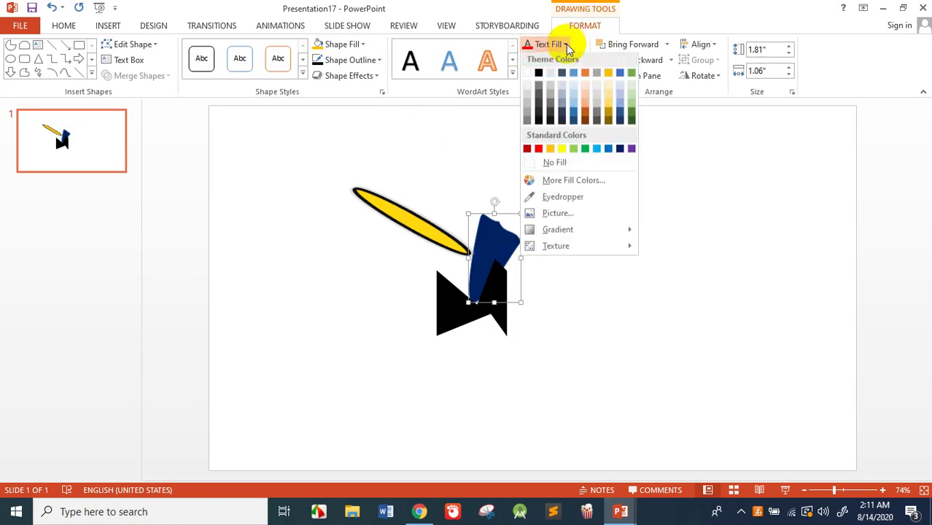
pyautogui.click(567, 120)
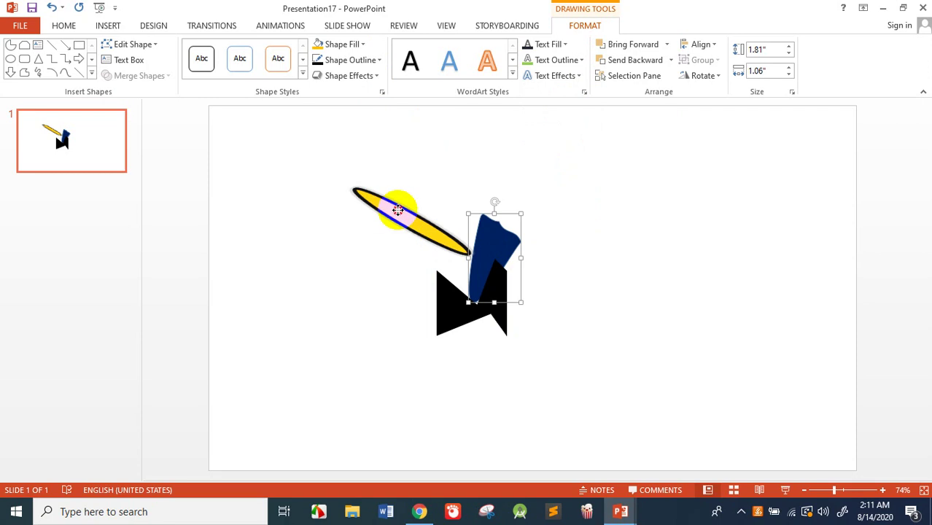
# Delete the yellow ellipse from the slide.
pyautogui.click(399, 214)
pyautogui.click(399, 213)
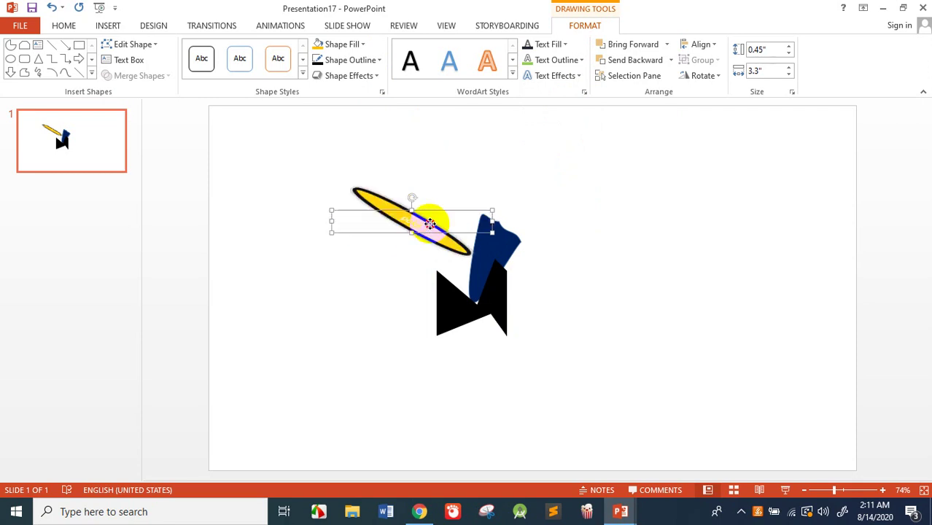
pyautogui.press('Delete')
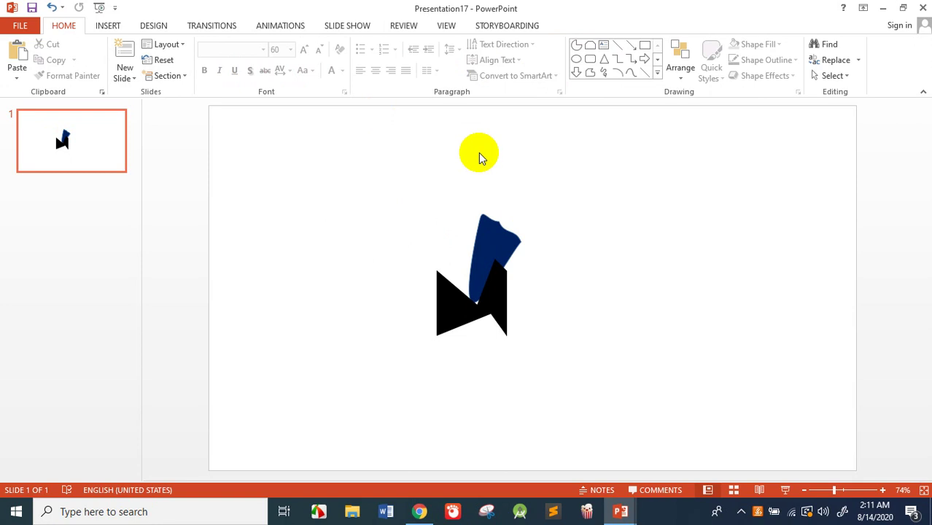
# Move the navy blob to the top of the slide and make its text yellow.
pyautogui.click(508, 227)
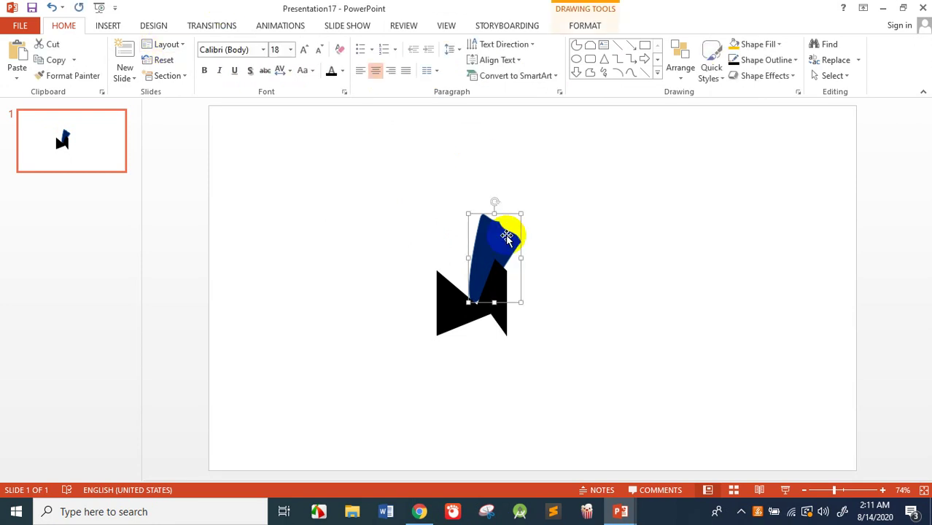
pyautogui.moveTo(494, 252); pyautogui.dragTo(411, 152)
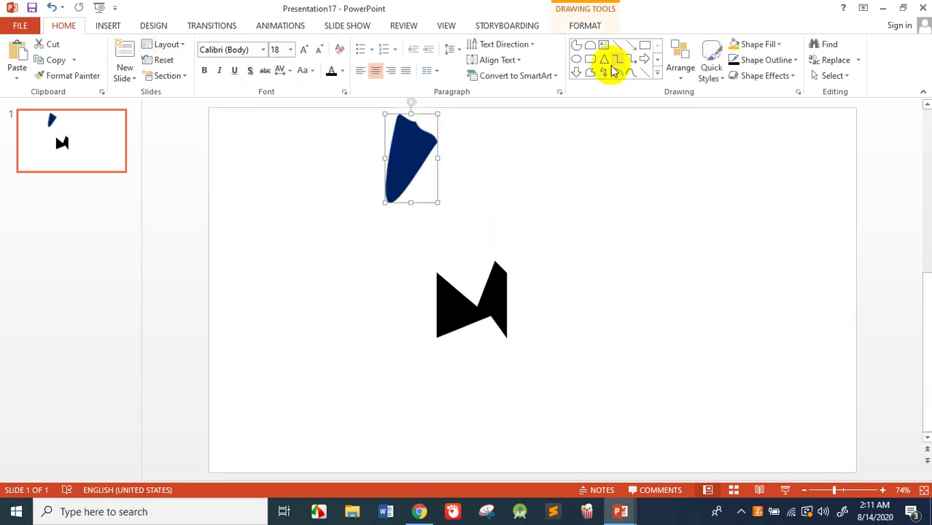
pyautogui.doubleClick(399, 166)
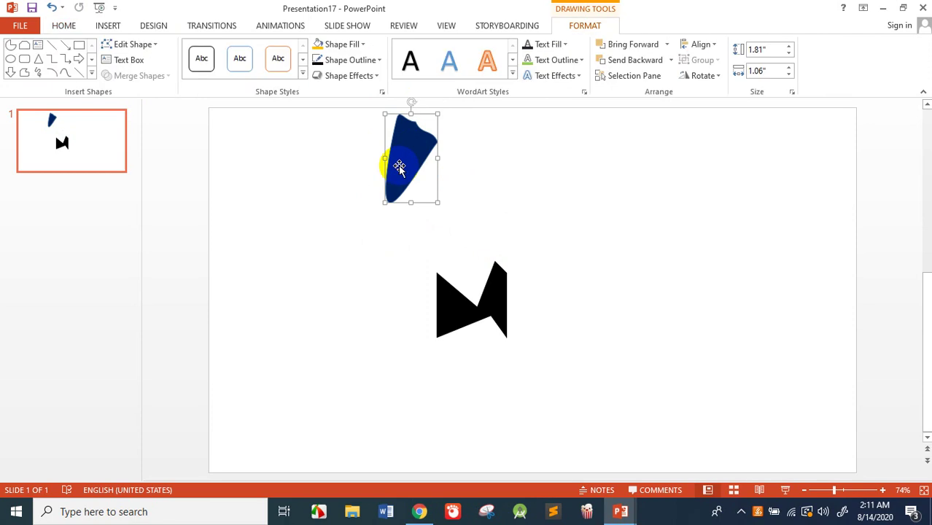
pyautogui.click(565, 45)
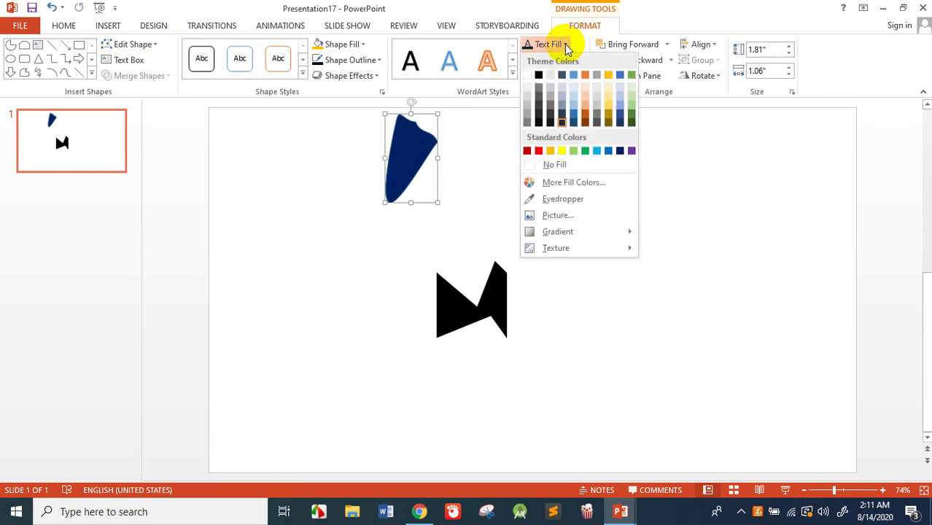
pyautogui.click(551, 152)
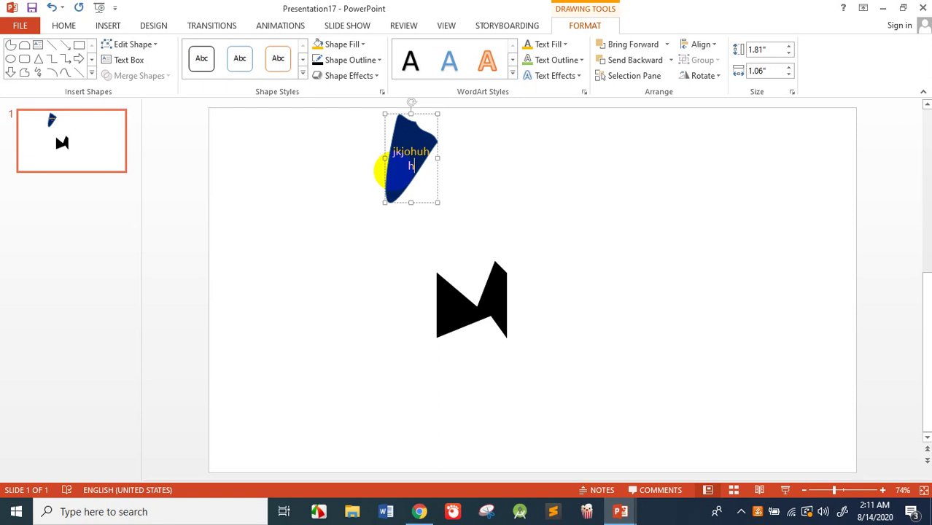
# Browse Text Outline and Text Effects unchanged, then enlarge the black bowtie to about 3.37" by 4.24".
pyautogui.click(581, 61)
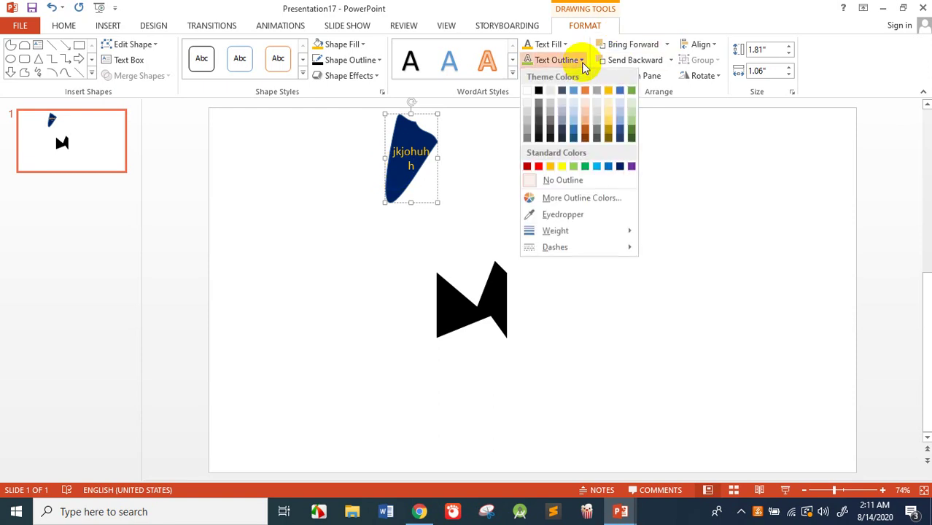
pyautogui.moveTo(447, 172); pyautogui.dragTo(411, 155)
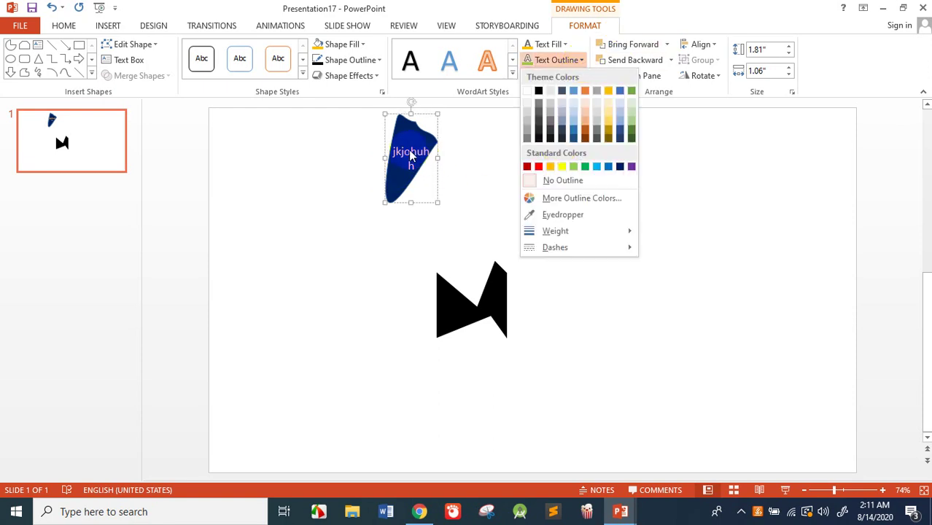
pyautogui.click(703, 138)
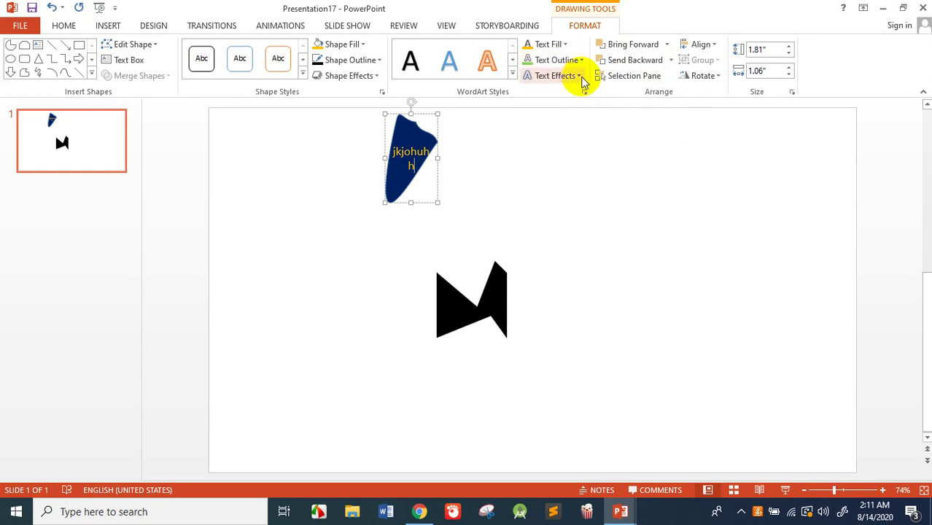
pyautogui.click(581, 77)
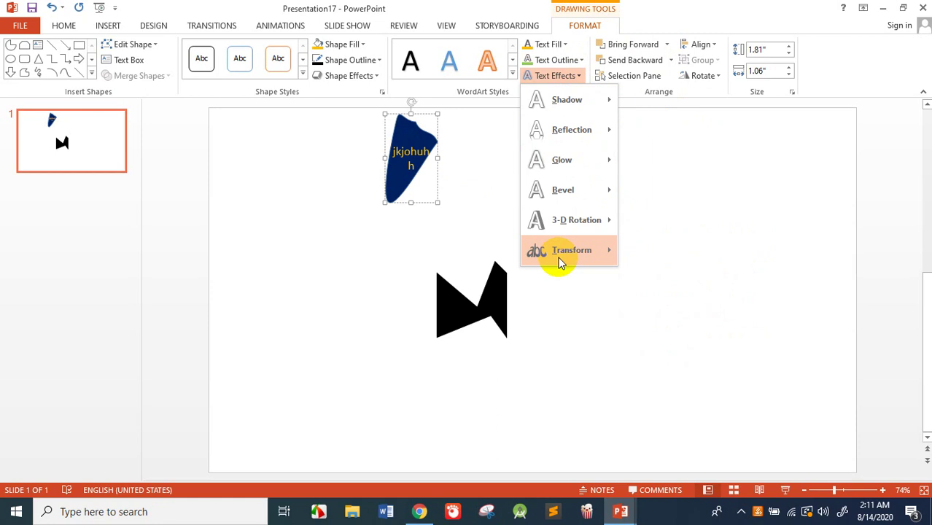
pyautogui.moveTo(571, 250)
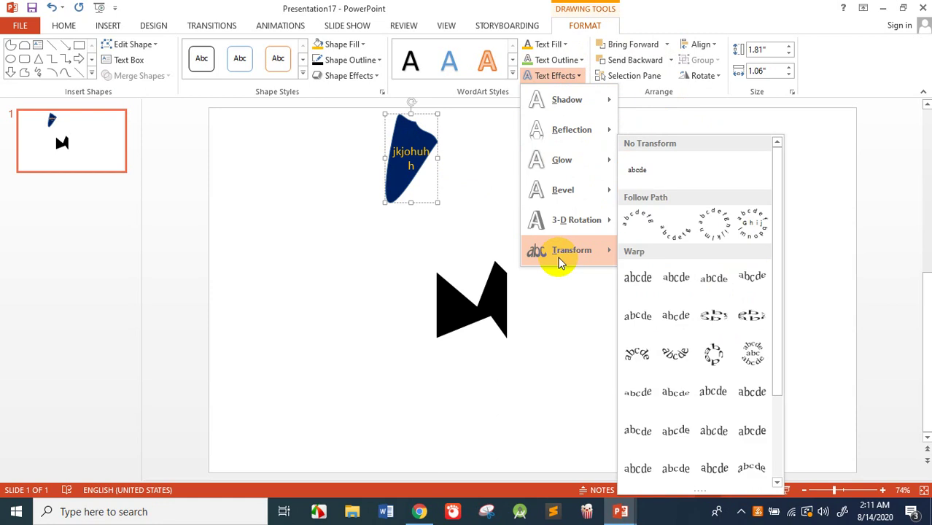
pyautogui.click(577, 342)
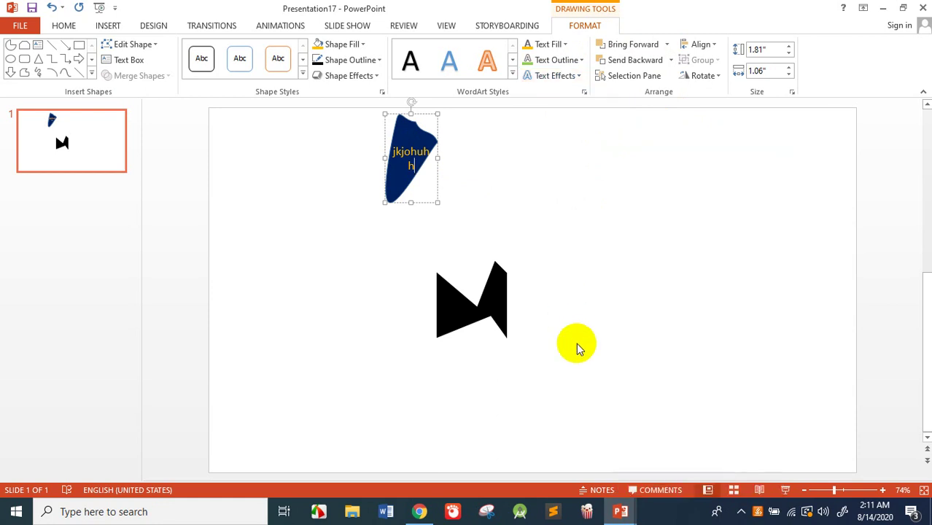
pyautogui.click(501, 318)
pyautogui.moveTo(506, 337); pyautogui.dragTo(640, 424)
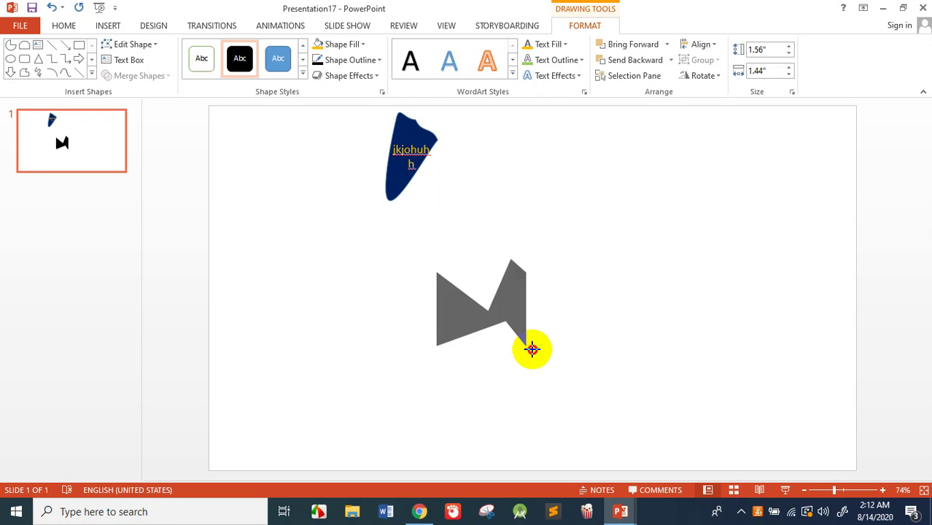
# Stretch the black bowtie further down and to the right.
pyautogui.moveTo(485, 332); pyautogui.dragTo(471, 272)
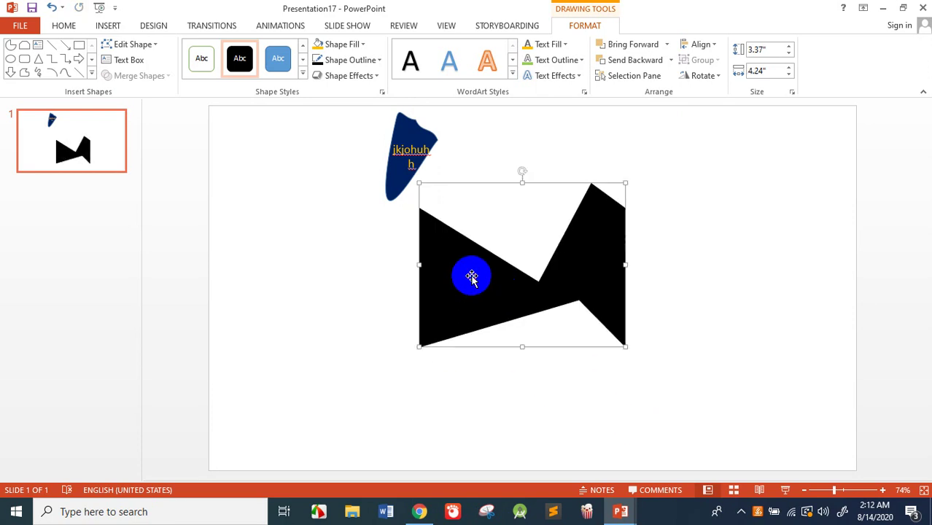
pyautogui.moveTo(626, 345); pyautogui.dragTo(652, 396)
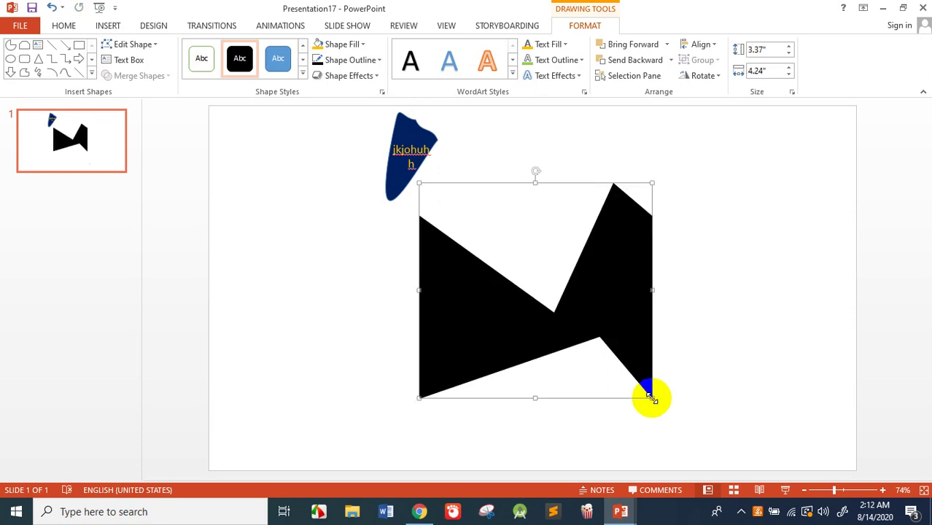
pyautogui.click(593, 364)
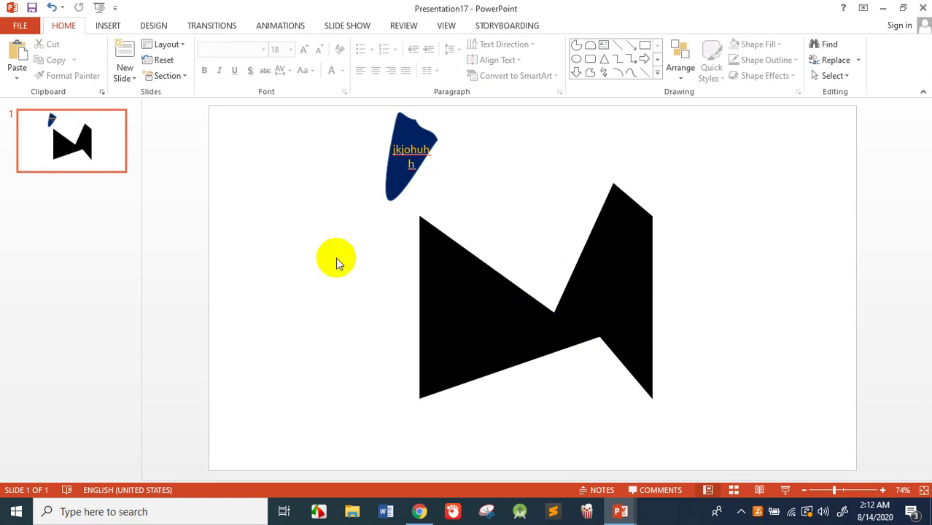
pyautogui.click(151, 28)
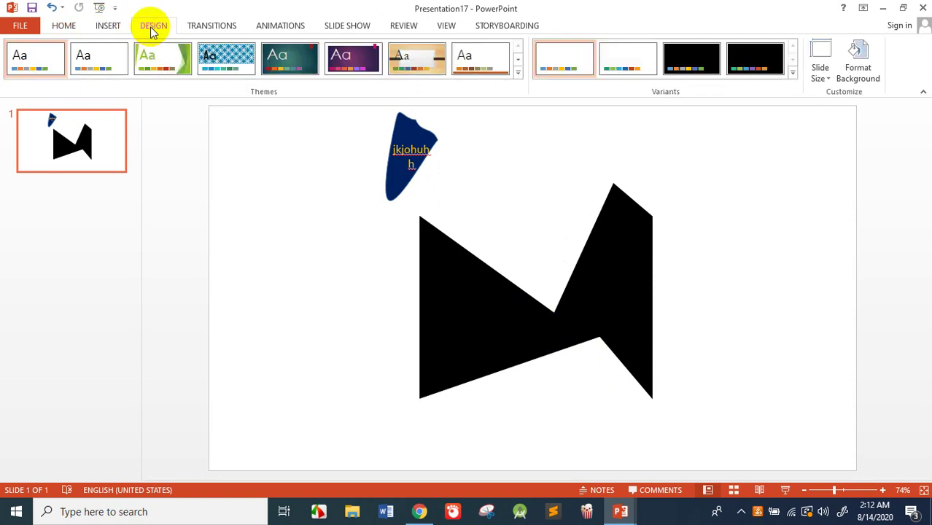
pyautogui.click(108, 28)
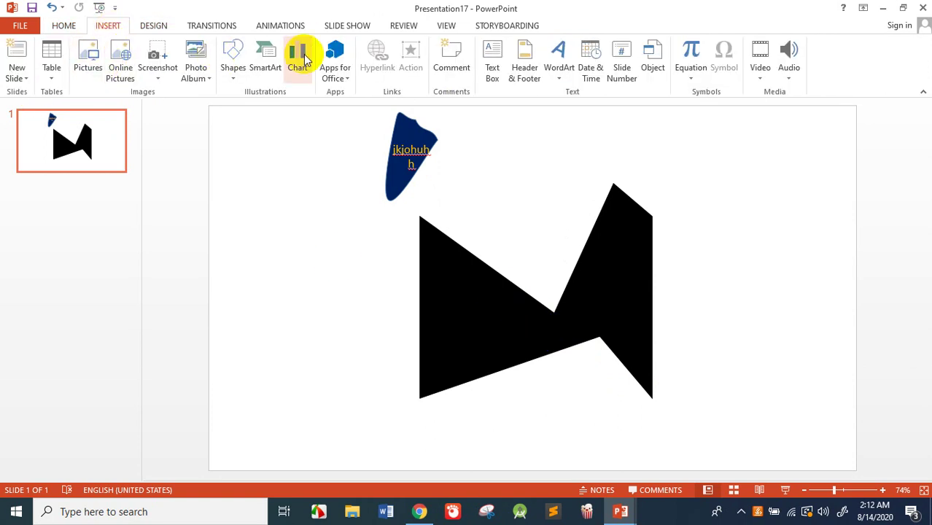
# Curve the black shape's text along a Follow Path arch and shorten the shape from its top.
pyautogui.click(480, 296)
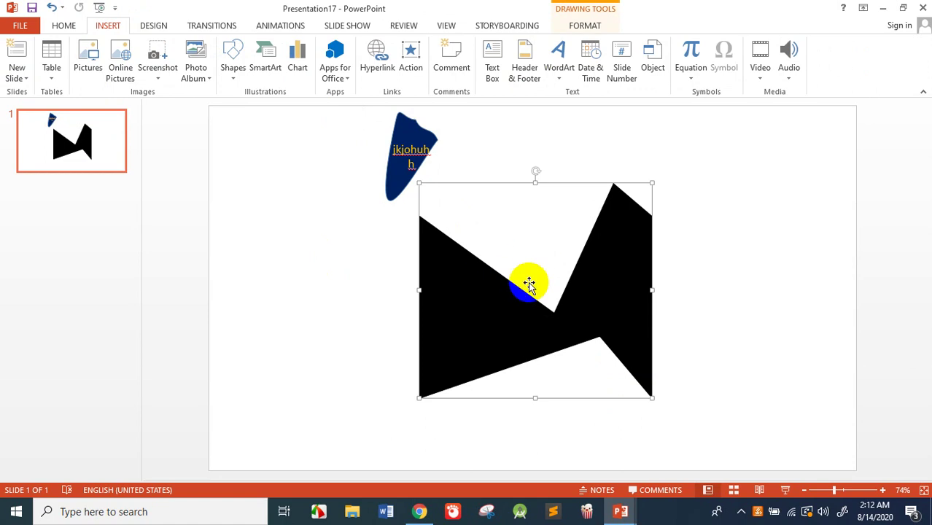
pyautogui.click(547, 320)
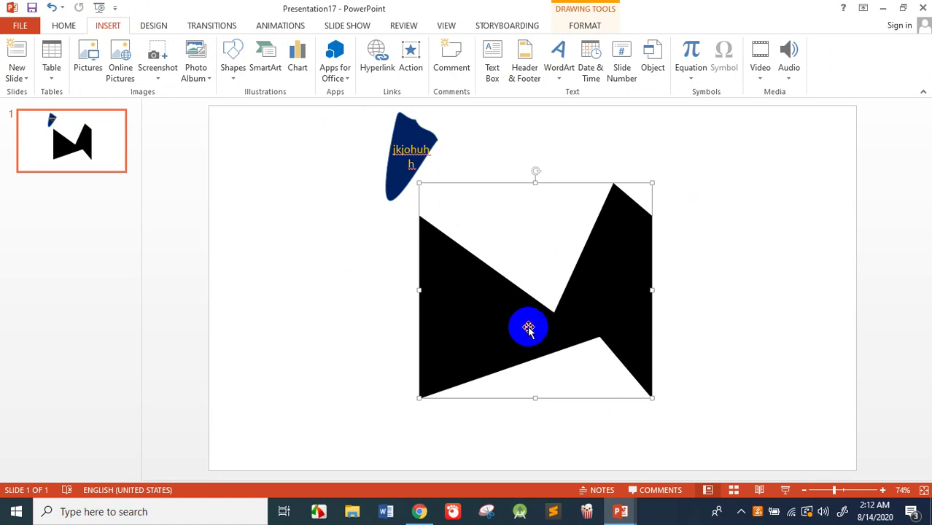
pyautogui.doubleClick(528, 328)
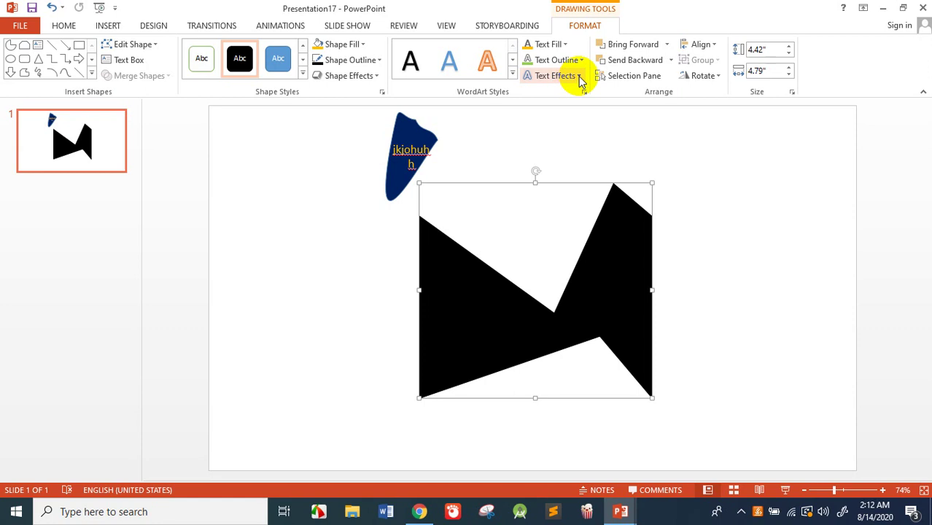
pyautogui.click(579, 77)
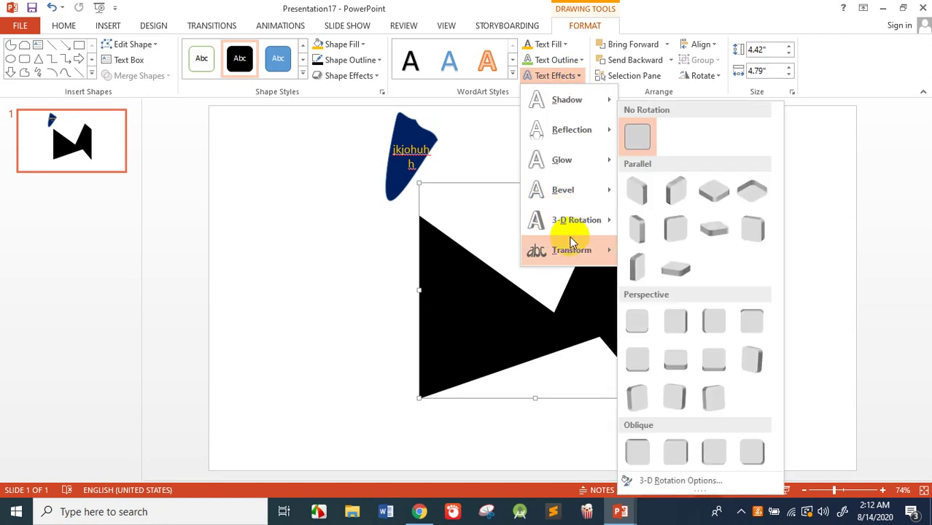
pyautogui.moveTo(571, 250)
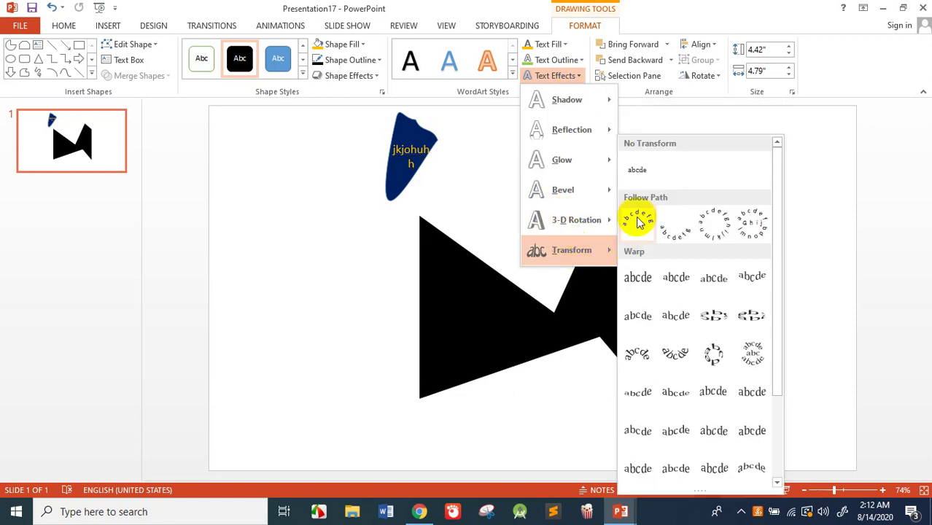
pyautogui.click(636, 218)
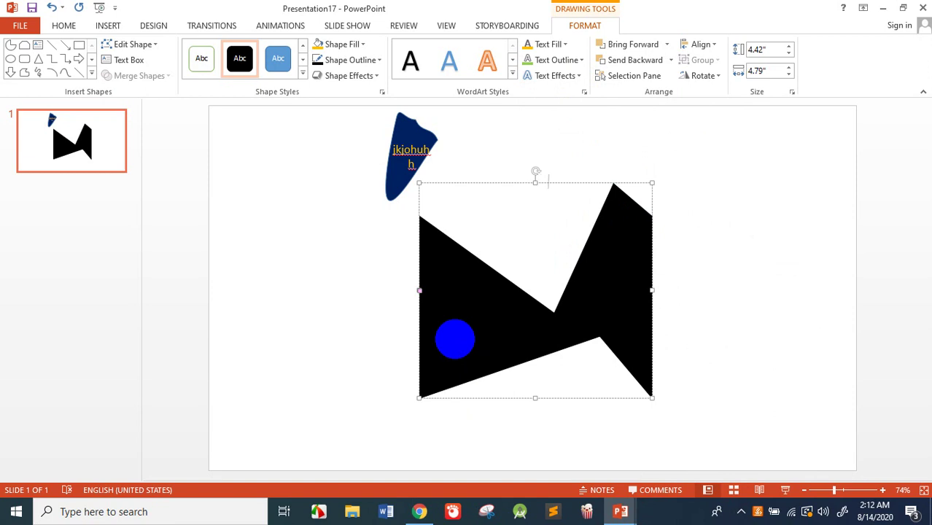
pyautogui.click(433, 400)
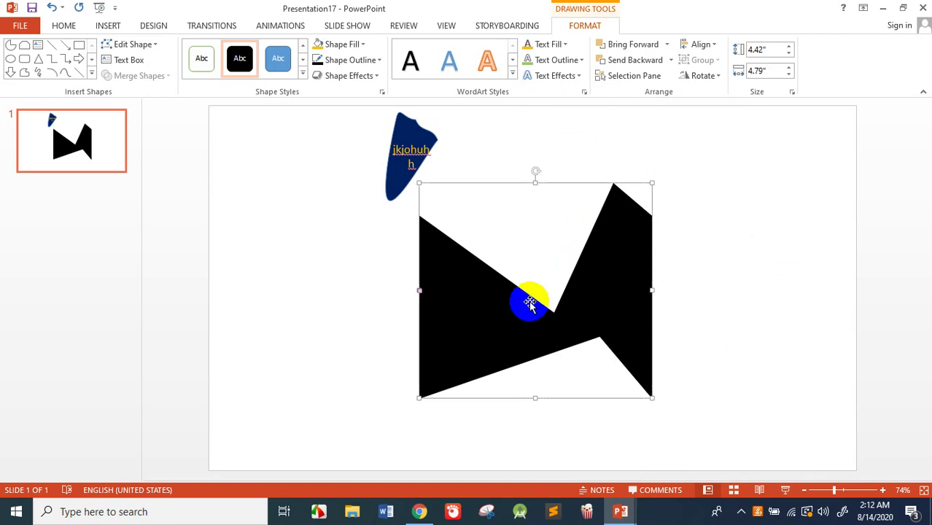
pyautogui.moveTo(533, 184); pyautogui.dragTo(545, 232)
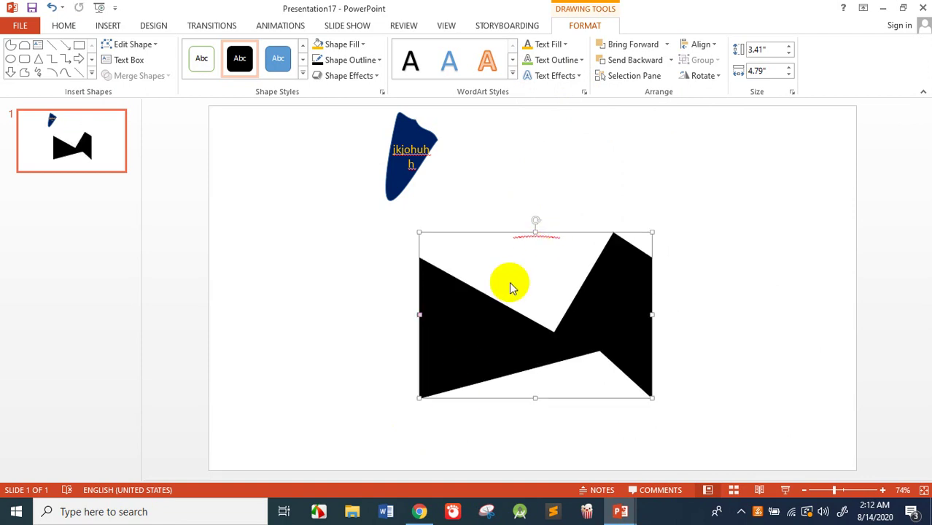
pyautogui.click(510, 286)
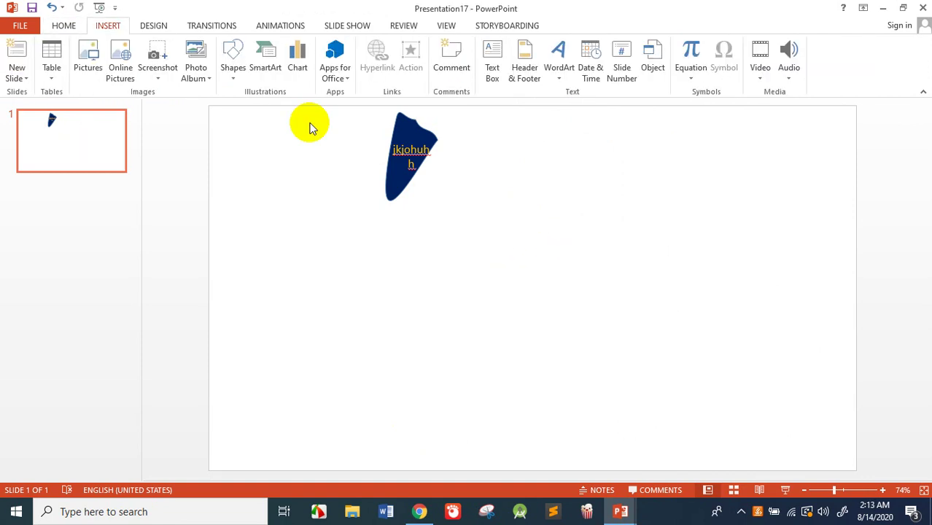
# Draw a 2.89" by 5.3" rectangle on the right of the slide and fill it dark red.
pyautogui.click(233, 76)
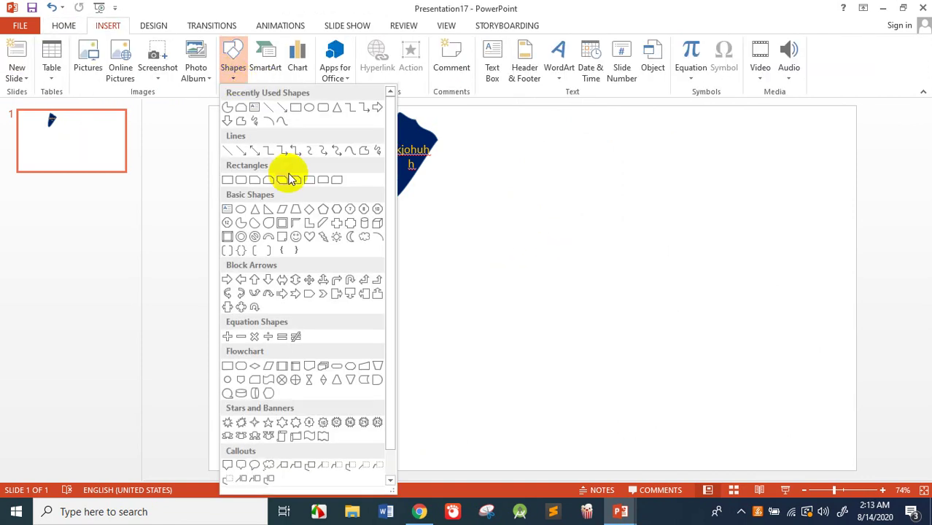
pyautogui.click(227, 180)
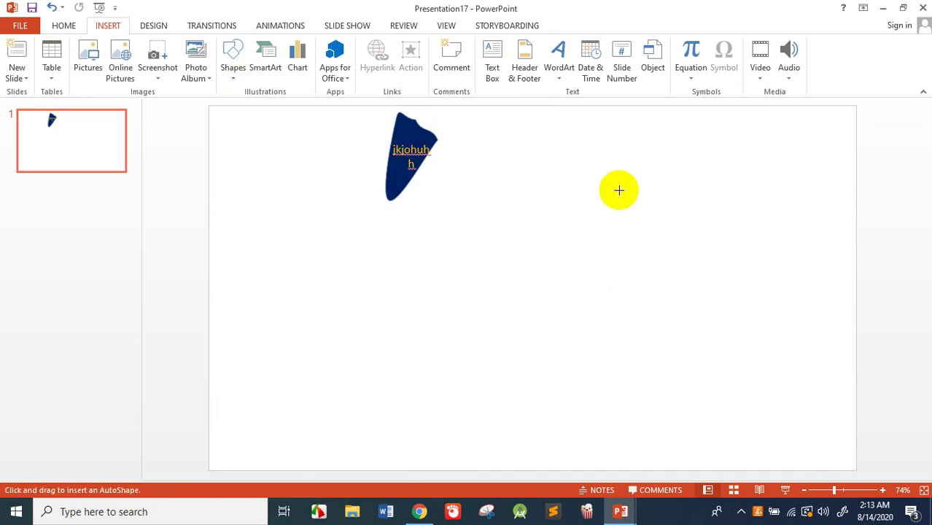
pyautogui.moveTo(547, 199); pyautogui.dragTo(804, 339)
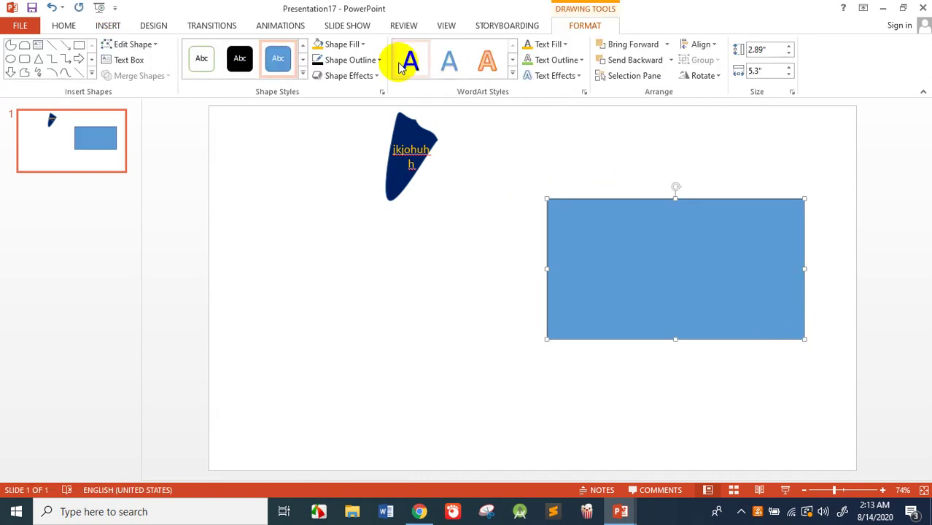
pyautogui.click(358, 44)
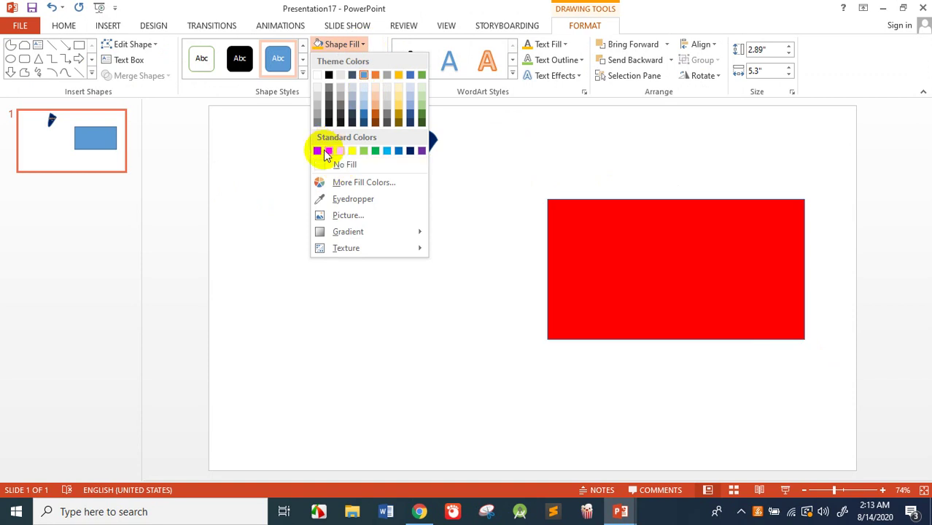
pyautogui.click(318, 151)
pyautogui.click(669, 266)
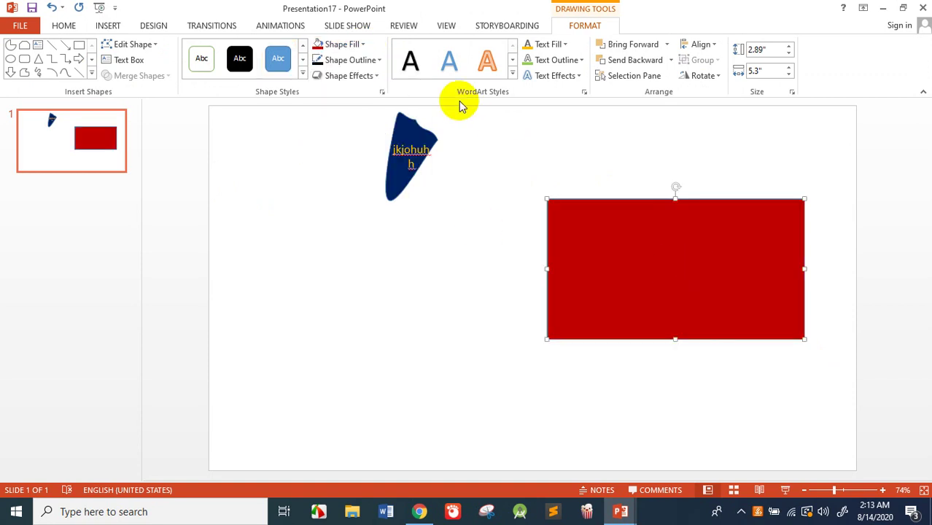
# Make the rectangle's text yellow and bring up the Transform warp styles.
pyautogui.click(567, 44)
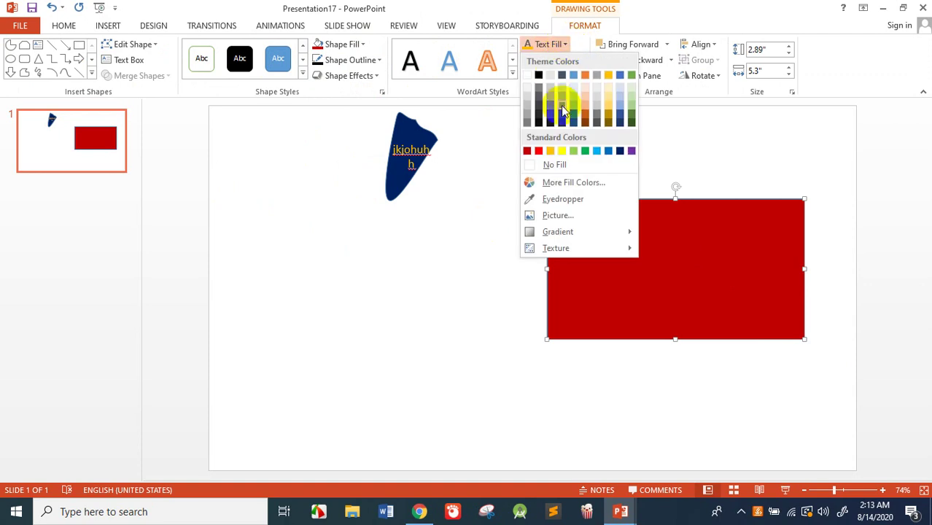
pyautogui.click(553, 151)
pyautogui.click(659, 259)
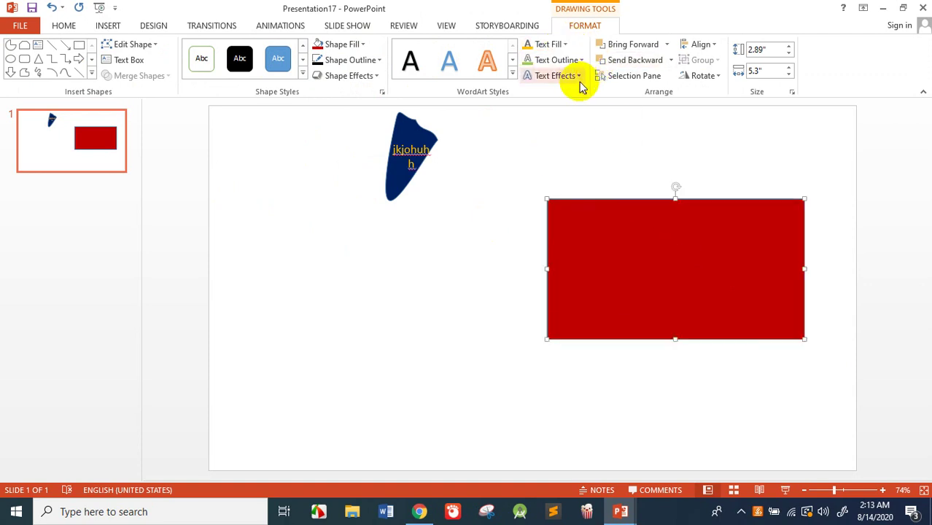
pyautogui.click(576, 77)
pyautogui.moveTo(568, 250)
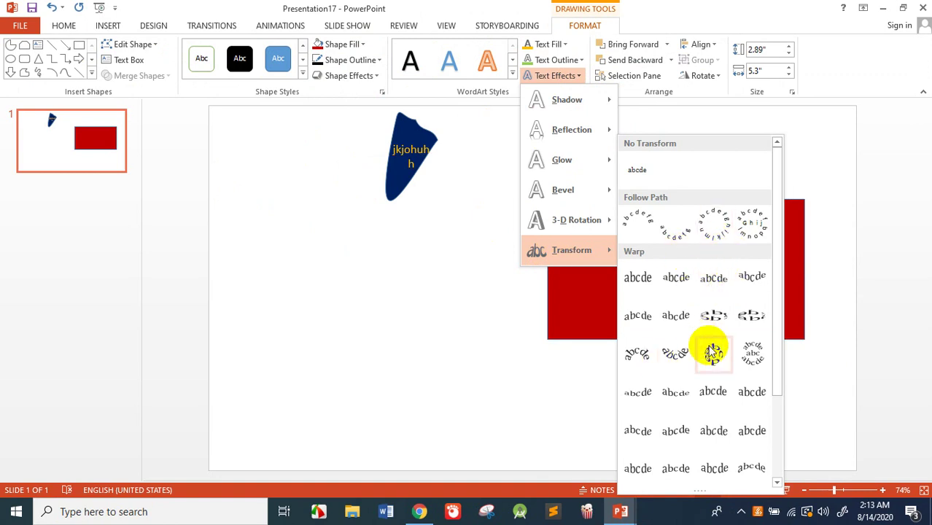
# Apply a circular Transform warp to the rectangle's text, test it with sample text, then trim it.
pyautogui.click(708, 349)
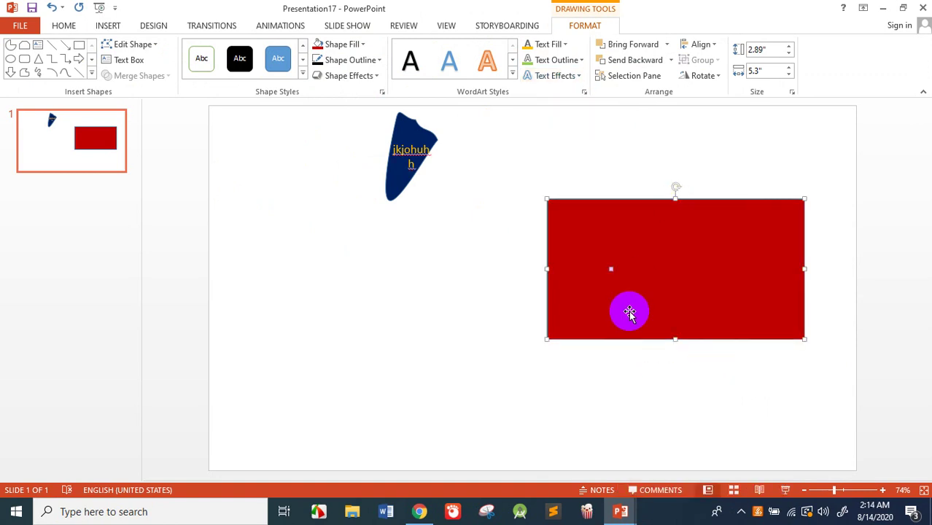
pyautogui.write('jhjh')
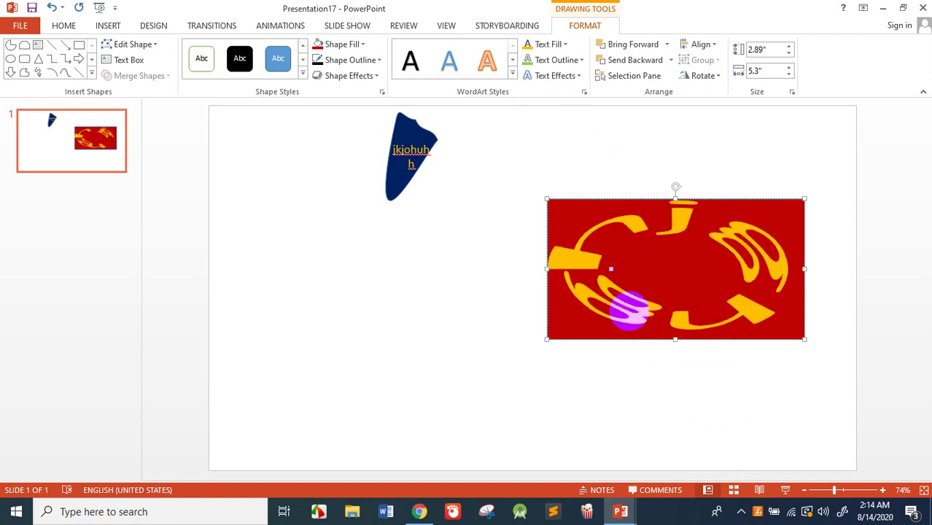
pyautogui.write('ghghgig')
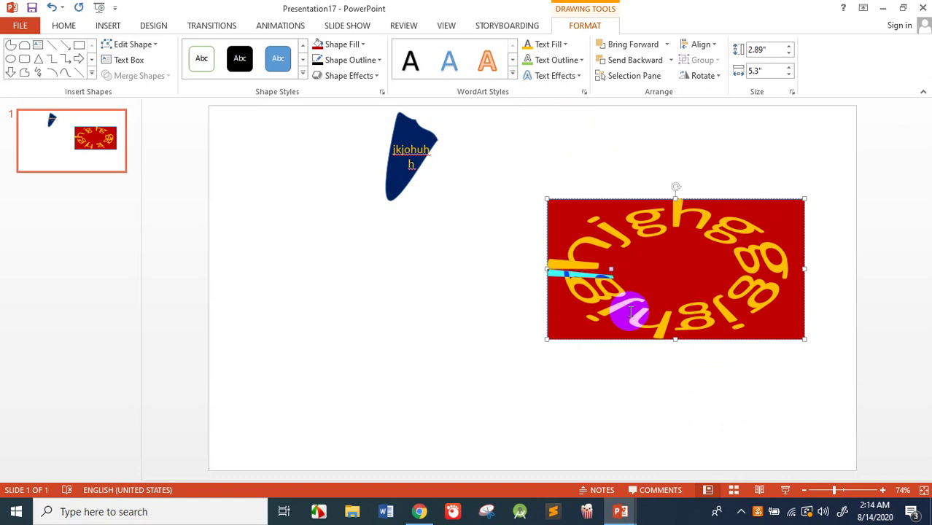
pyautogui.press('BackSpace')
pyautogui.press('BackSpace')
pyautogui.press('BackSpace')
pyautogui.press('BackSpace')
pyautogui.press('BackSpace')
pyautogui.press('BackSpace')
pyautogui.press('BackSpace')
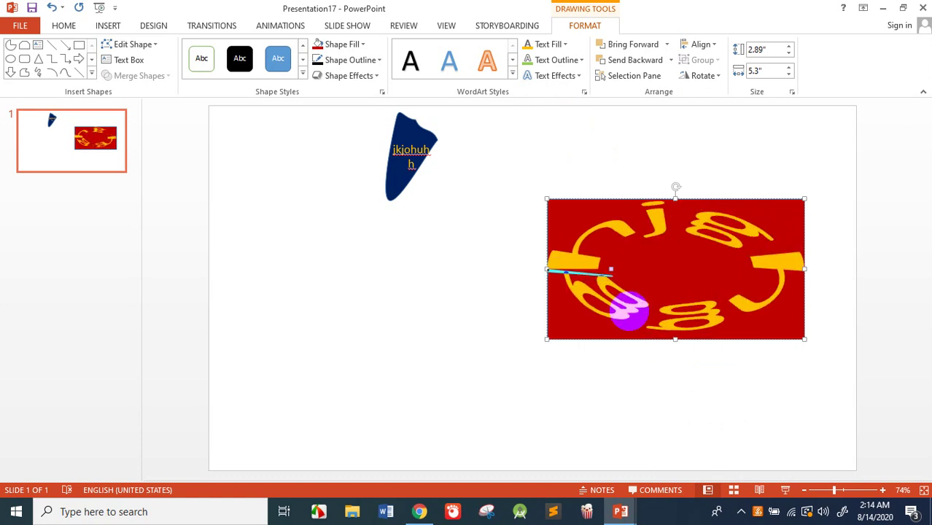
pyautogui.press('BackSpace')
pyautogui.press('BackSpace')
pyautogui.press('BackSpace')
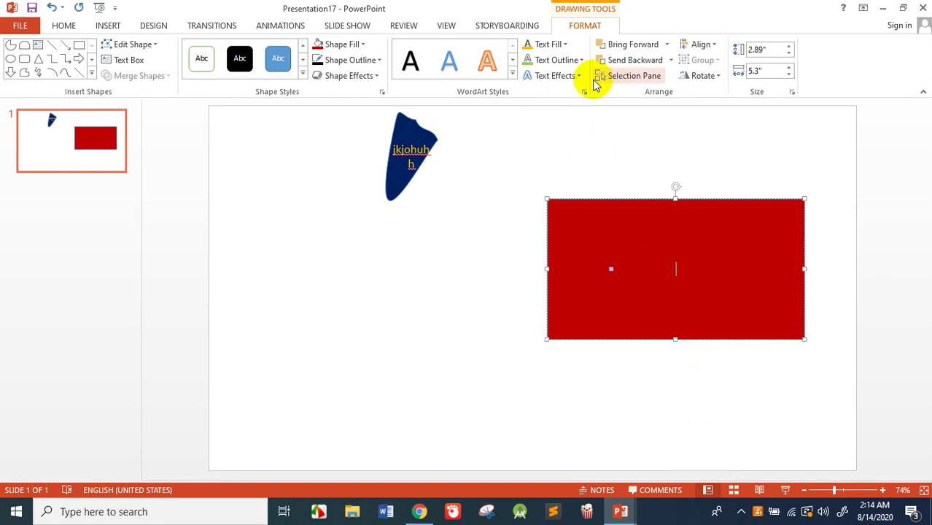
# Switch to another curved Transform style and type a long string that circles the rectangle's edges.
pyautogui.click(578, 76)
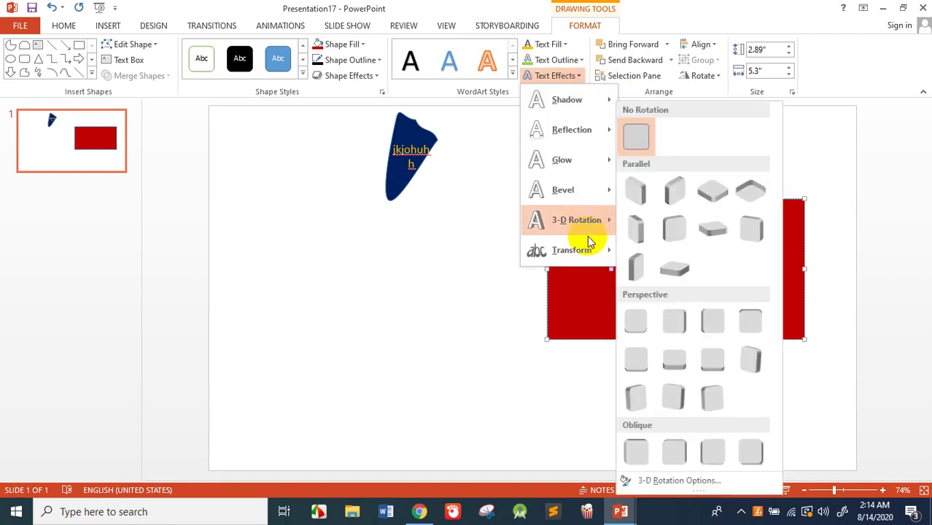
pyautogui.moveTo(572, 251)
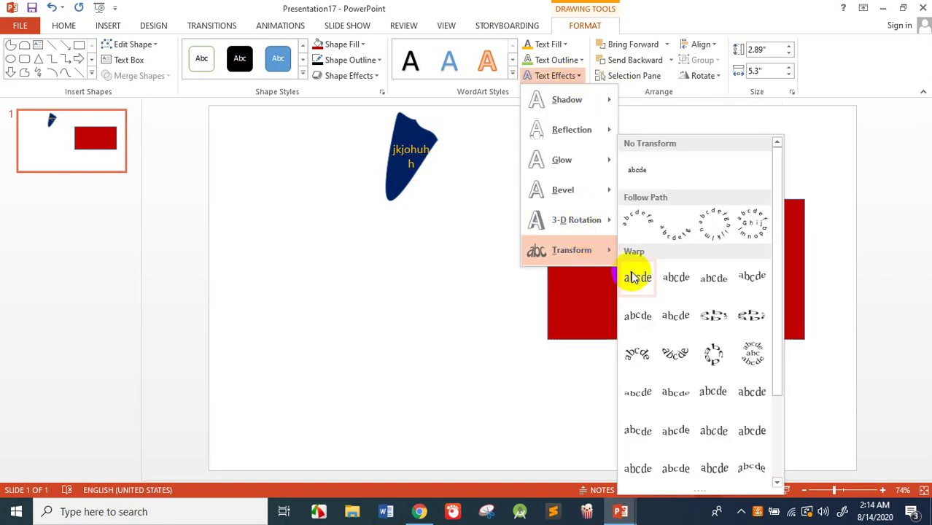
pyautogui.click(699, 235)
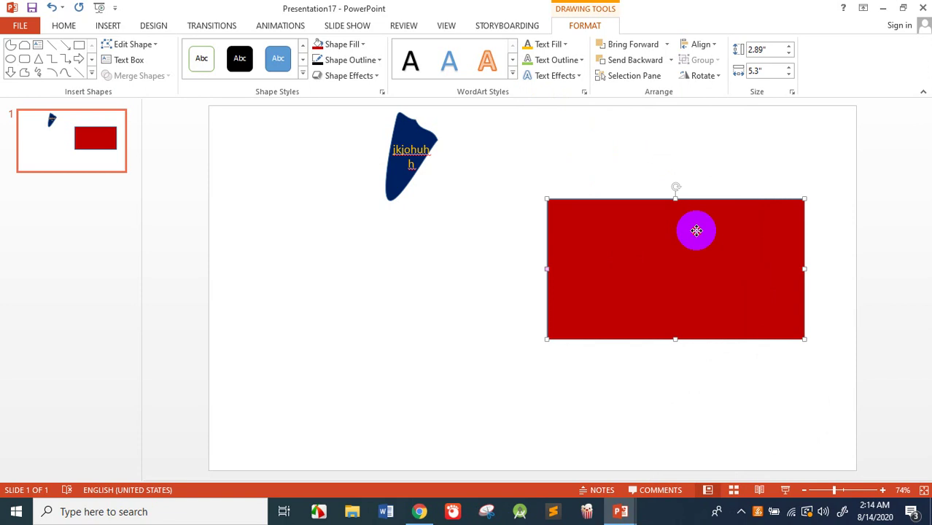
pyautogui.write('jhkjhjhjkkkkkkkkk')
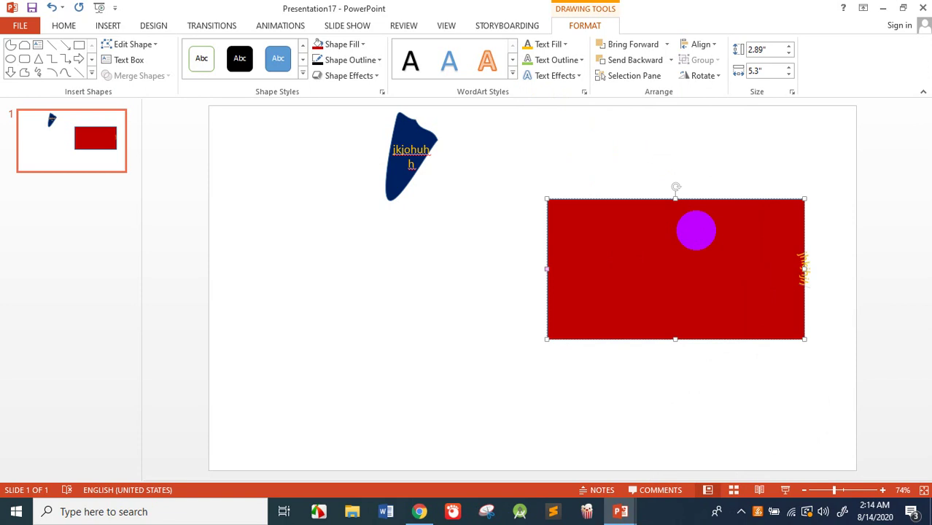
pyautogui.write('kkkkkkkkkkkkkkk')
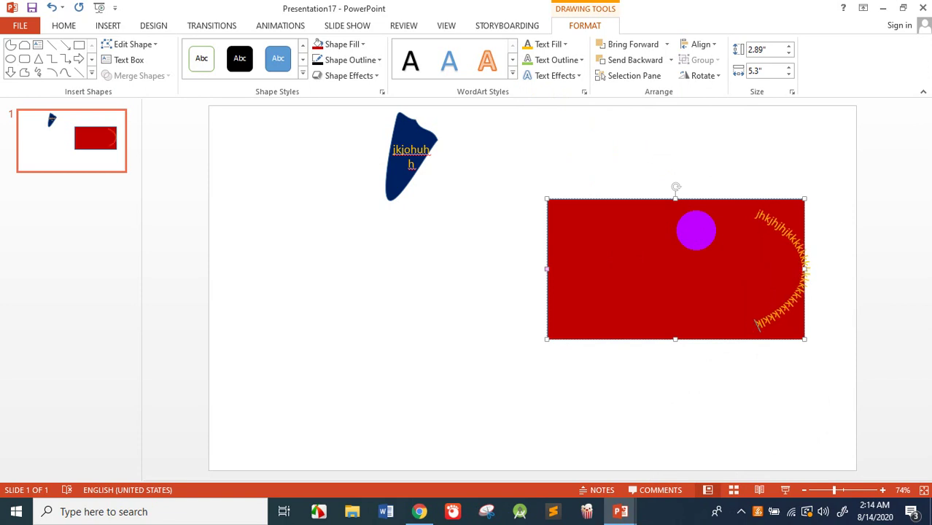
pyautogui.write('kklkehhyutgfhuuu')
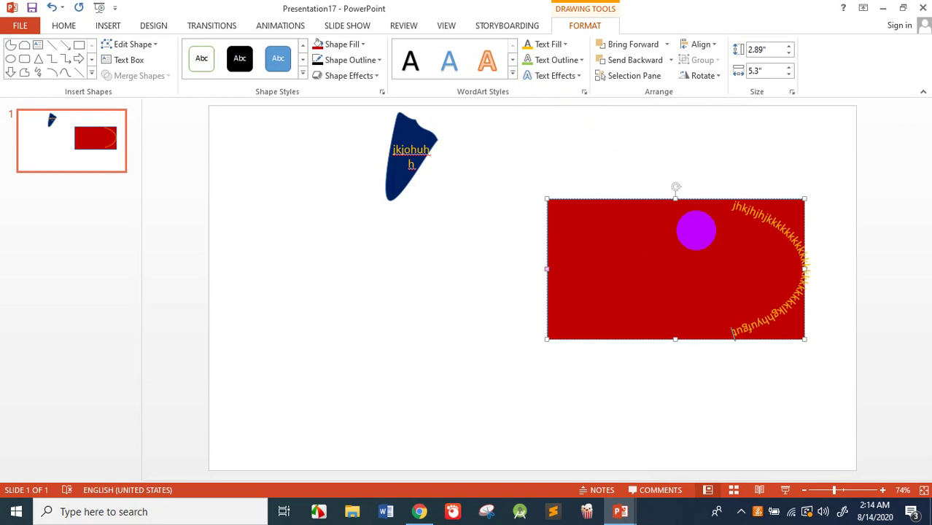
pyautogui.write('uuuuuuuuuuuuuuuuuuuuuuu')
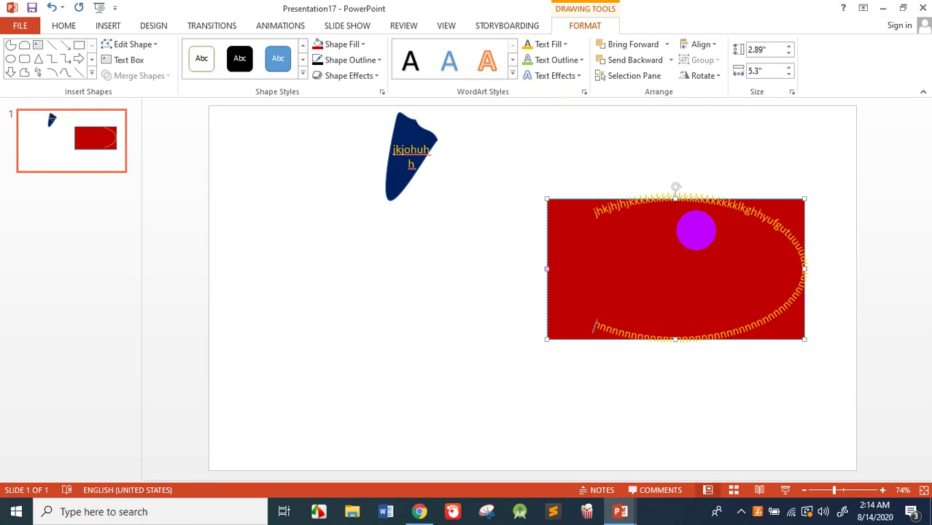
pyautogui.write('uuuvvvvvvvvvvvvv')
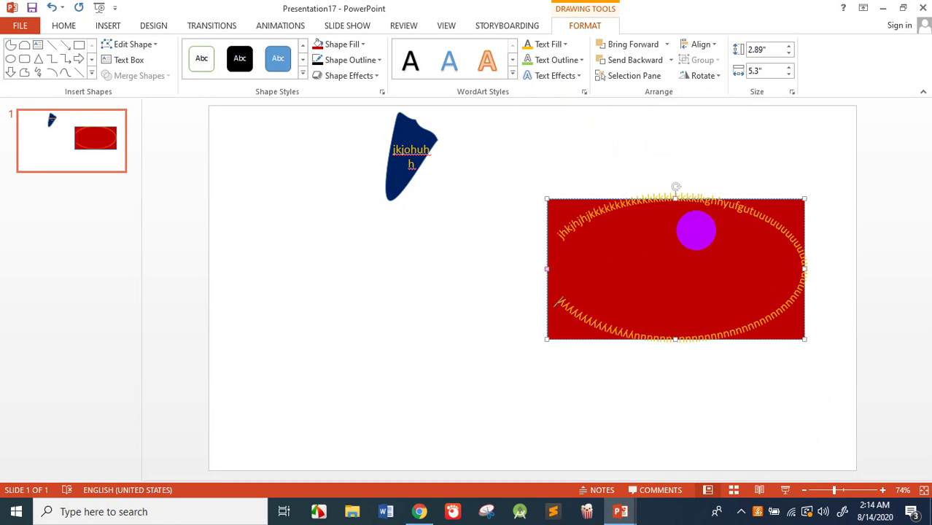
pyautogui.click(738, 210)
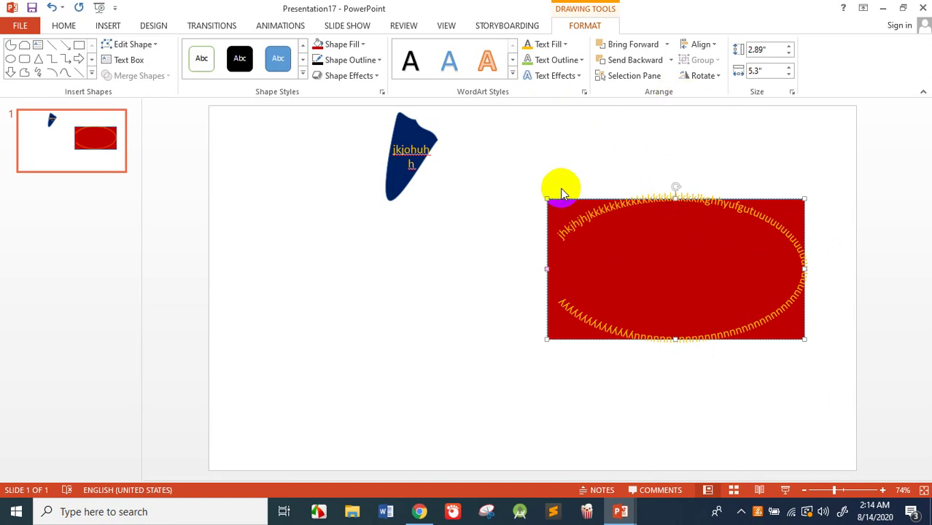
# Move the navy blob onto the red rectangle and bring it forward in front.
pyautogui.click(398, 148)
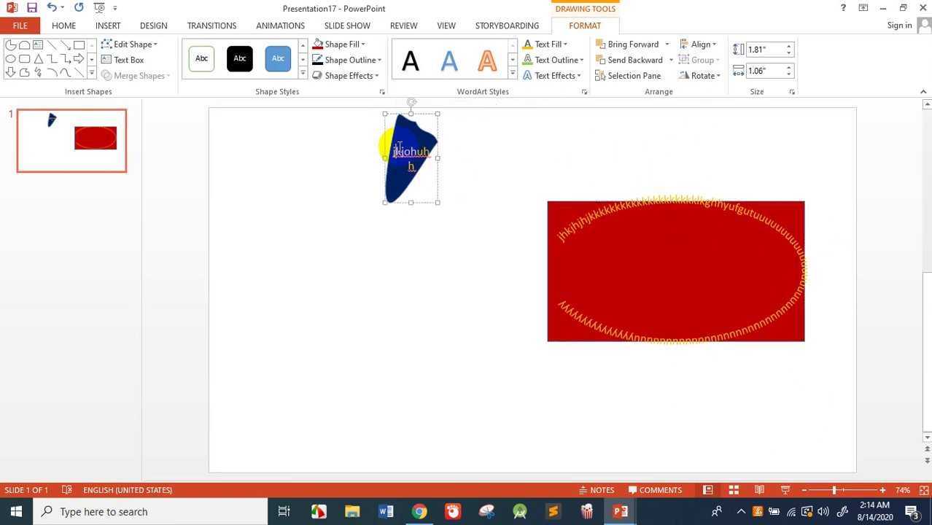
pyautogui.moveTo(396, 125); pyautogui.dragTo(622, 246)
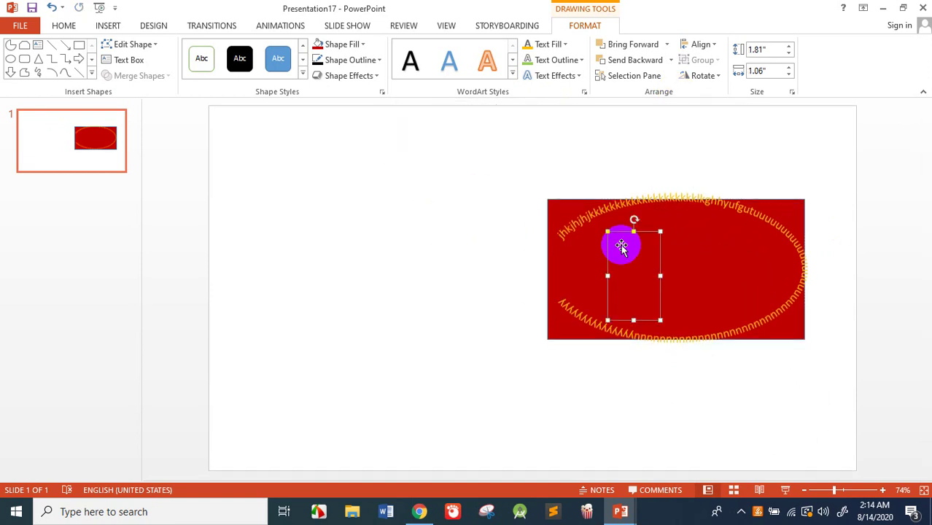
pyautogui.click(665, 46)
pyautogui.click(661, 63)
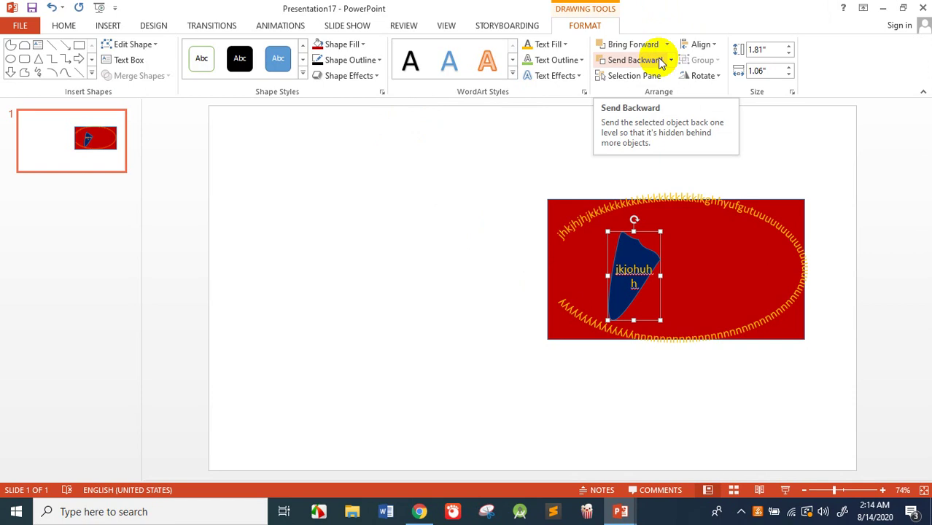
pyautogui.click(642, 276)
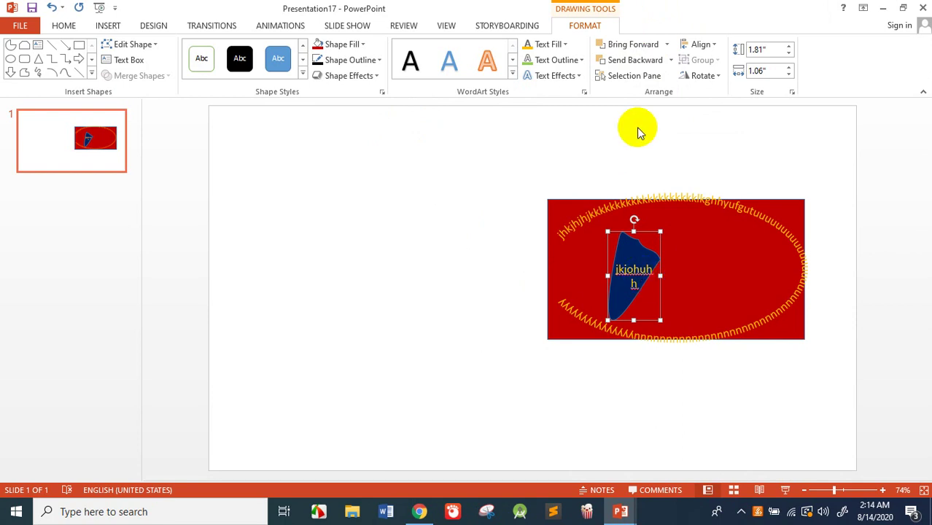
# Toggle the blob's layer order, ending with Send Backward so it hides behind the rectangle.
pyautogui.click(667, 44)
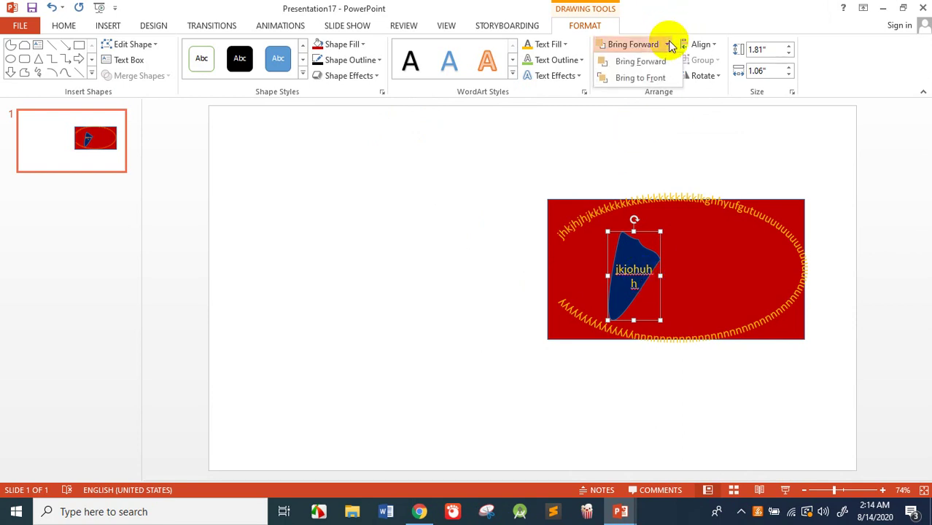
pyautogui.click(650, 85)
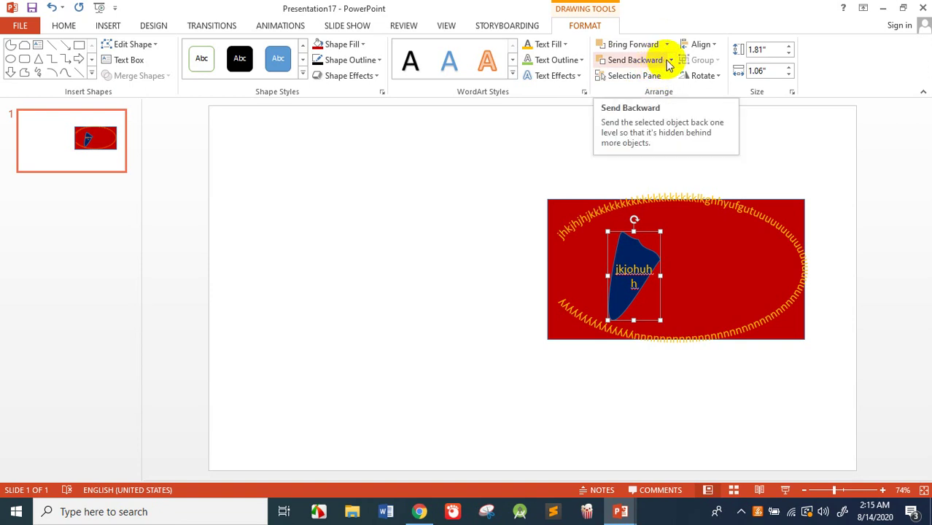
pyautogui.click(634, 221)
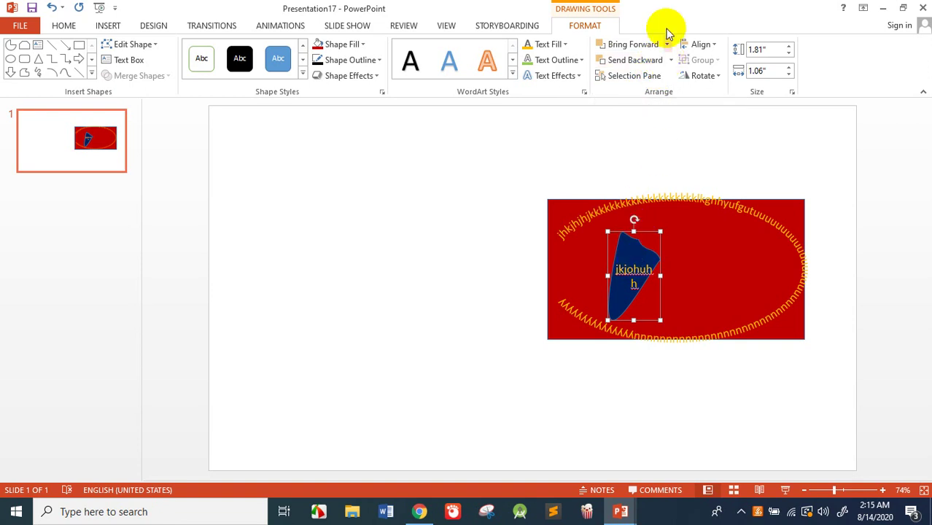
pyautogui.click(670, 60)
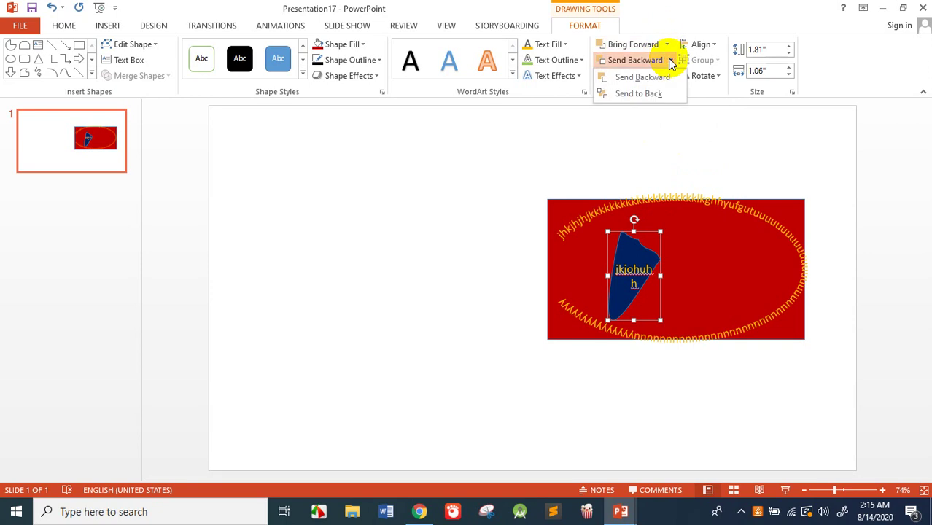
pyautogui.click(640, 85)
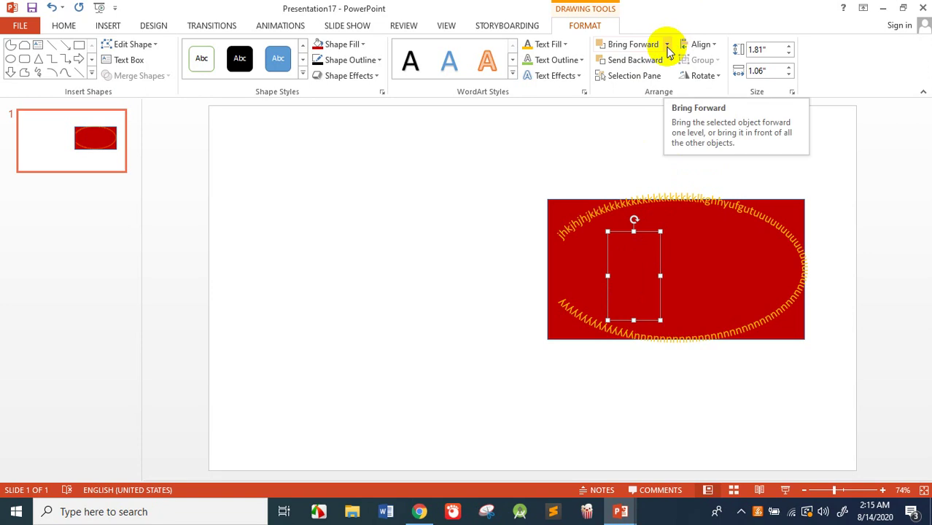
pyautogui.click(667, 52)
pyautogui.click(649, 63)
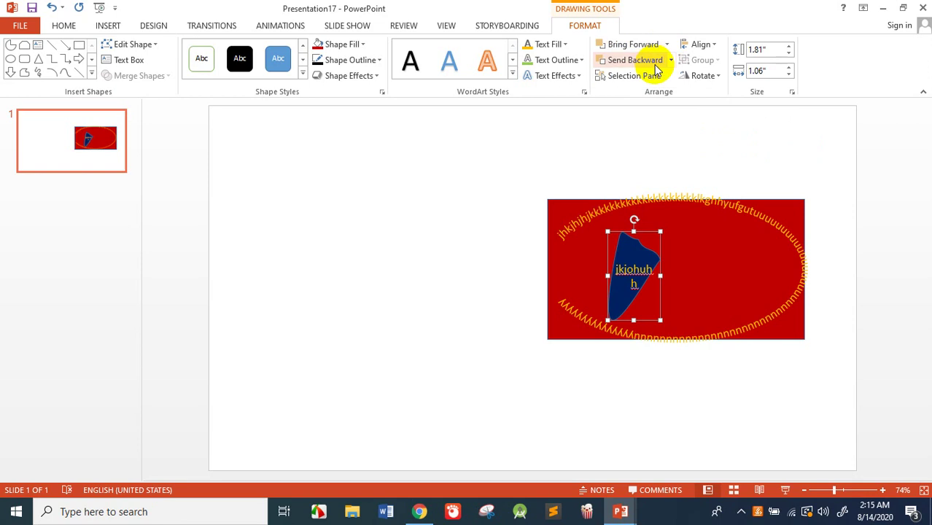
pyautogui.click(662, 62)
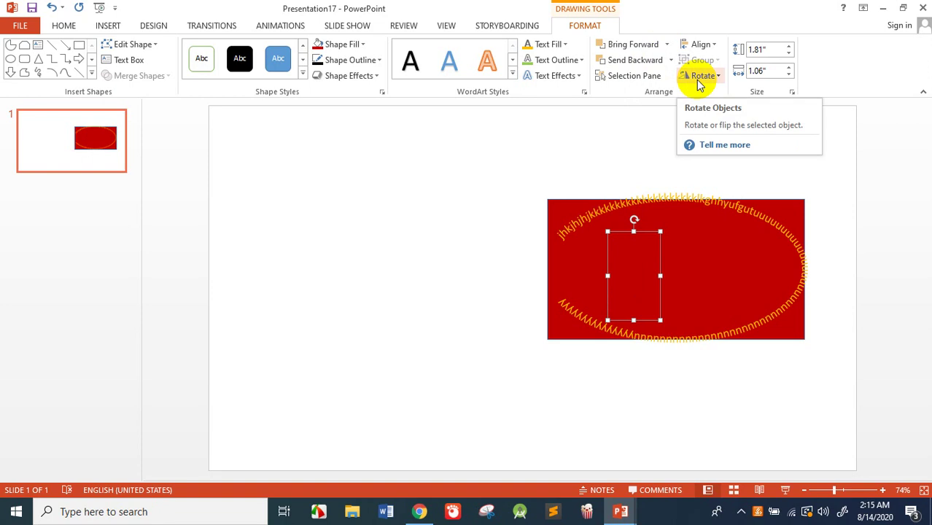
# Drag the red rectangle left to reveal the navy blob, then switch to the INSERT tab.
pyautogui.moveTo(661, 225); pyautogui.dragTo(422, 246)
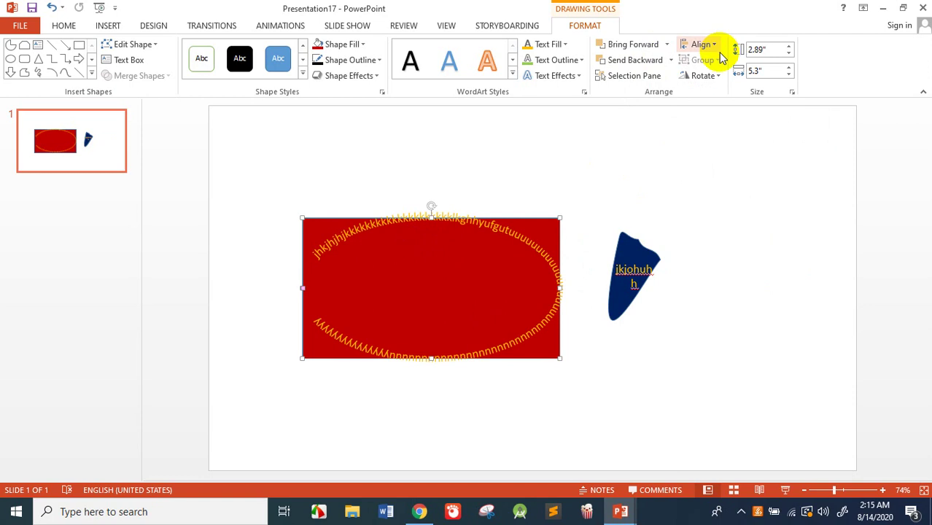
pyautogui.click(719, 76)
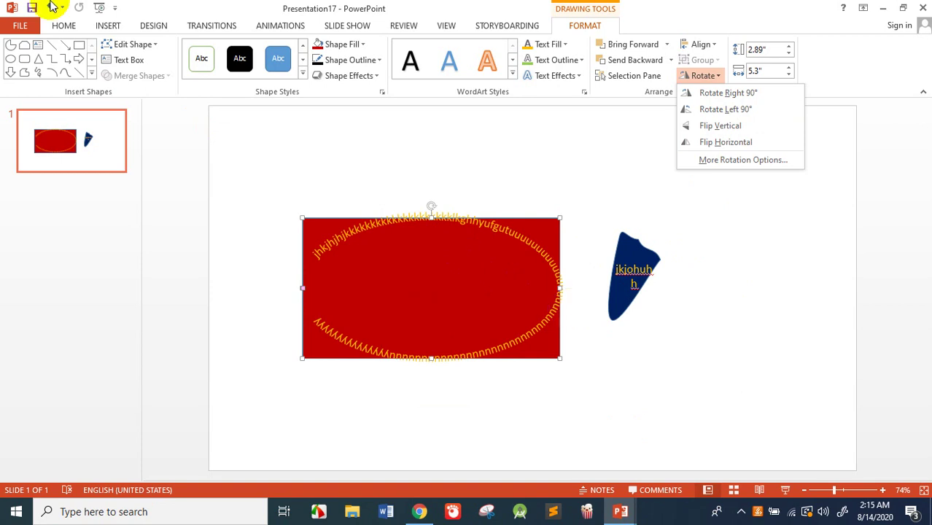
pyautogui.click(108, 25)
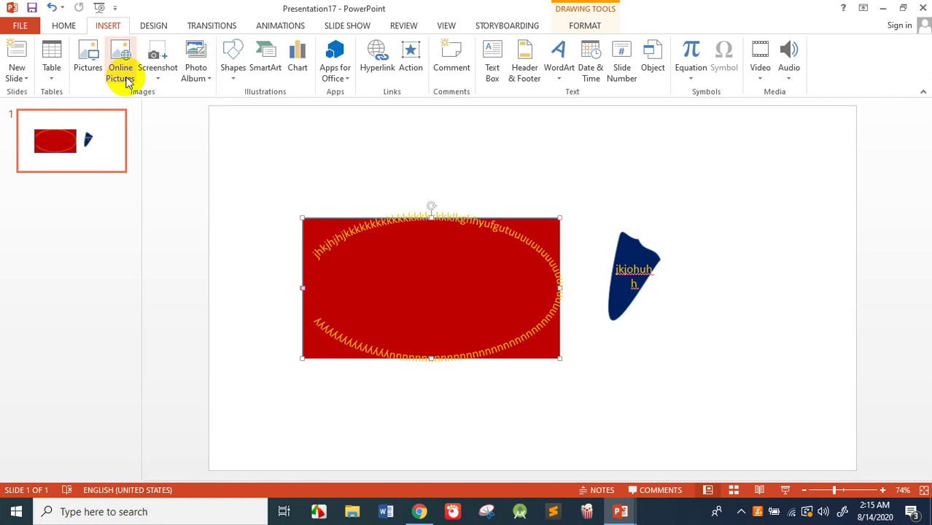